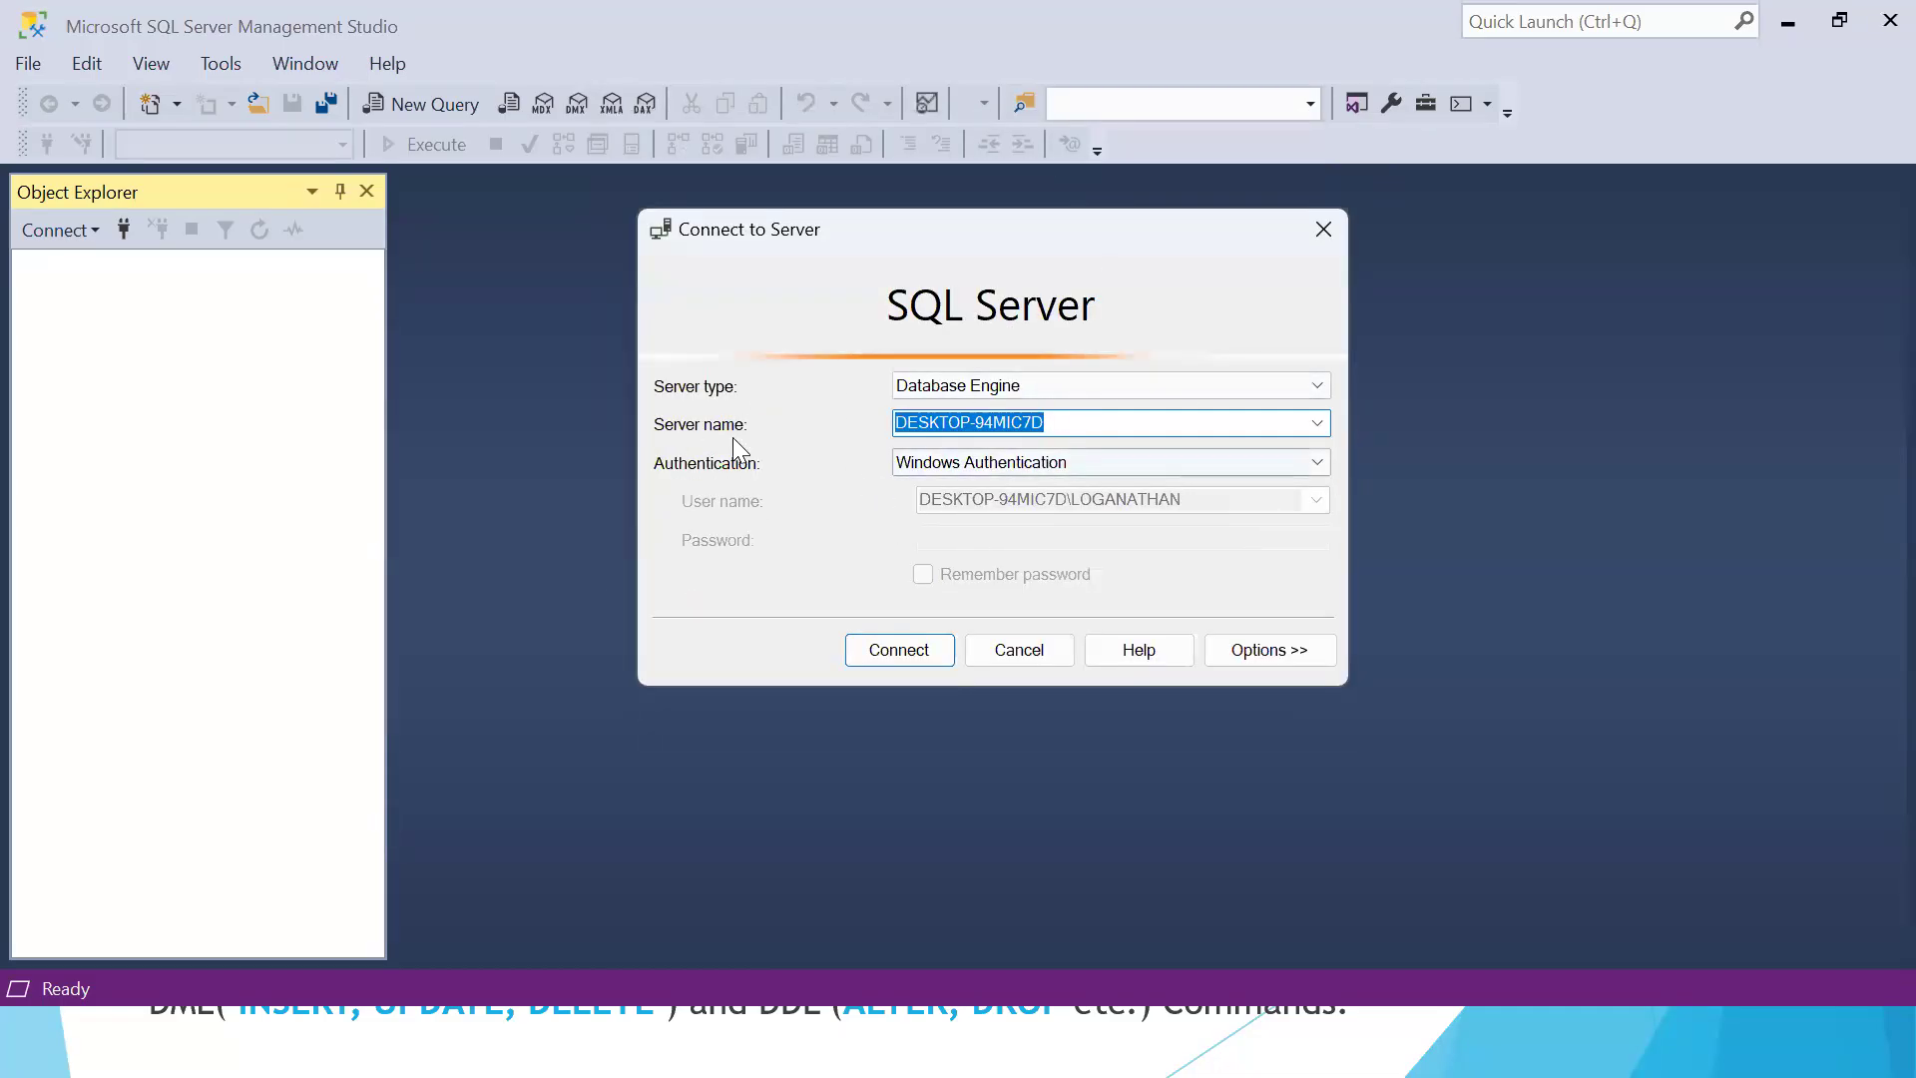
Examine the server names available for the connection
click(1311, 425)
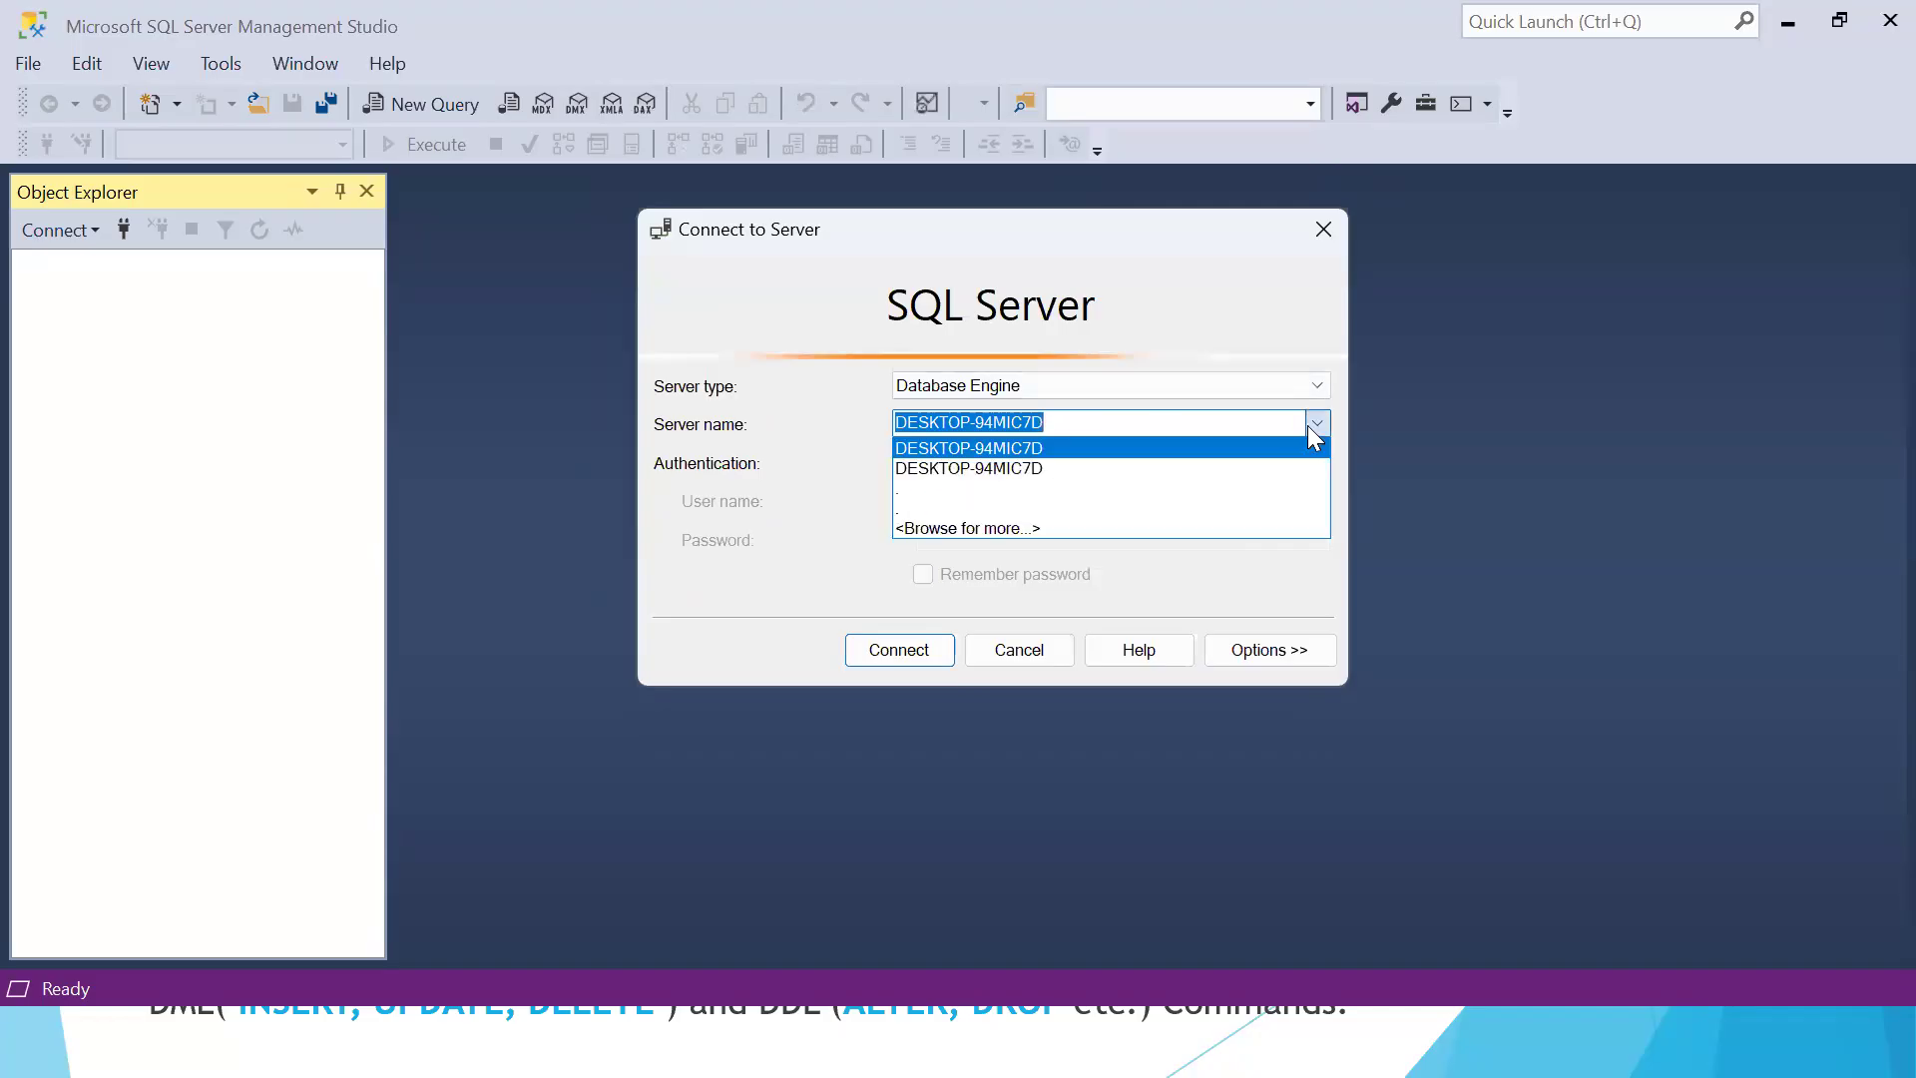
click(1209, 331)
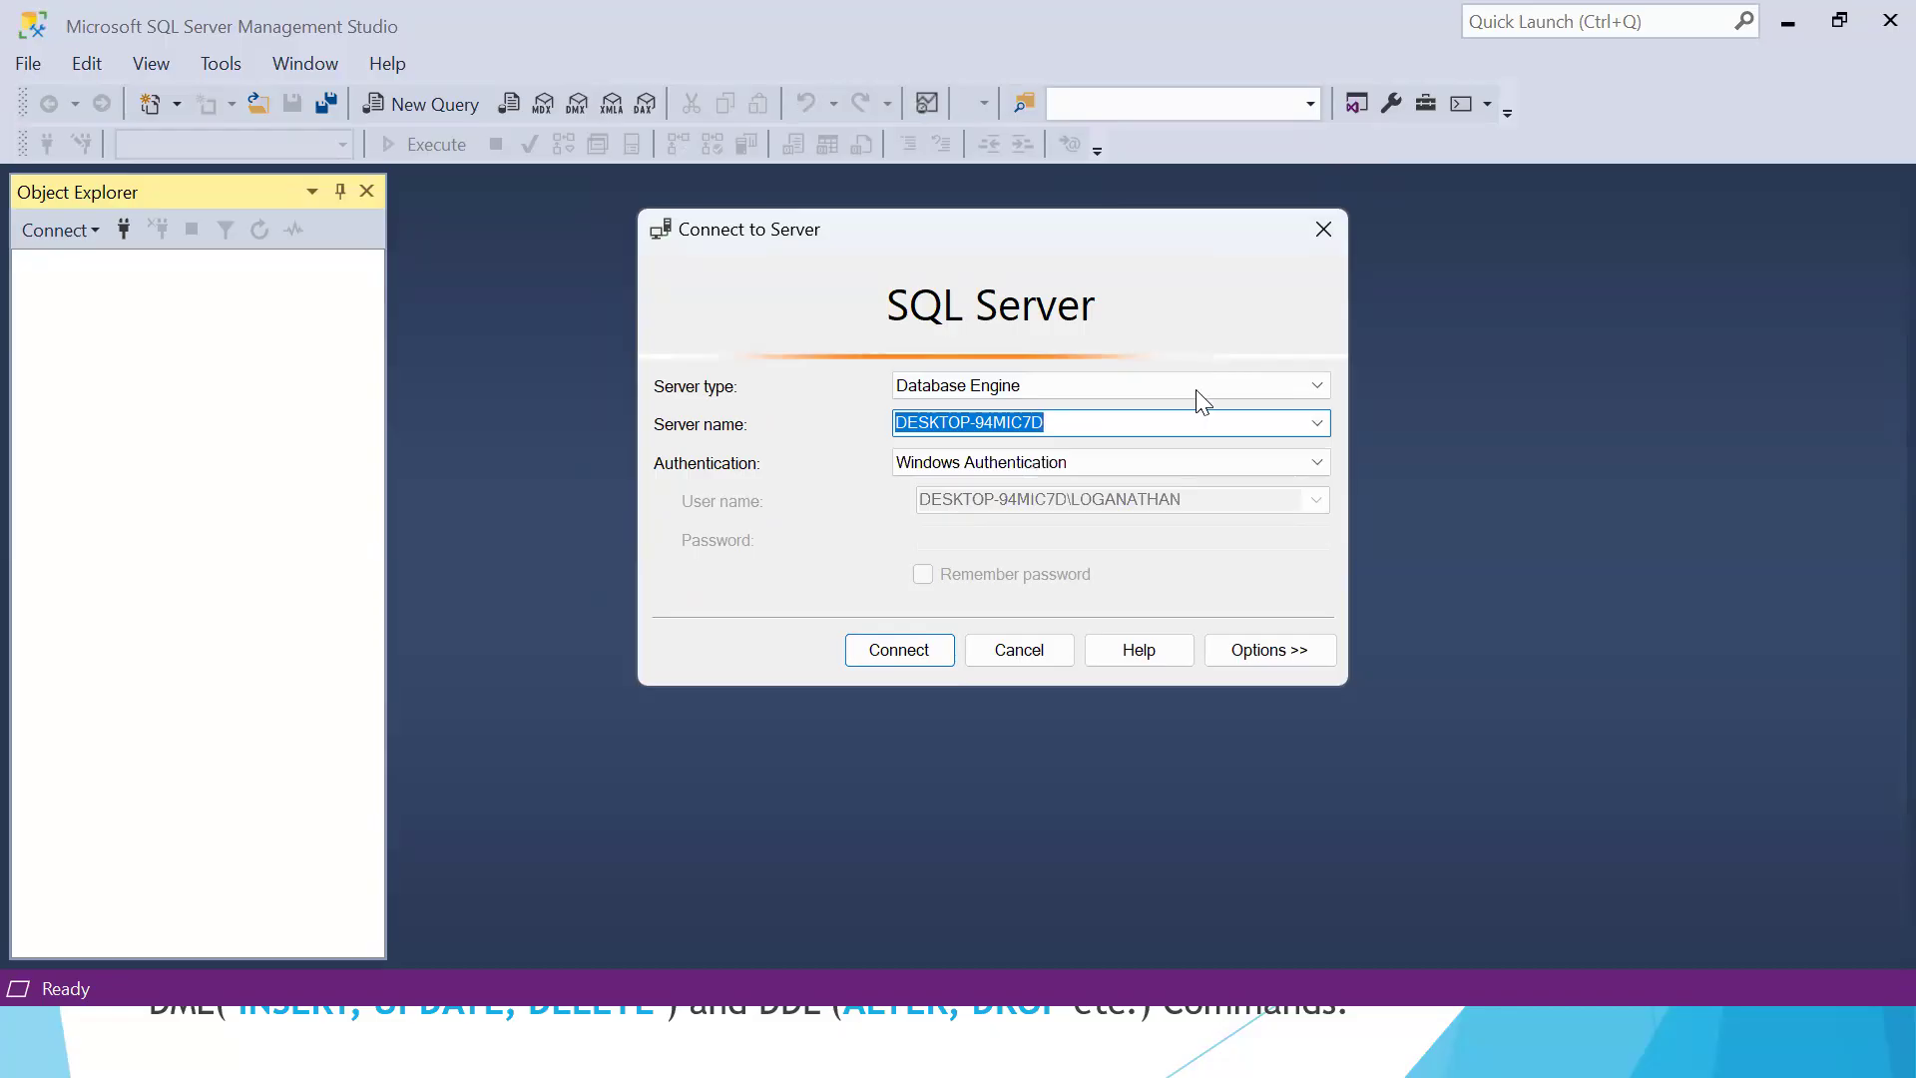
click(1032, 423)
key(Home)
key(shift+End)
click(1093, 422)
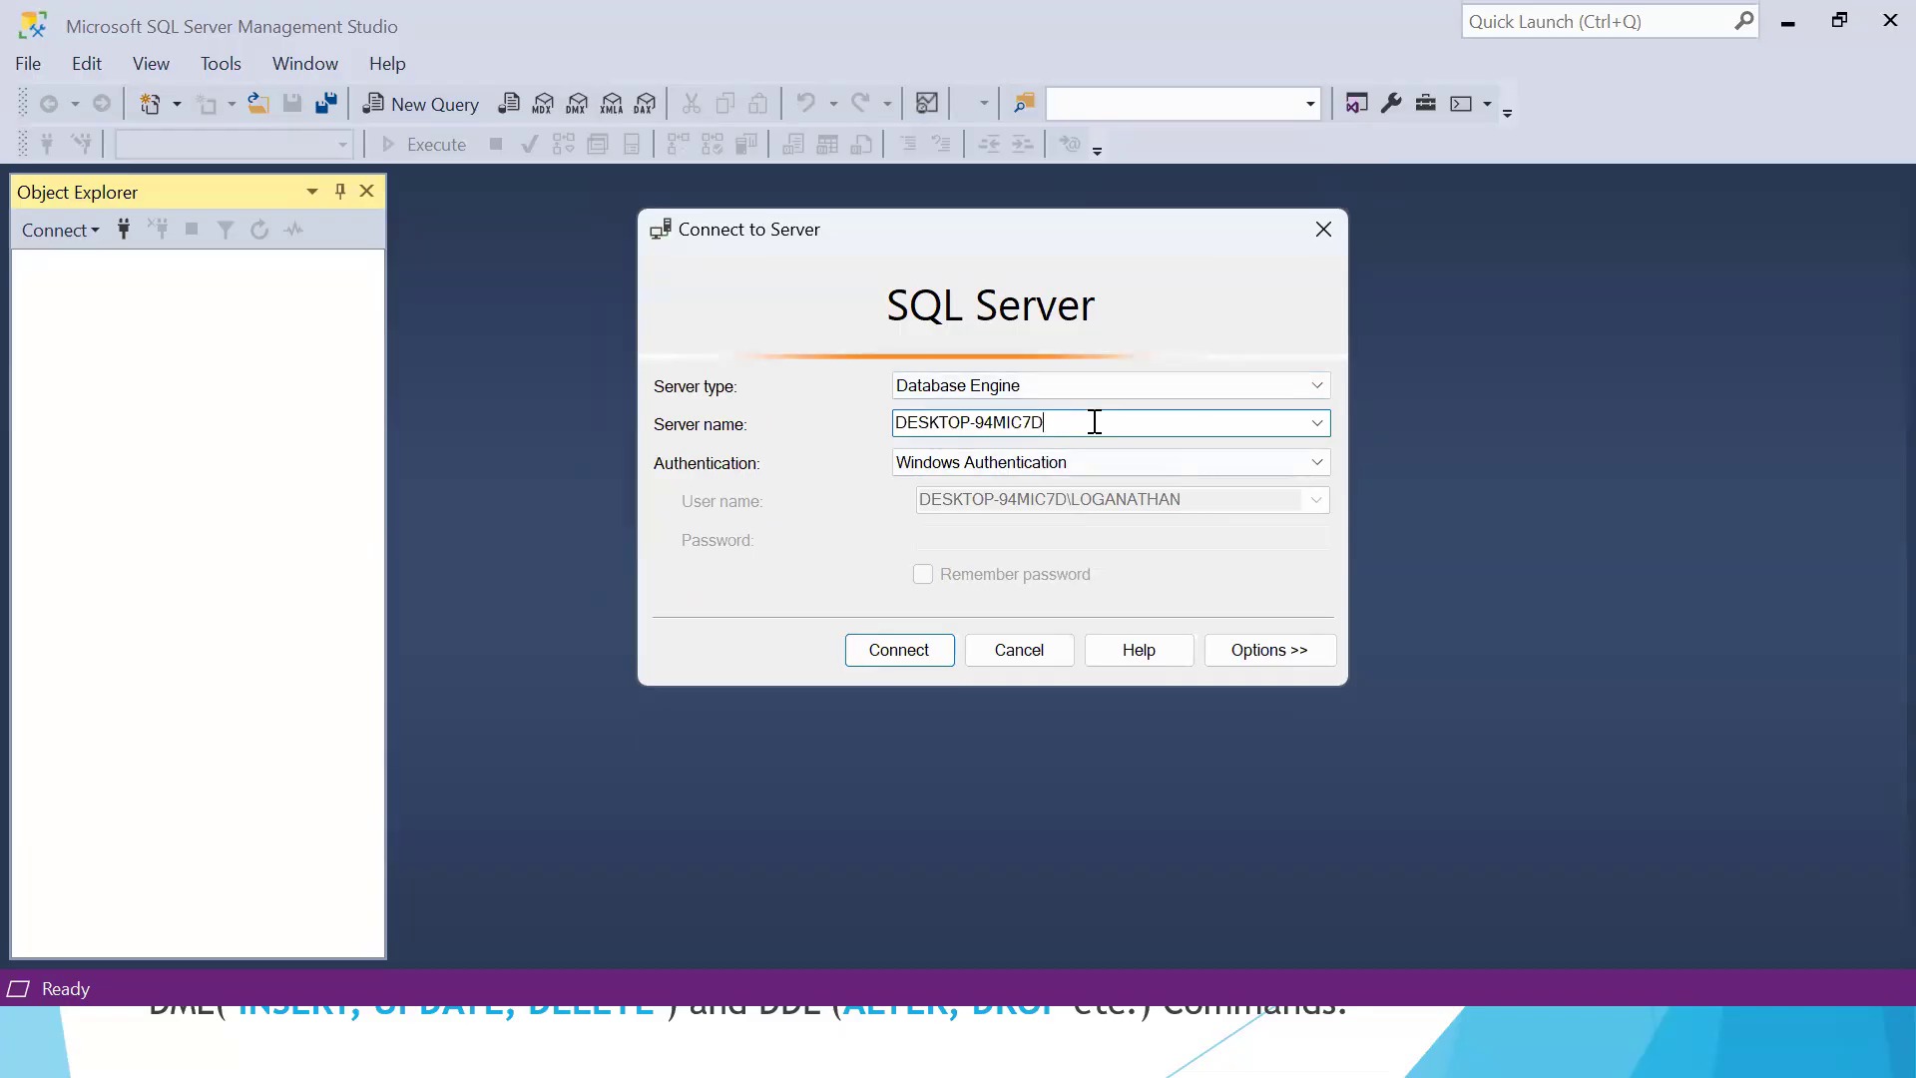
Choose Windows Authentication as the authentication method and Database Engine as the server type
click(1313, 463)
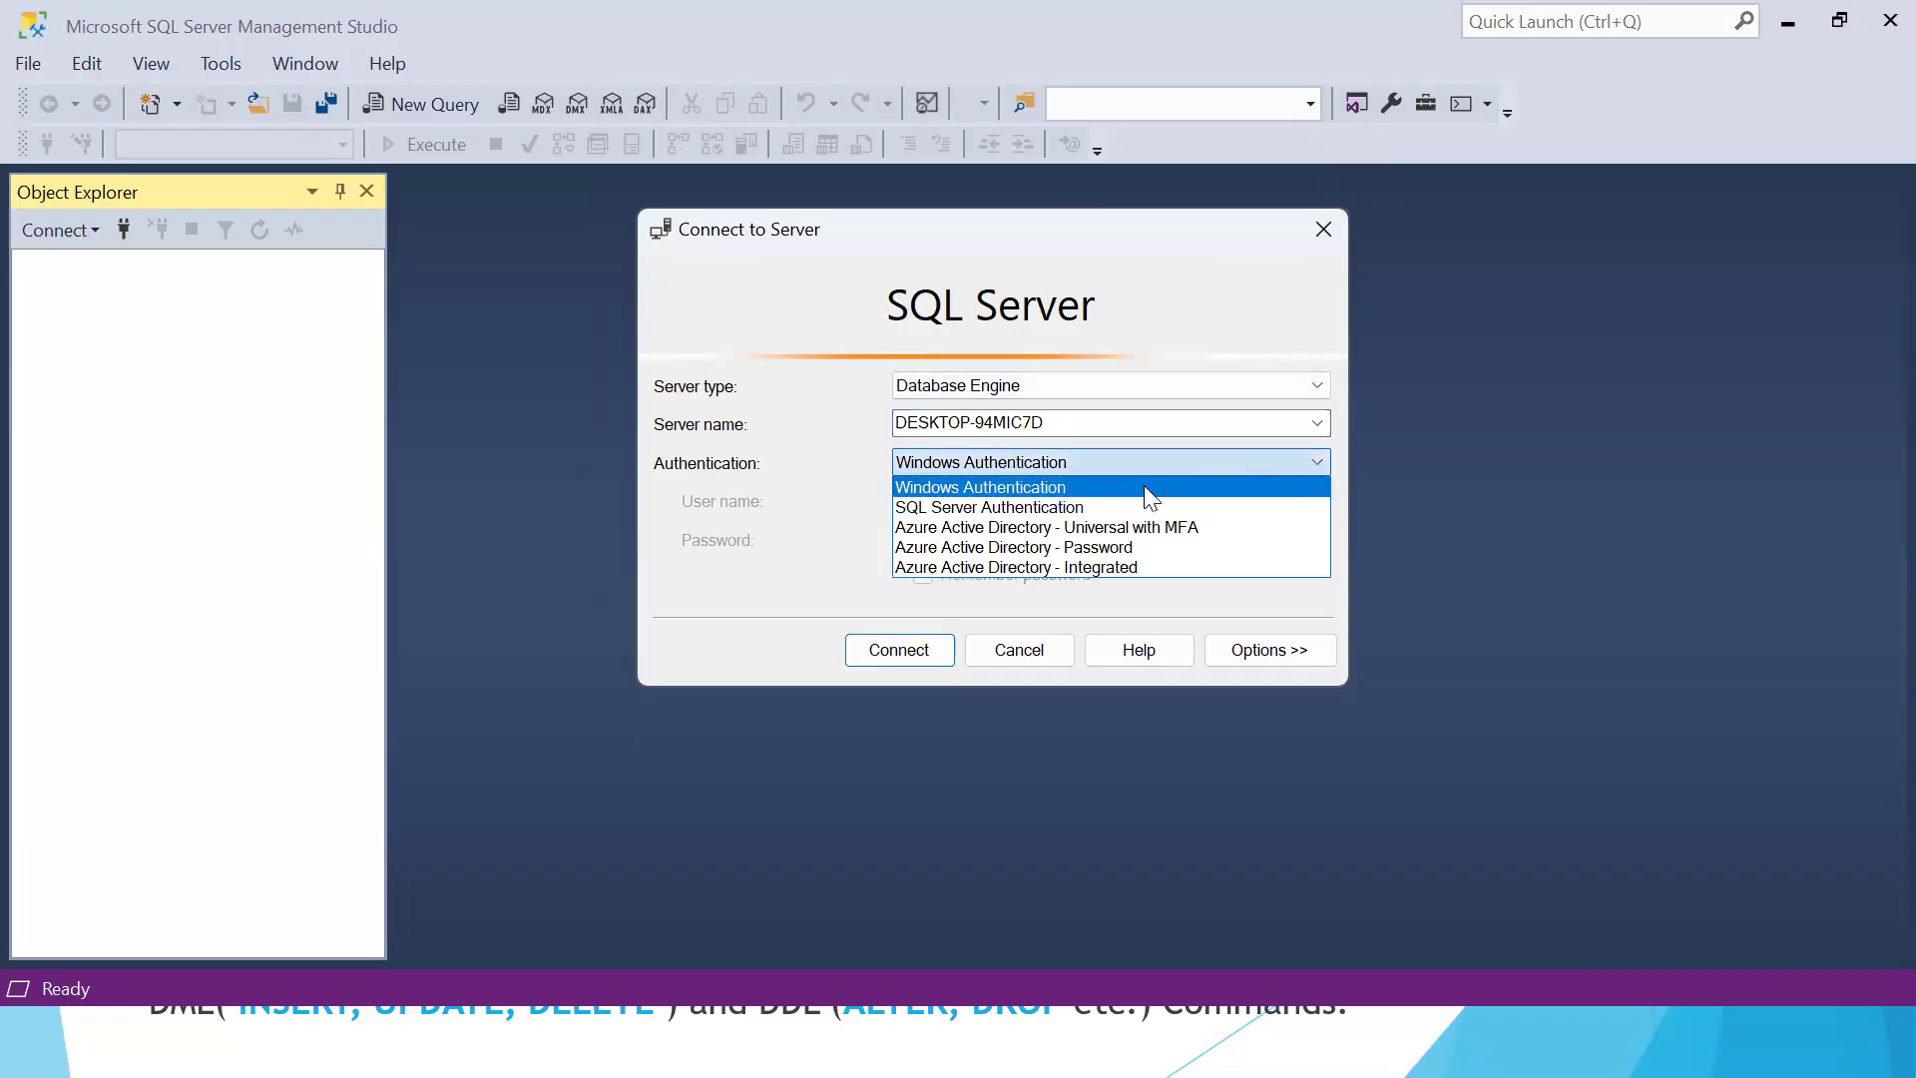
click(1012, 487)
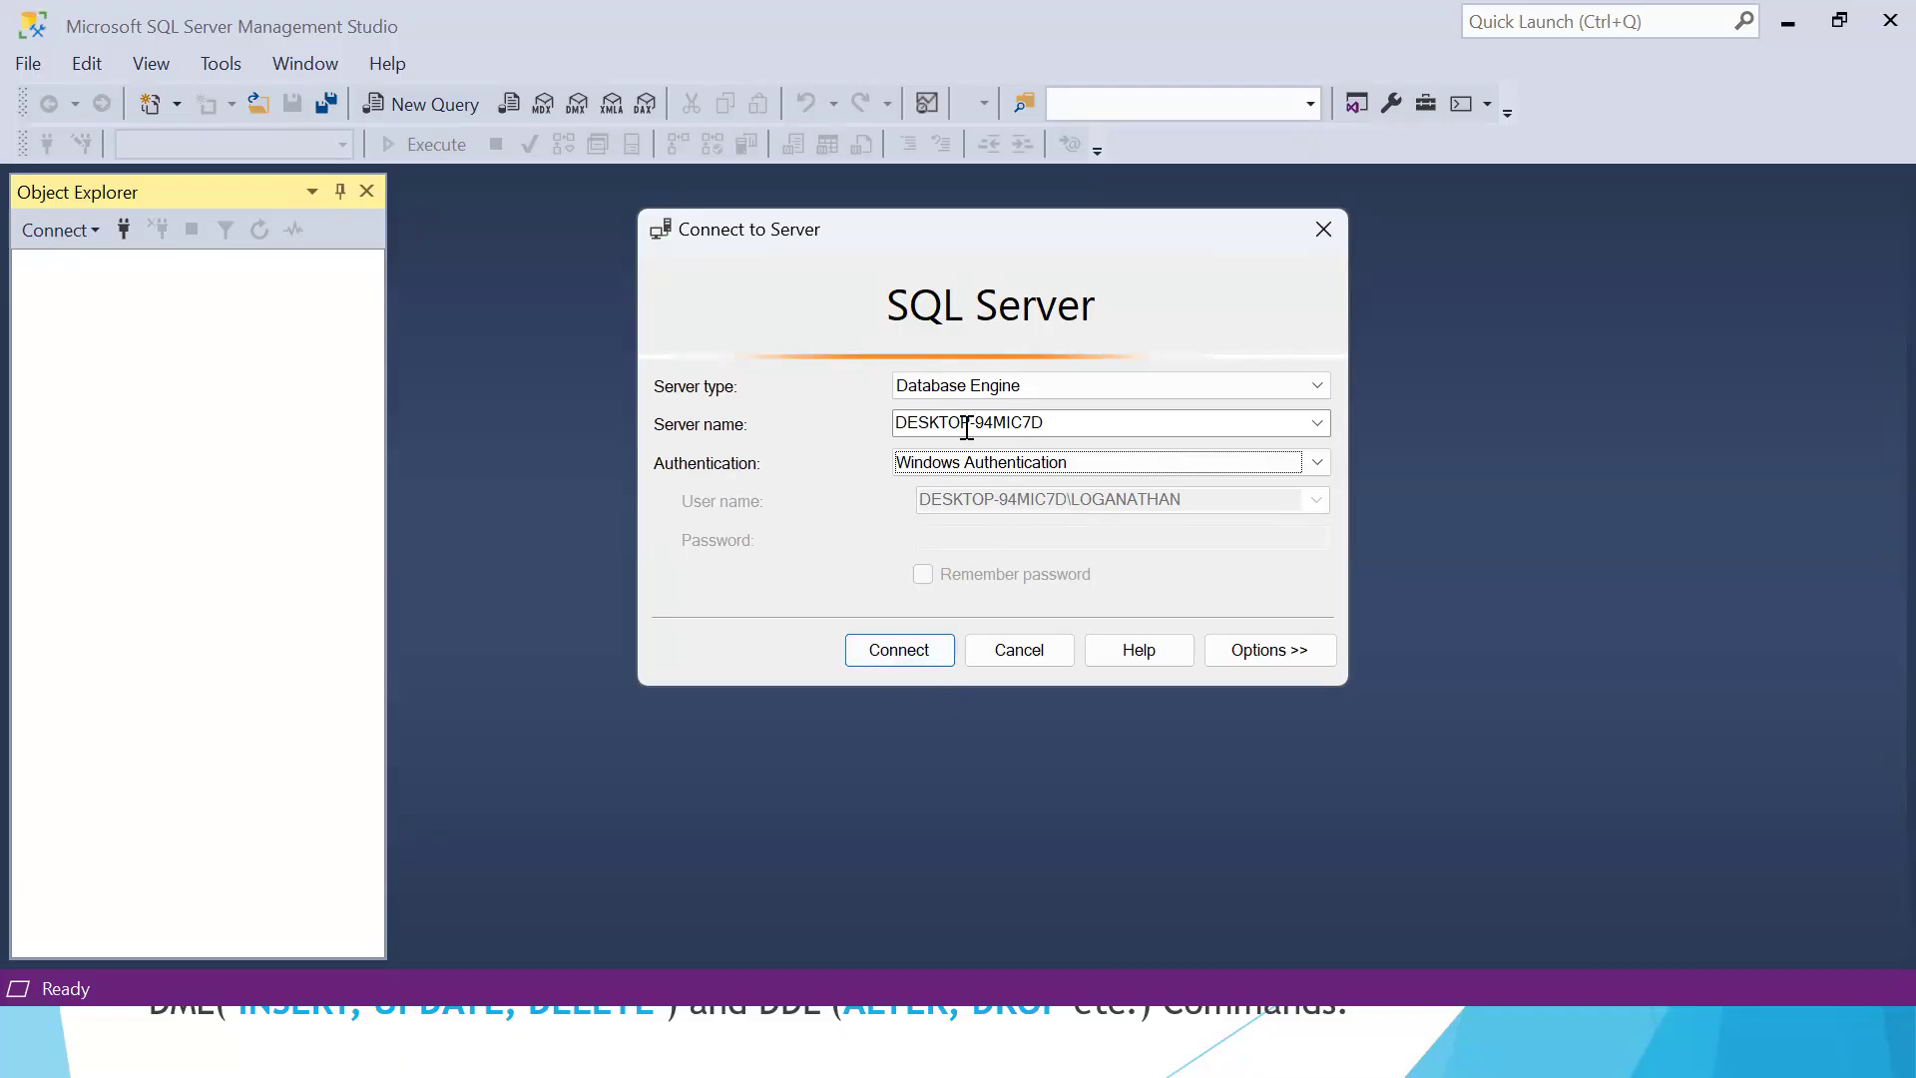
click(1011, 388)
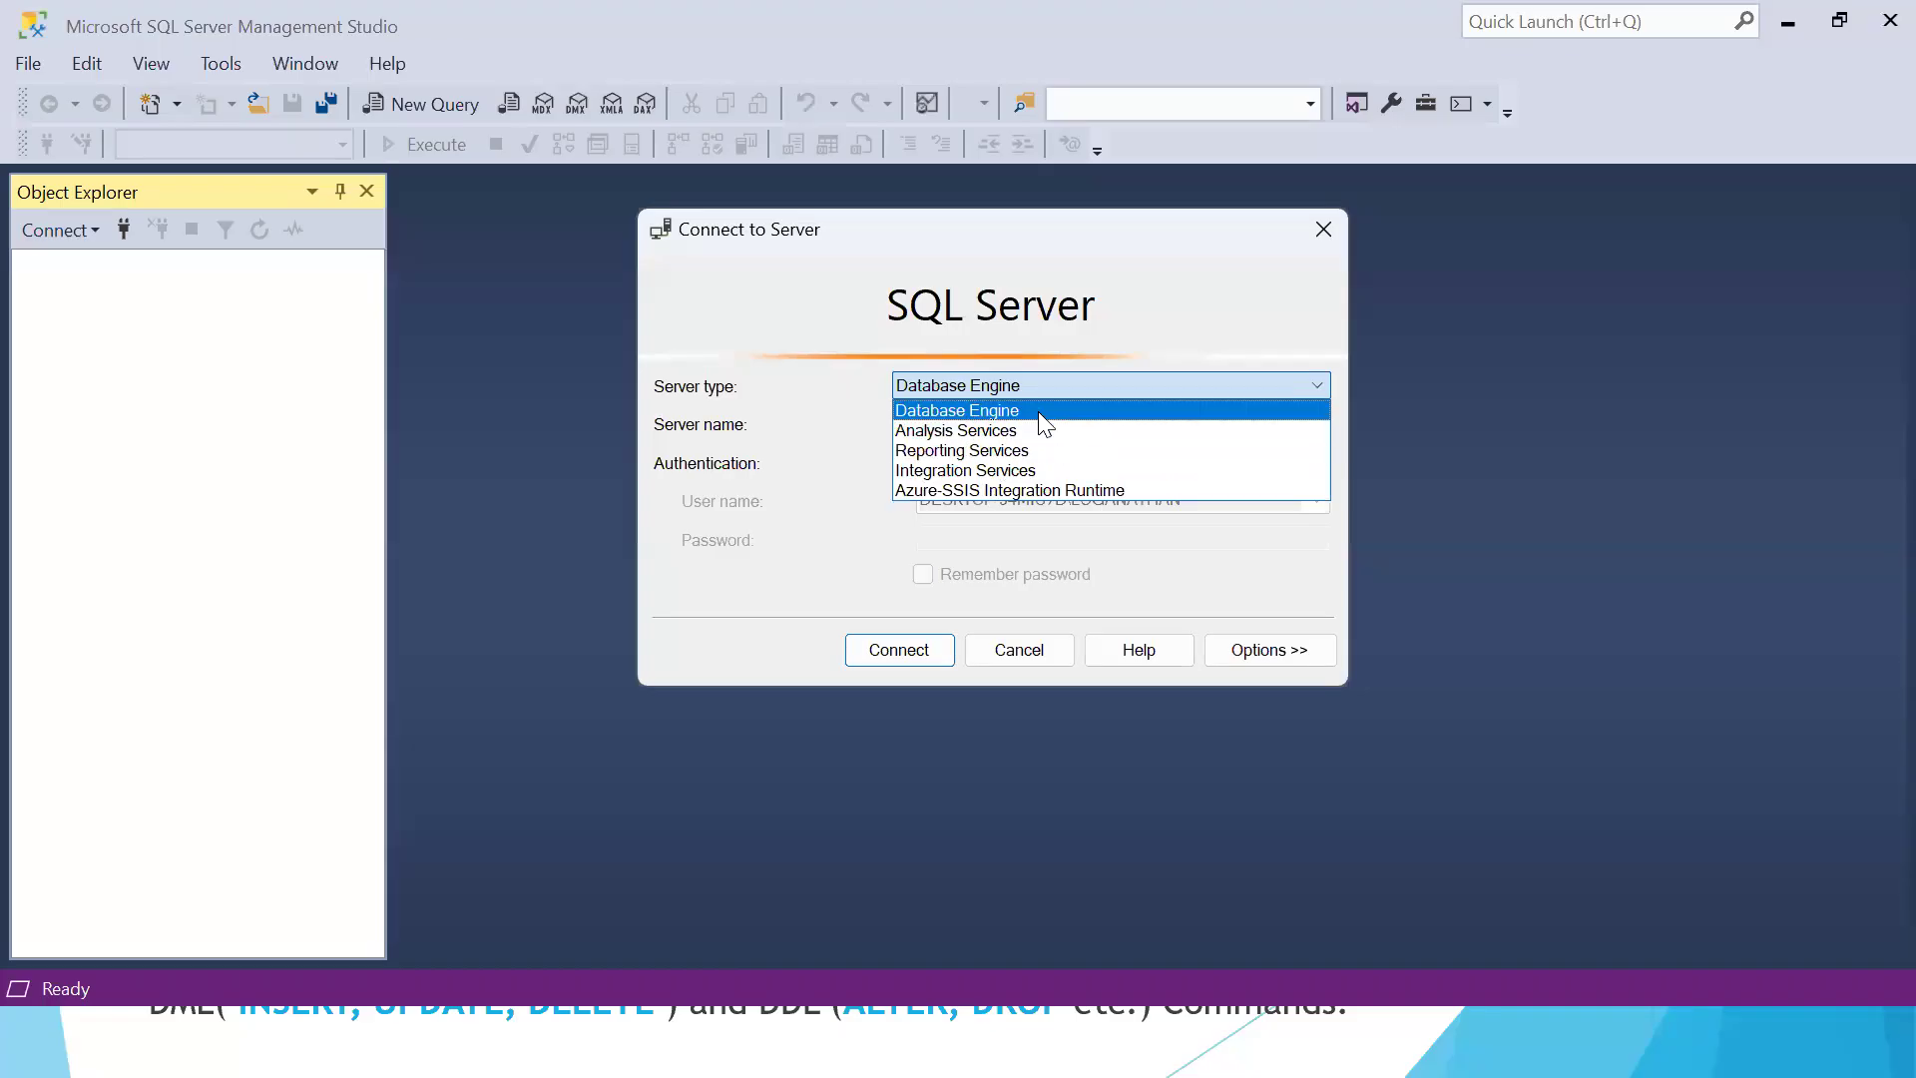
click(1153, 334)
click(1098, 389)
click(971, 412)
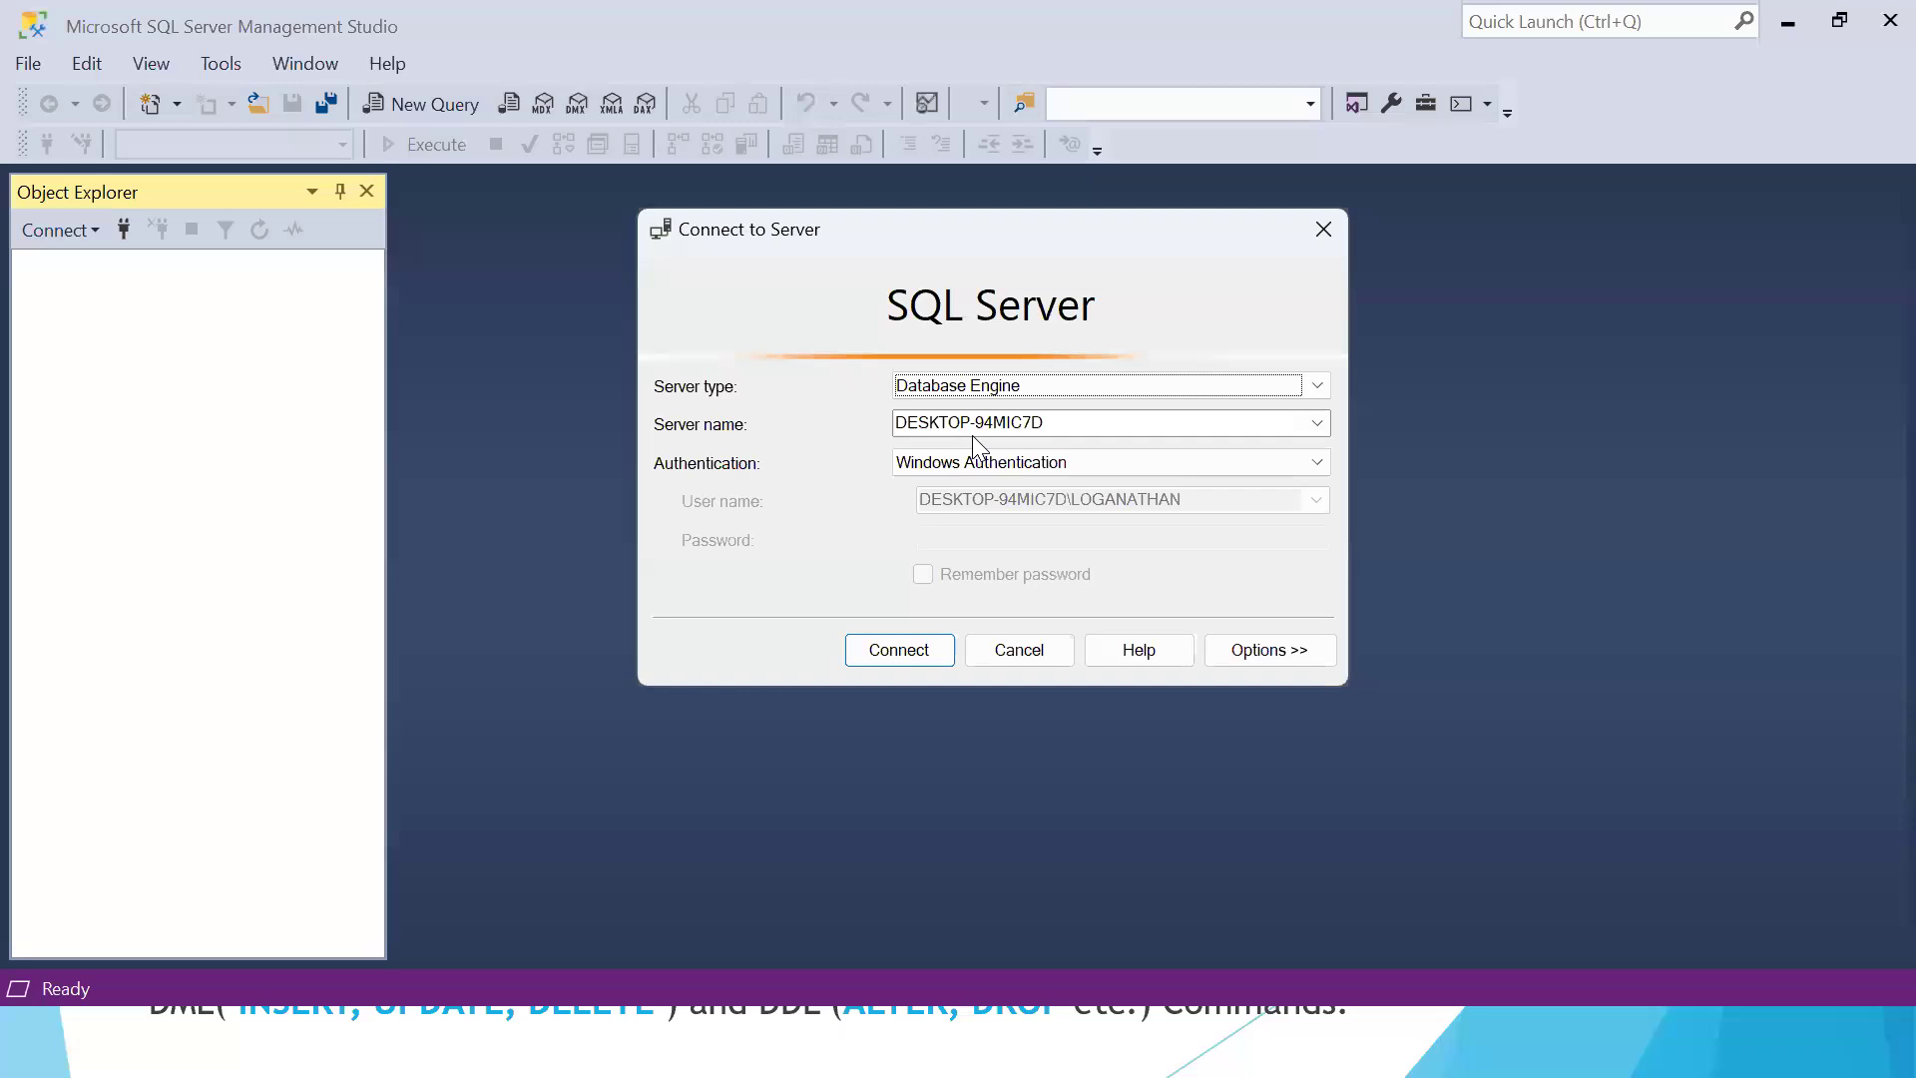
Switch the authentication method to SQL Server Authentication and select the login name
click(965, 457)
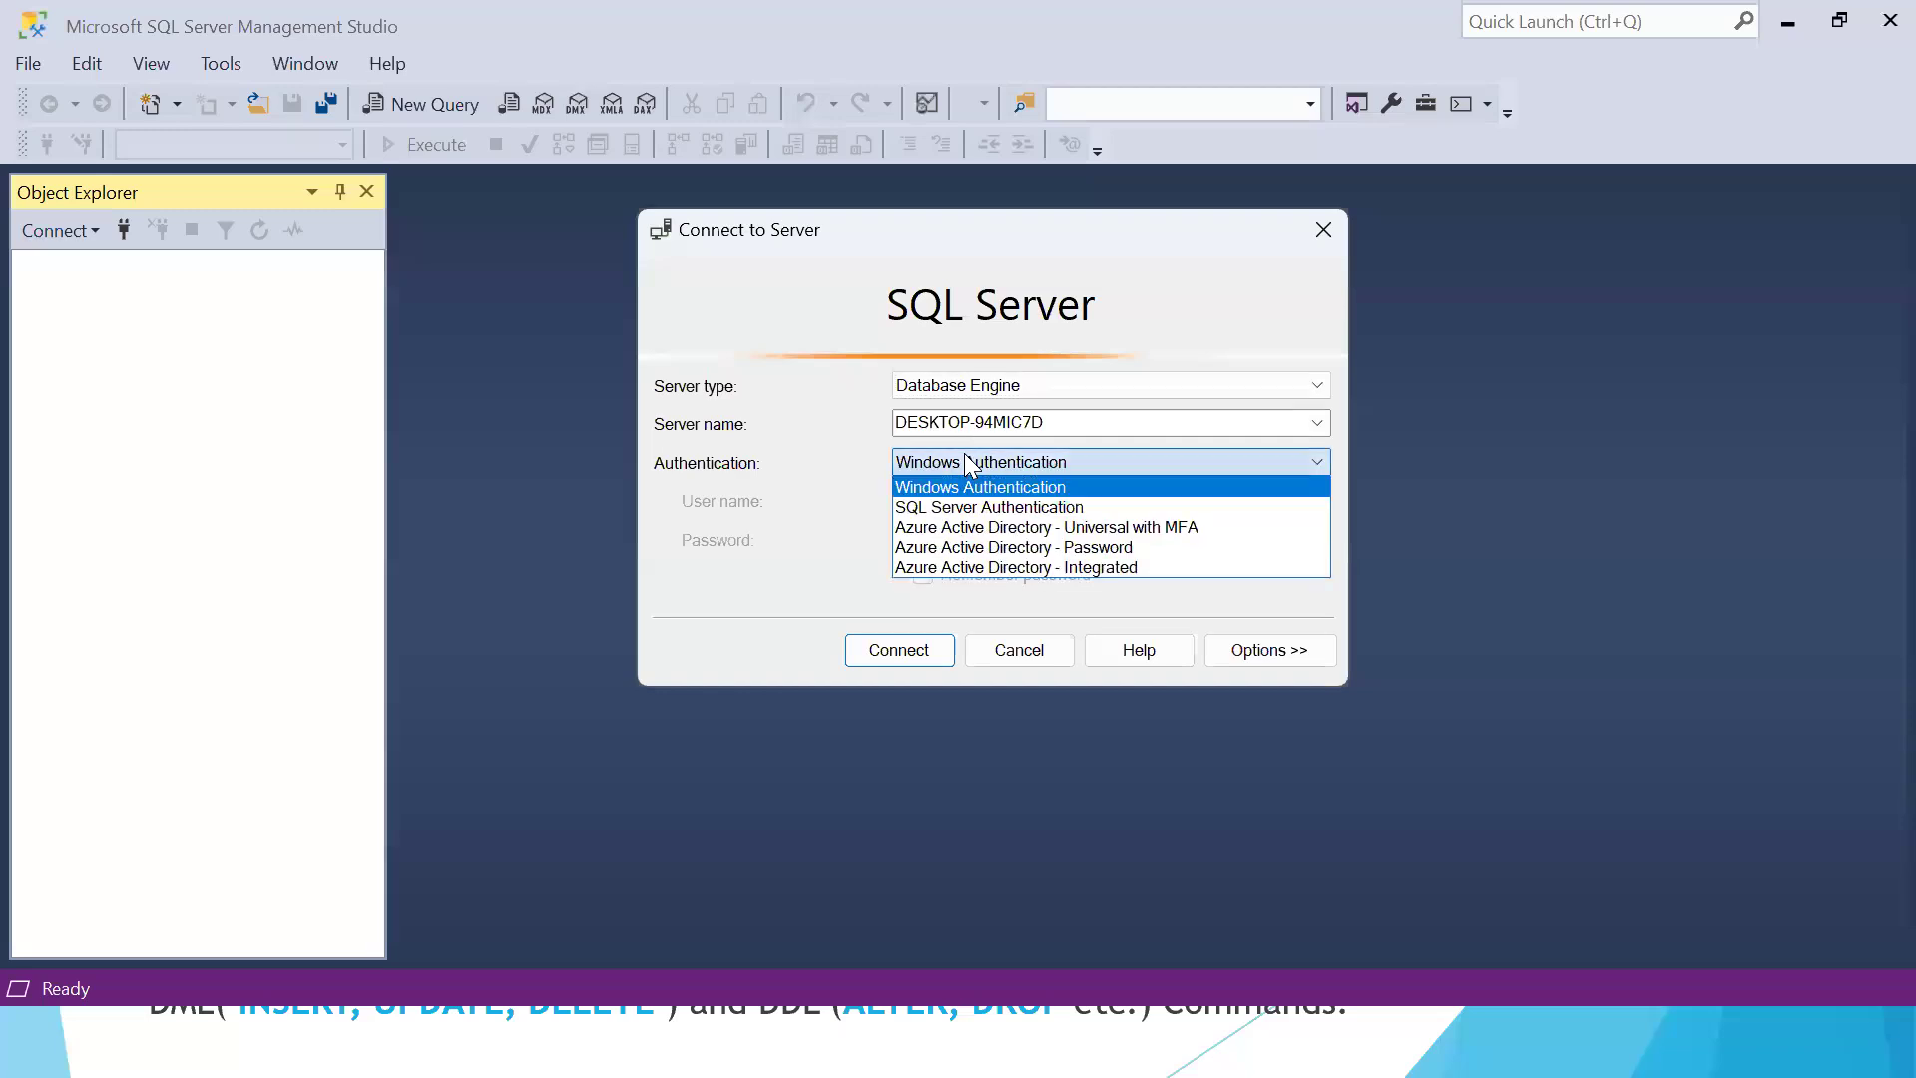
click(974, 505)
double_click(1053, 501)
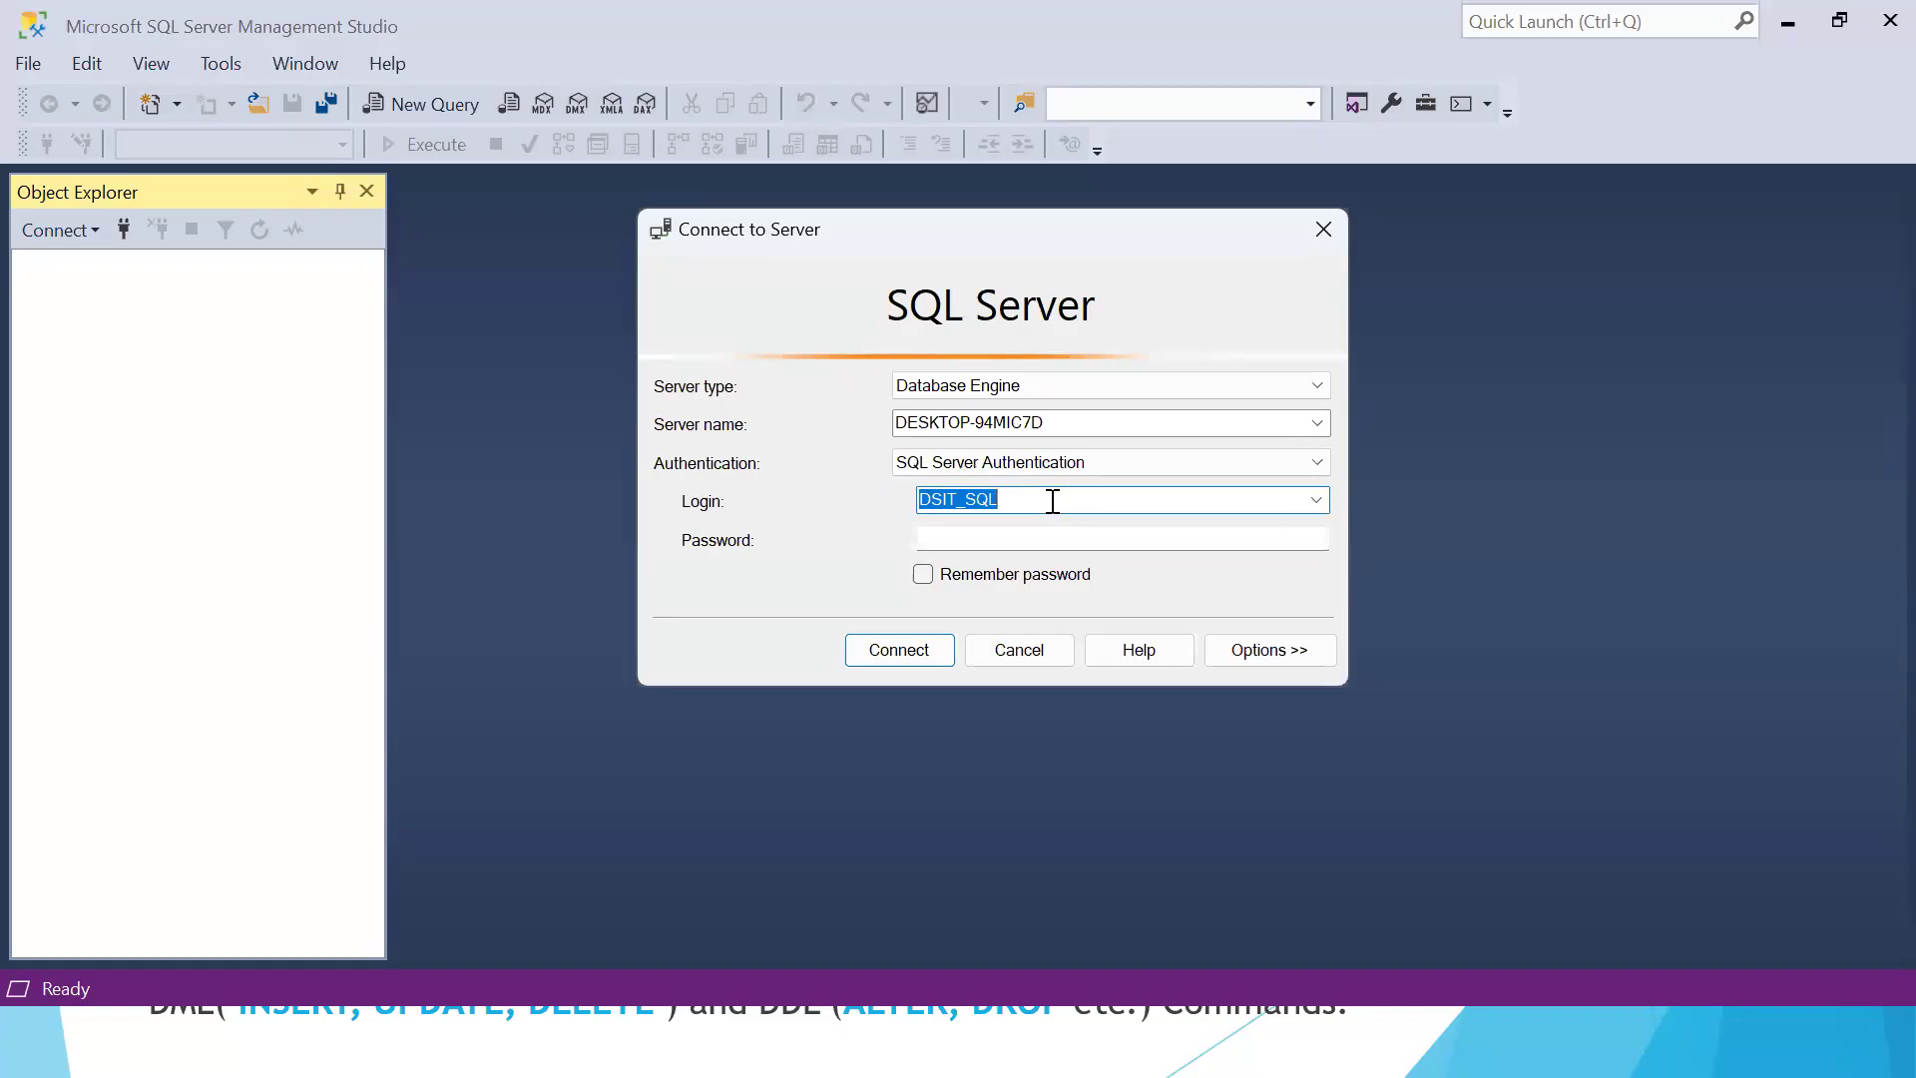
Reselect the DESKTOP-94MIC7D server entry that uses Windows Authentication and connect to it
double_click(1088, 422)
click(1317, 423)
click(1056, 461)
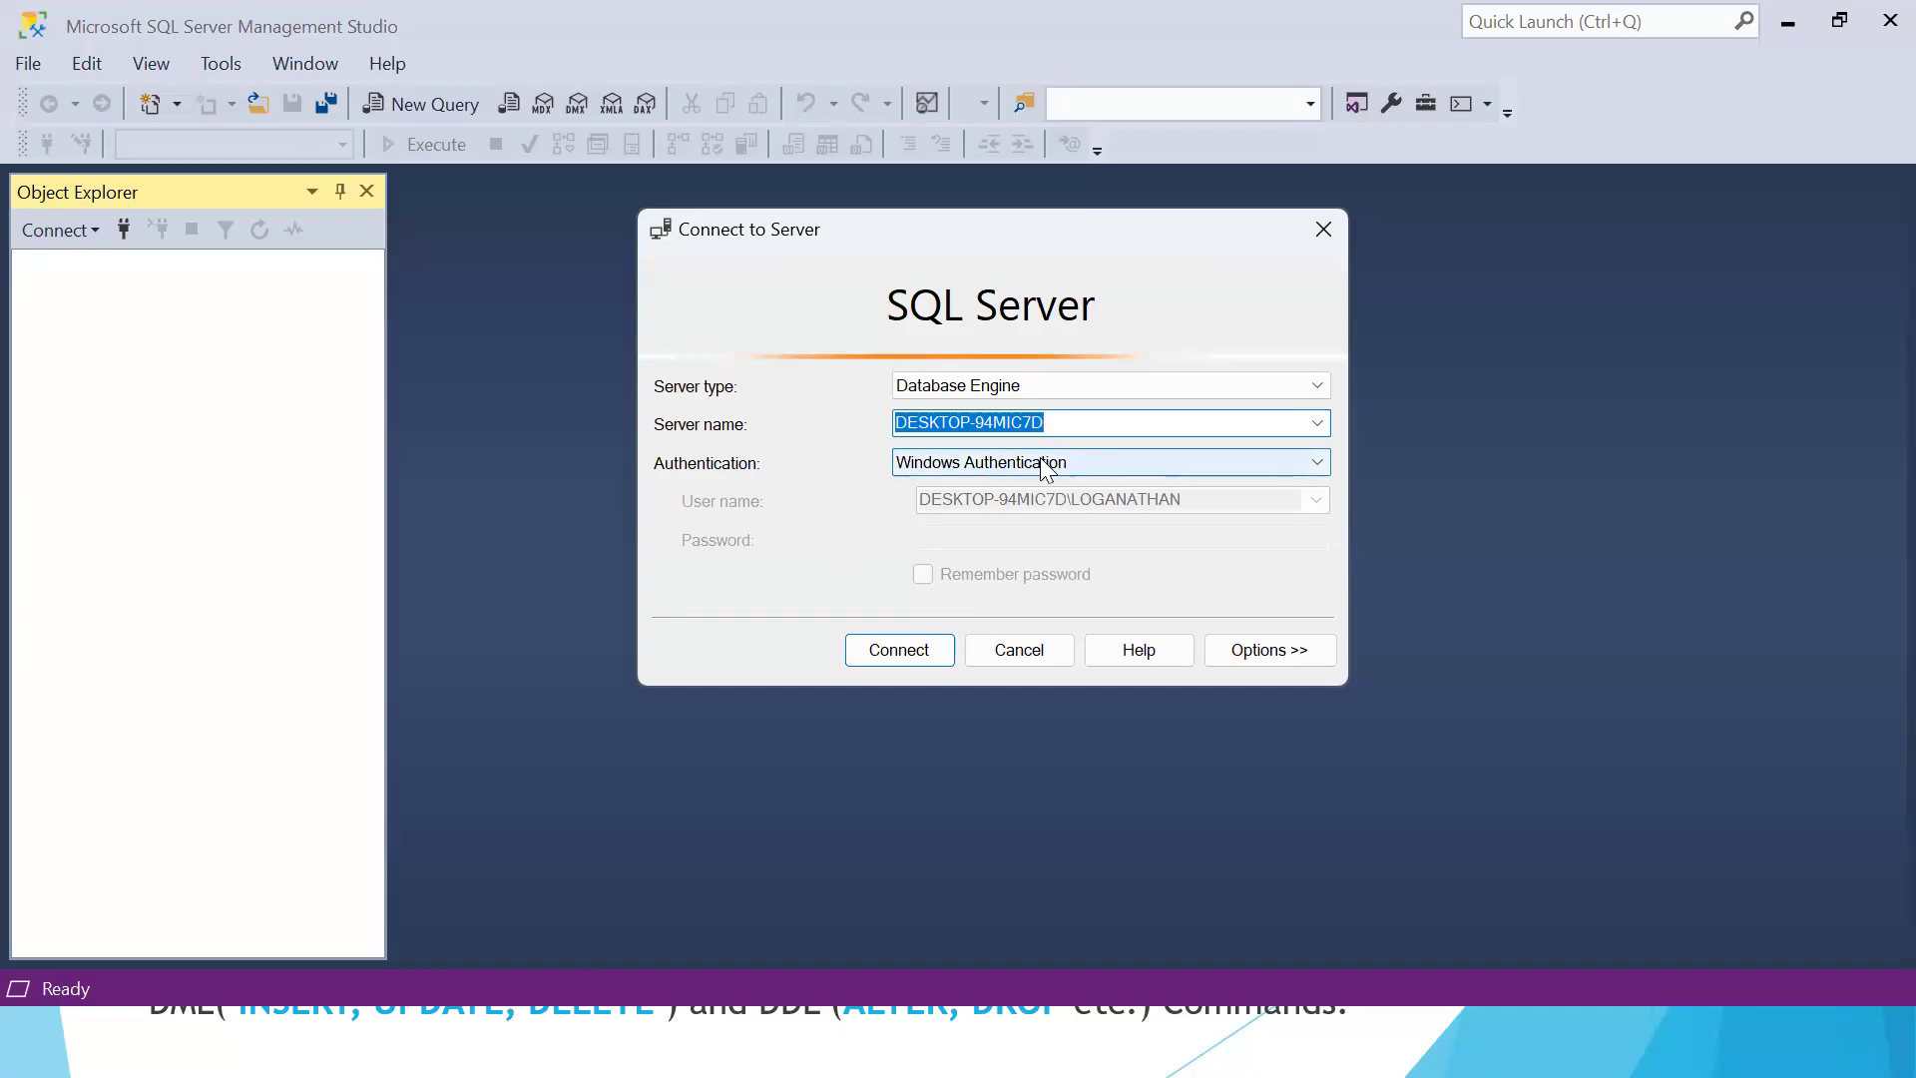
click(889, 654)
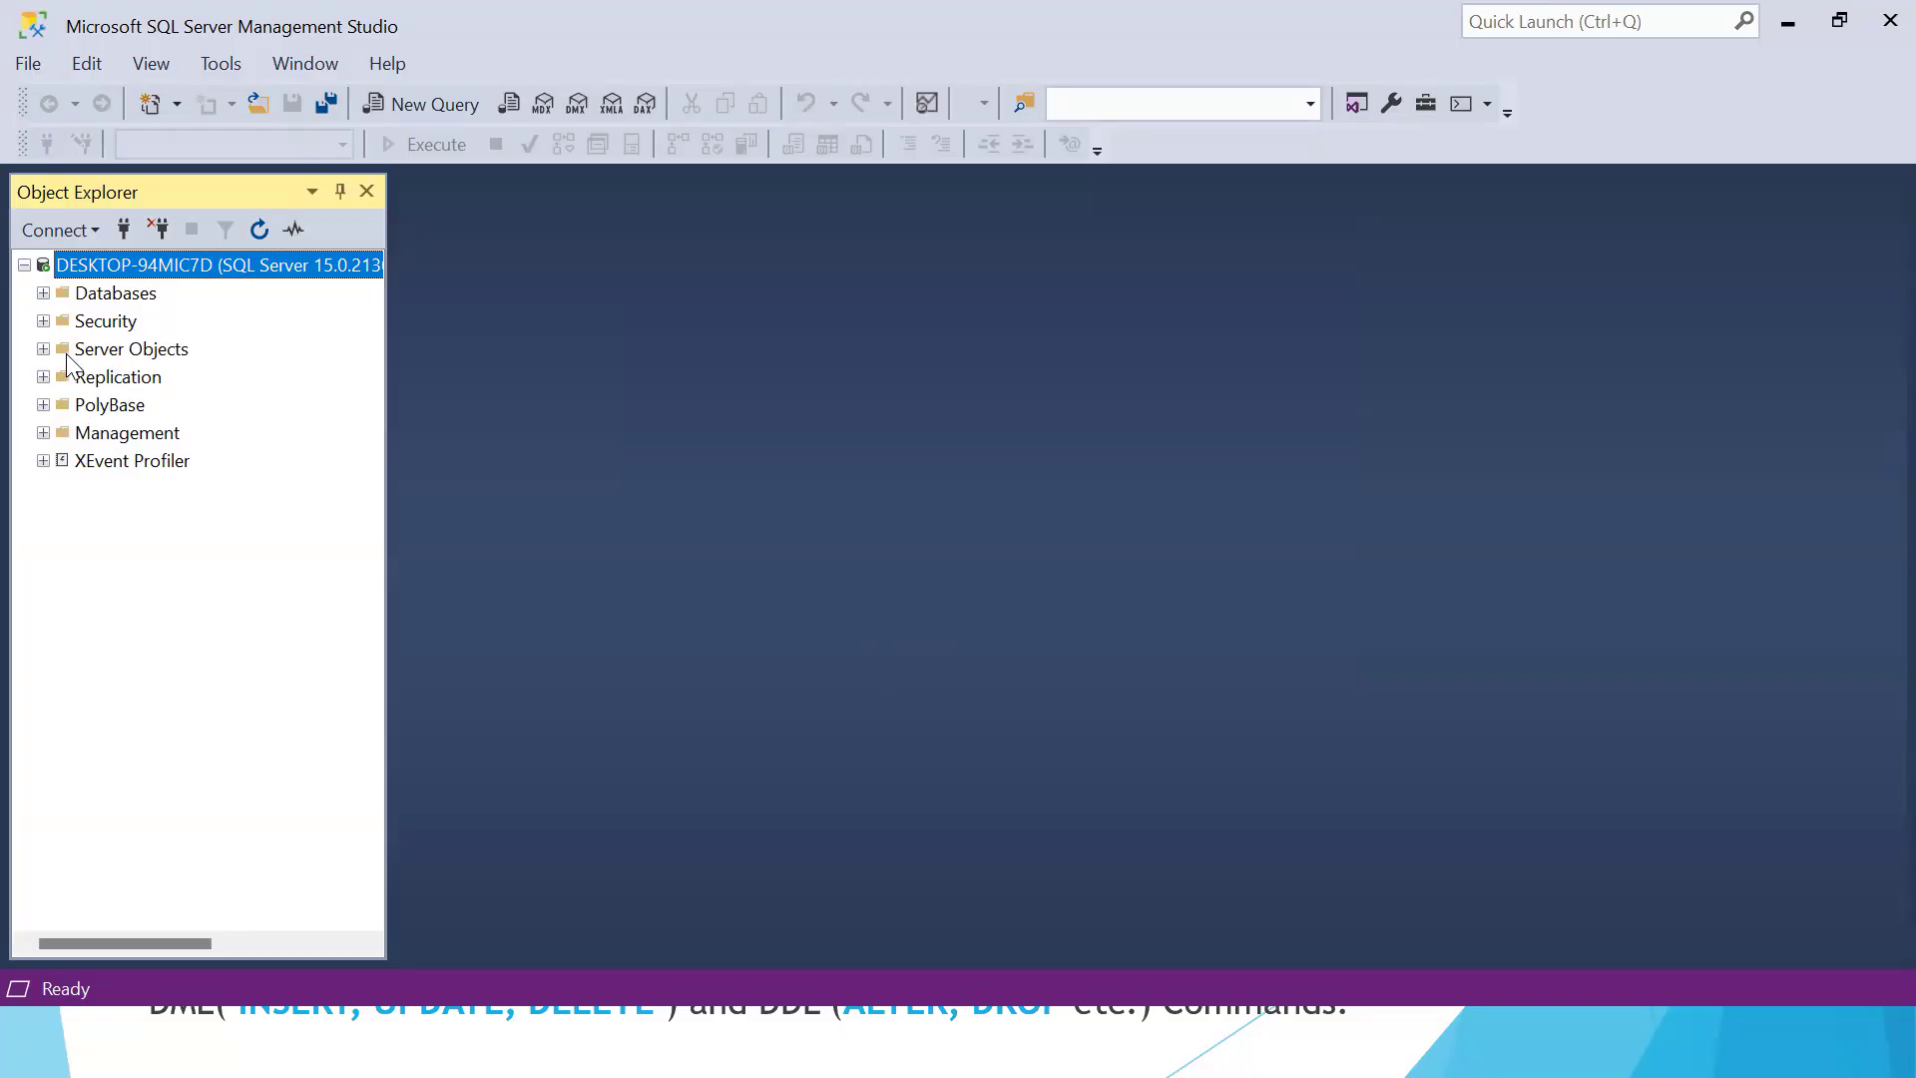
Expand the server's Databases and Security folders and inspect the list of logins
click(43, 293)
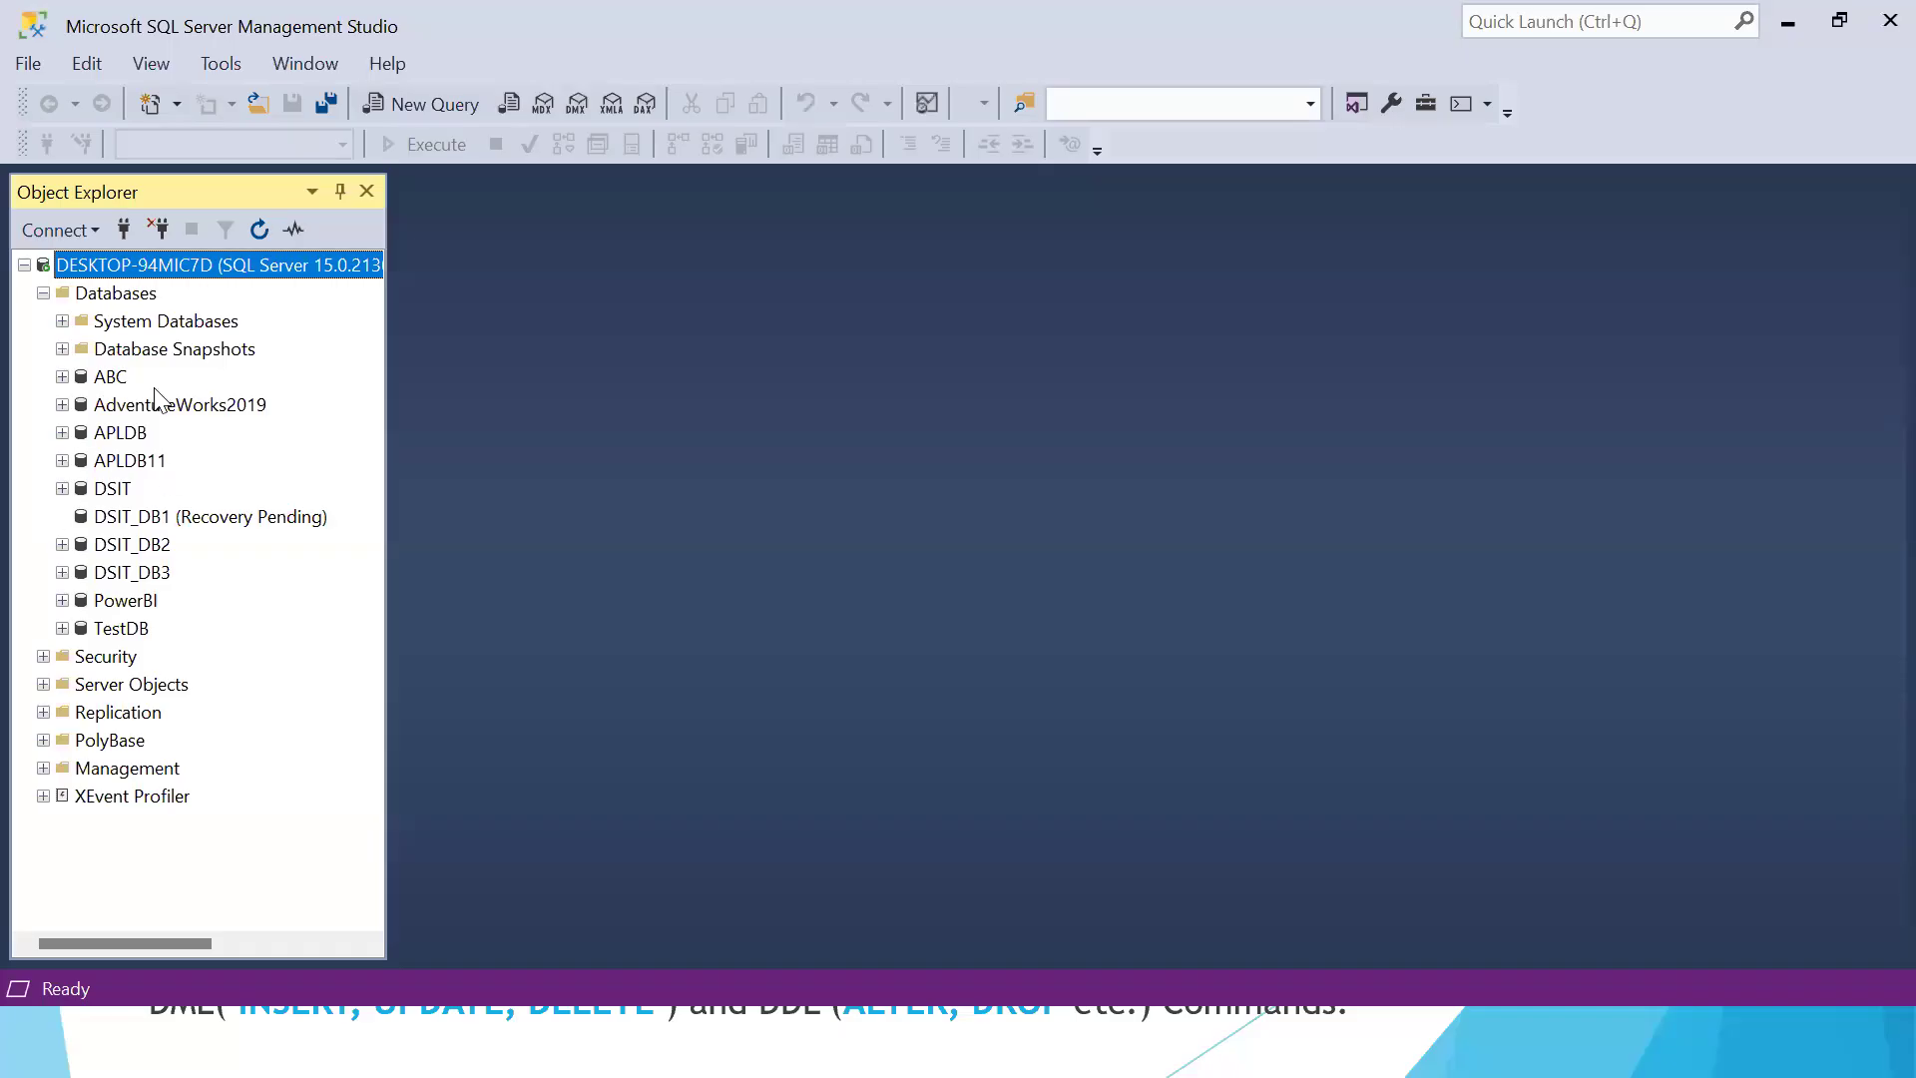
click(43, 657)
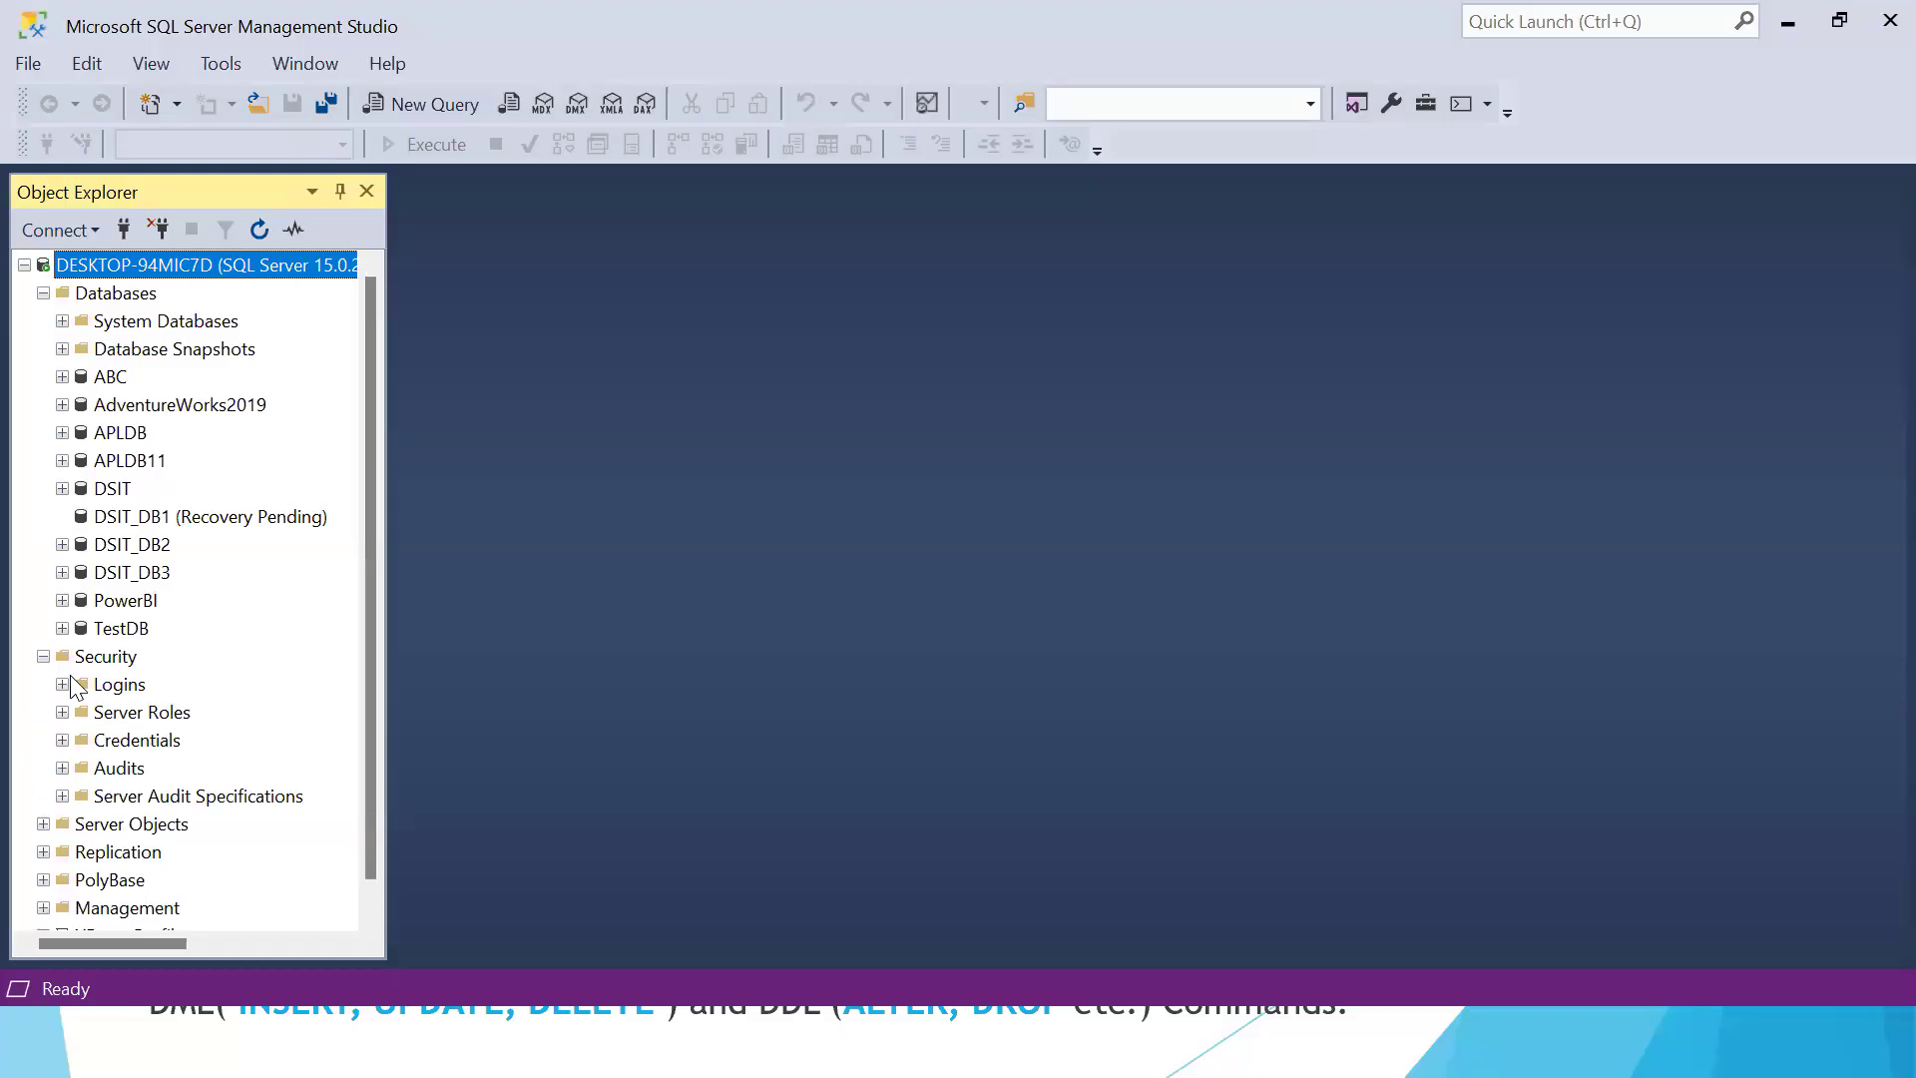
click(62, 684)
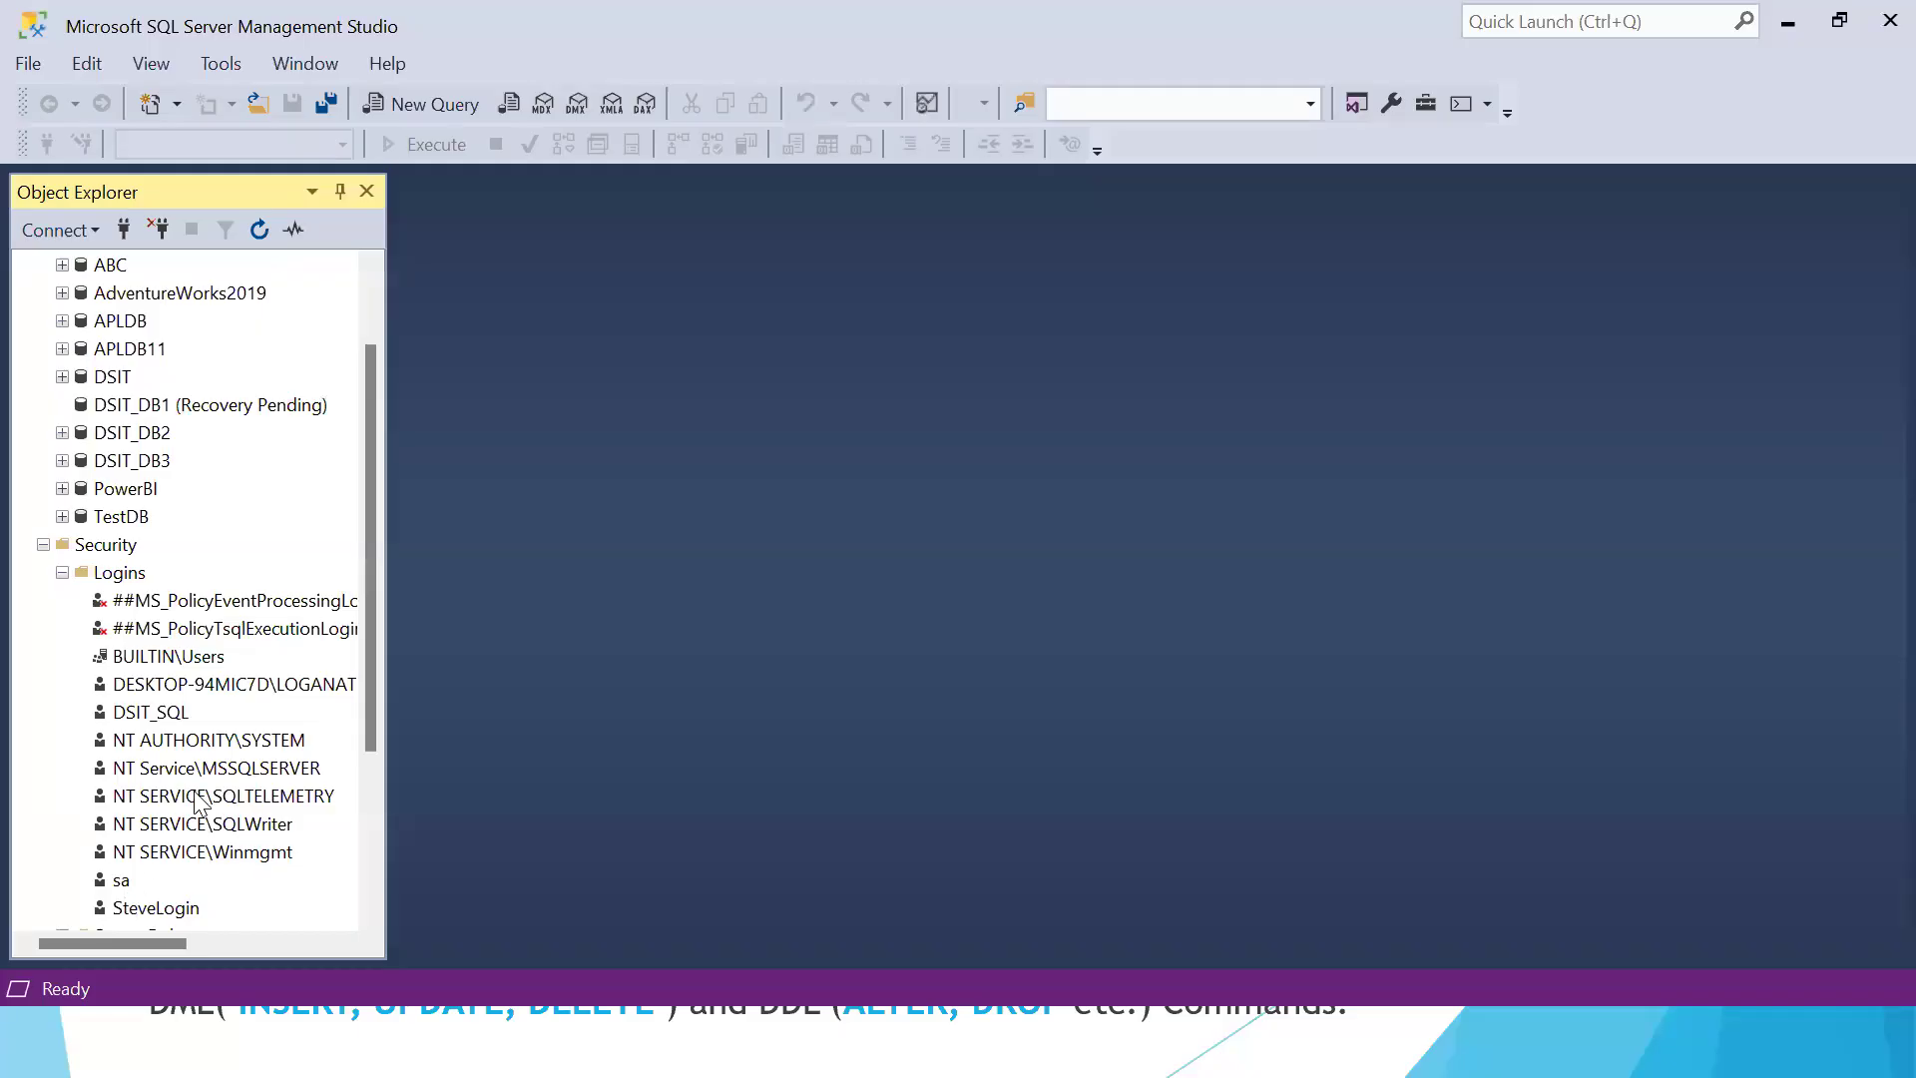
click(63, 572)
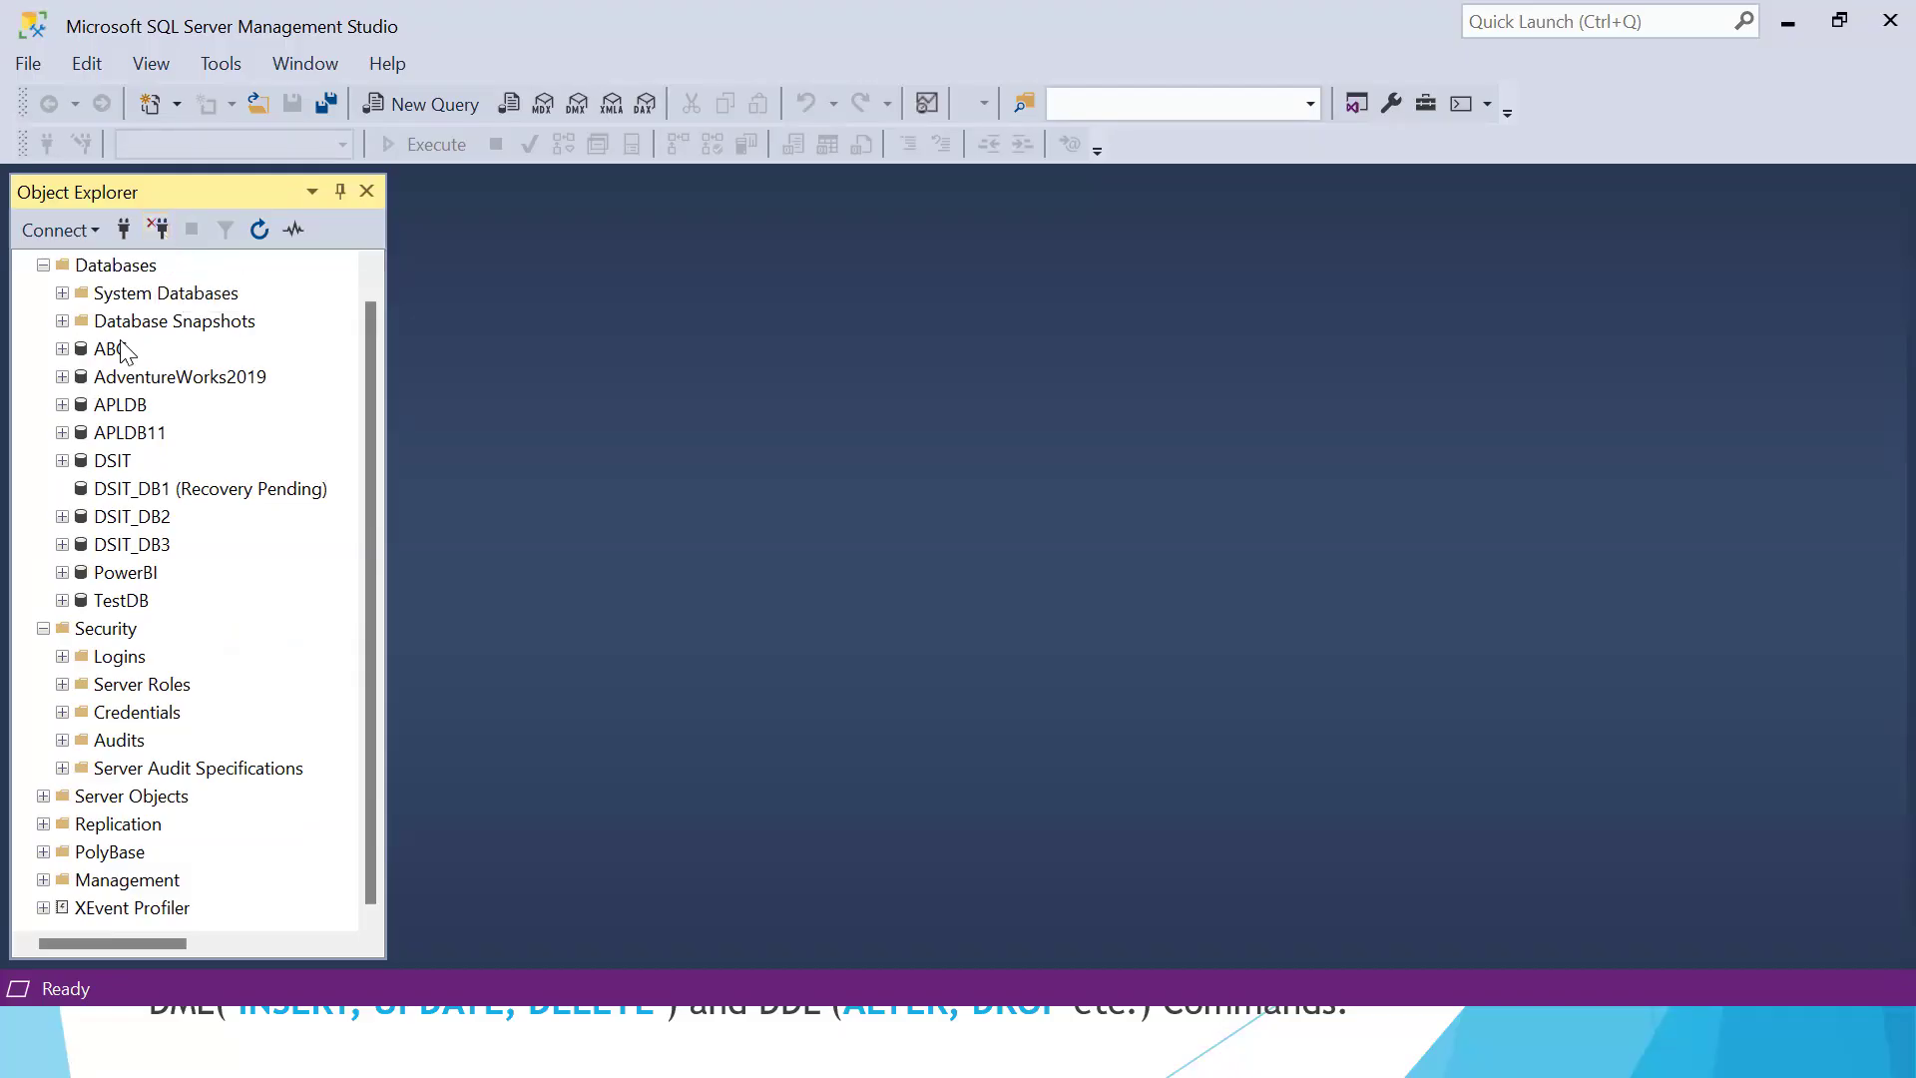
Expand the TestDB database and its Tables folder to view the tables
click(63, 600)
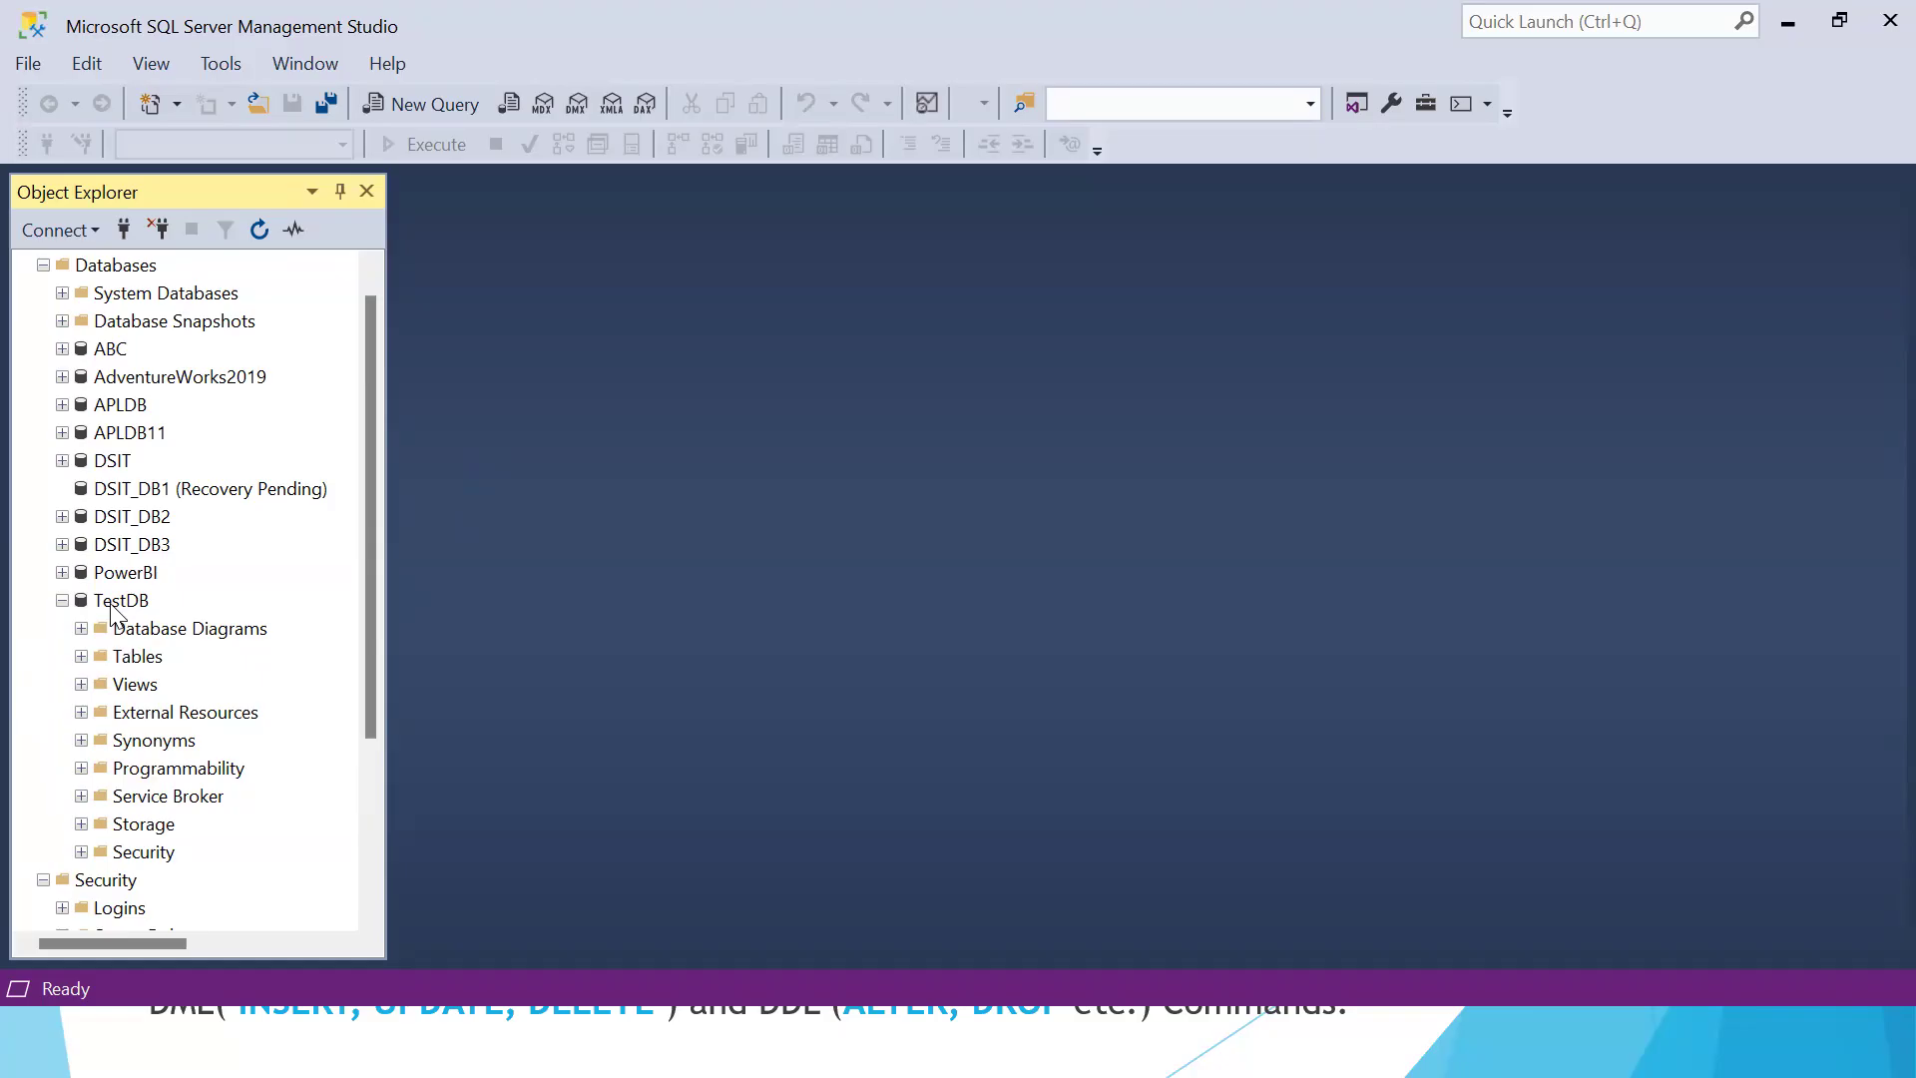
click(81, 656)
right_click(117, 266)
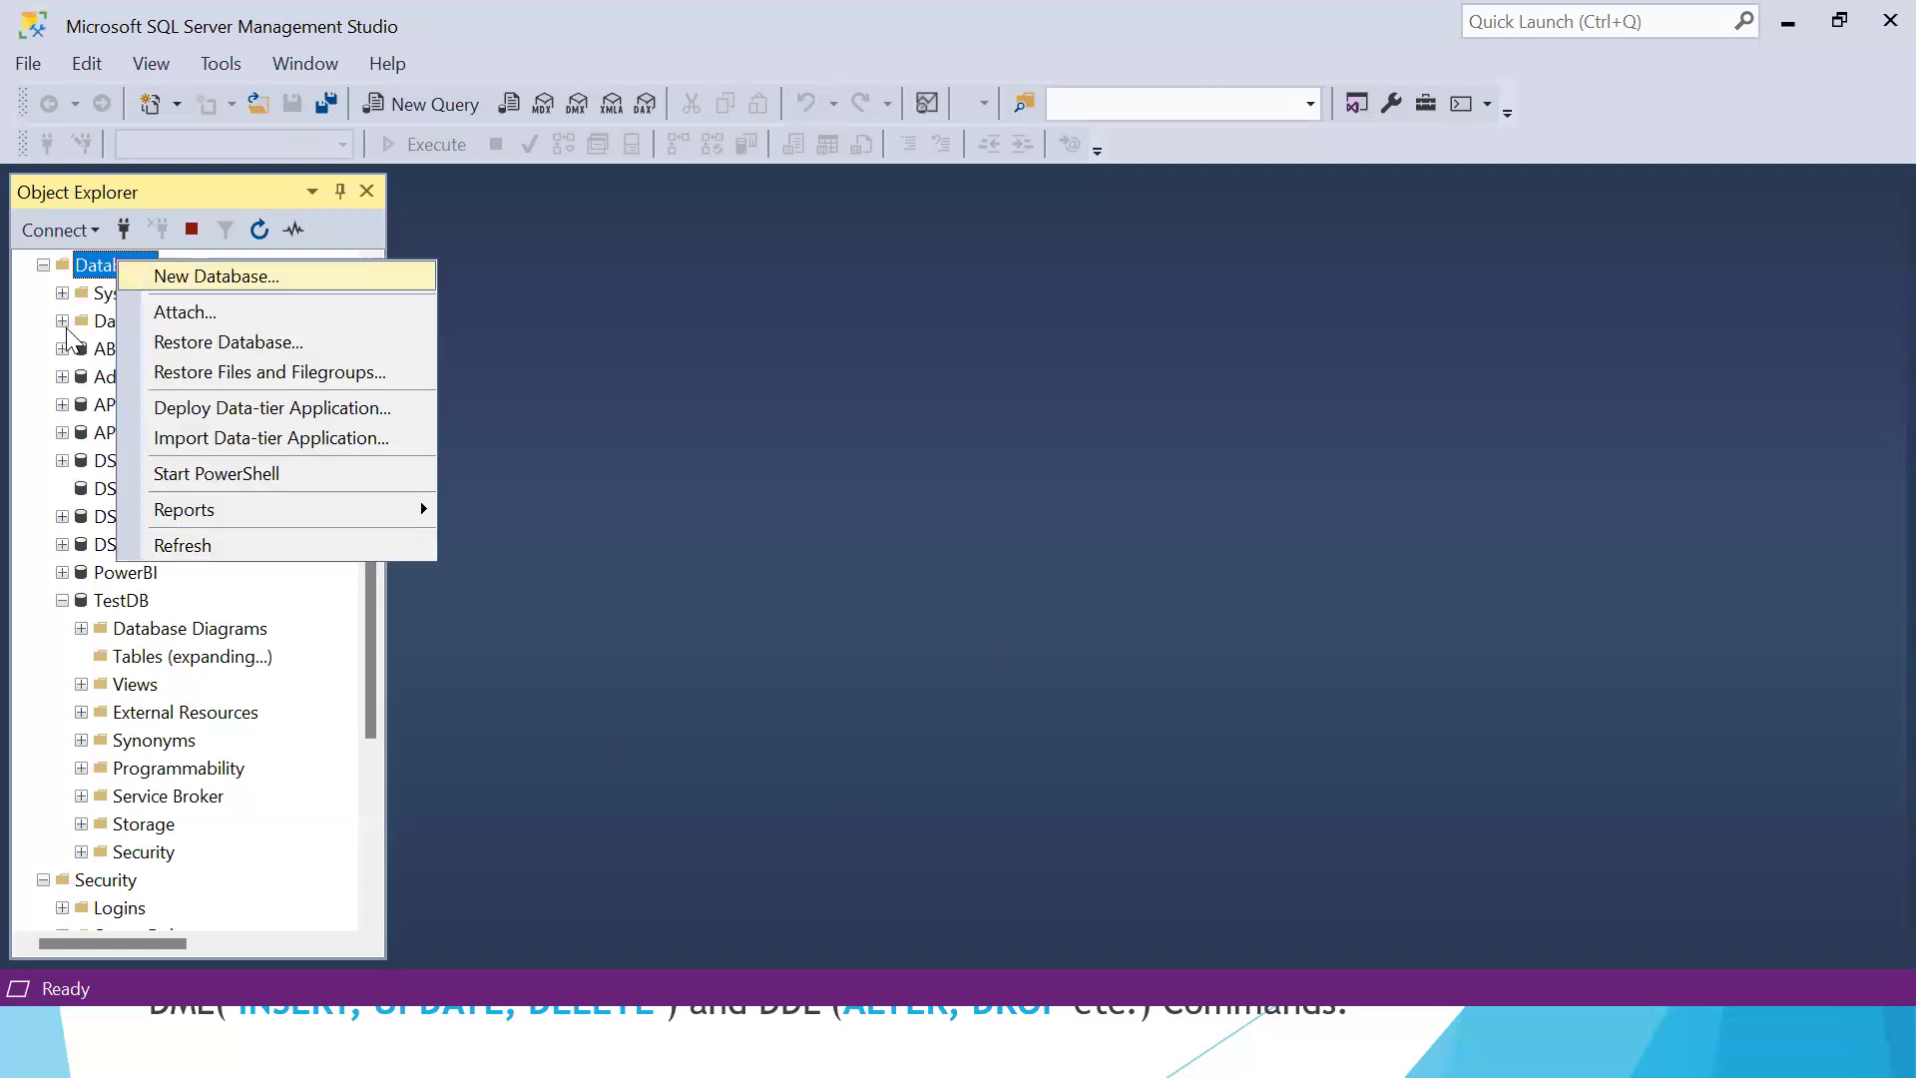
click(774, 381)
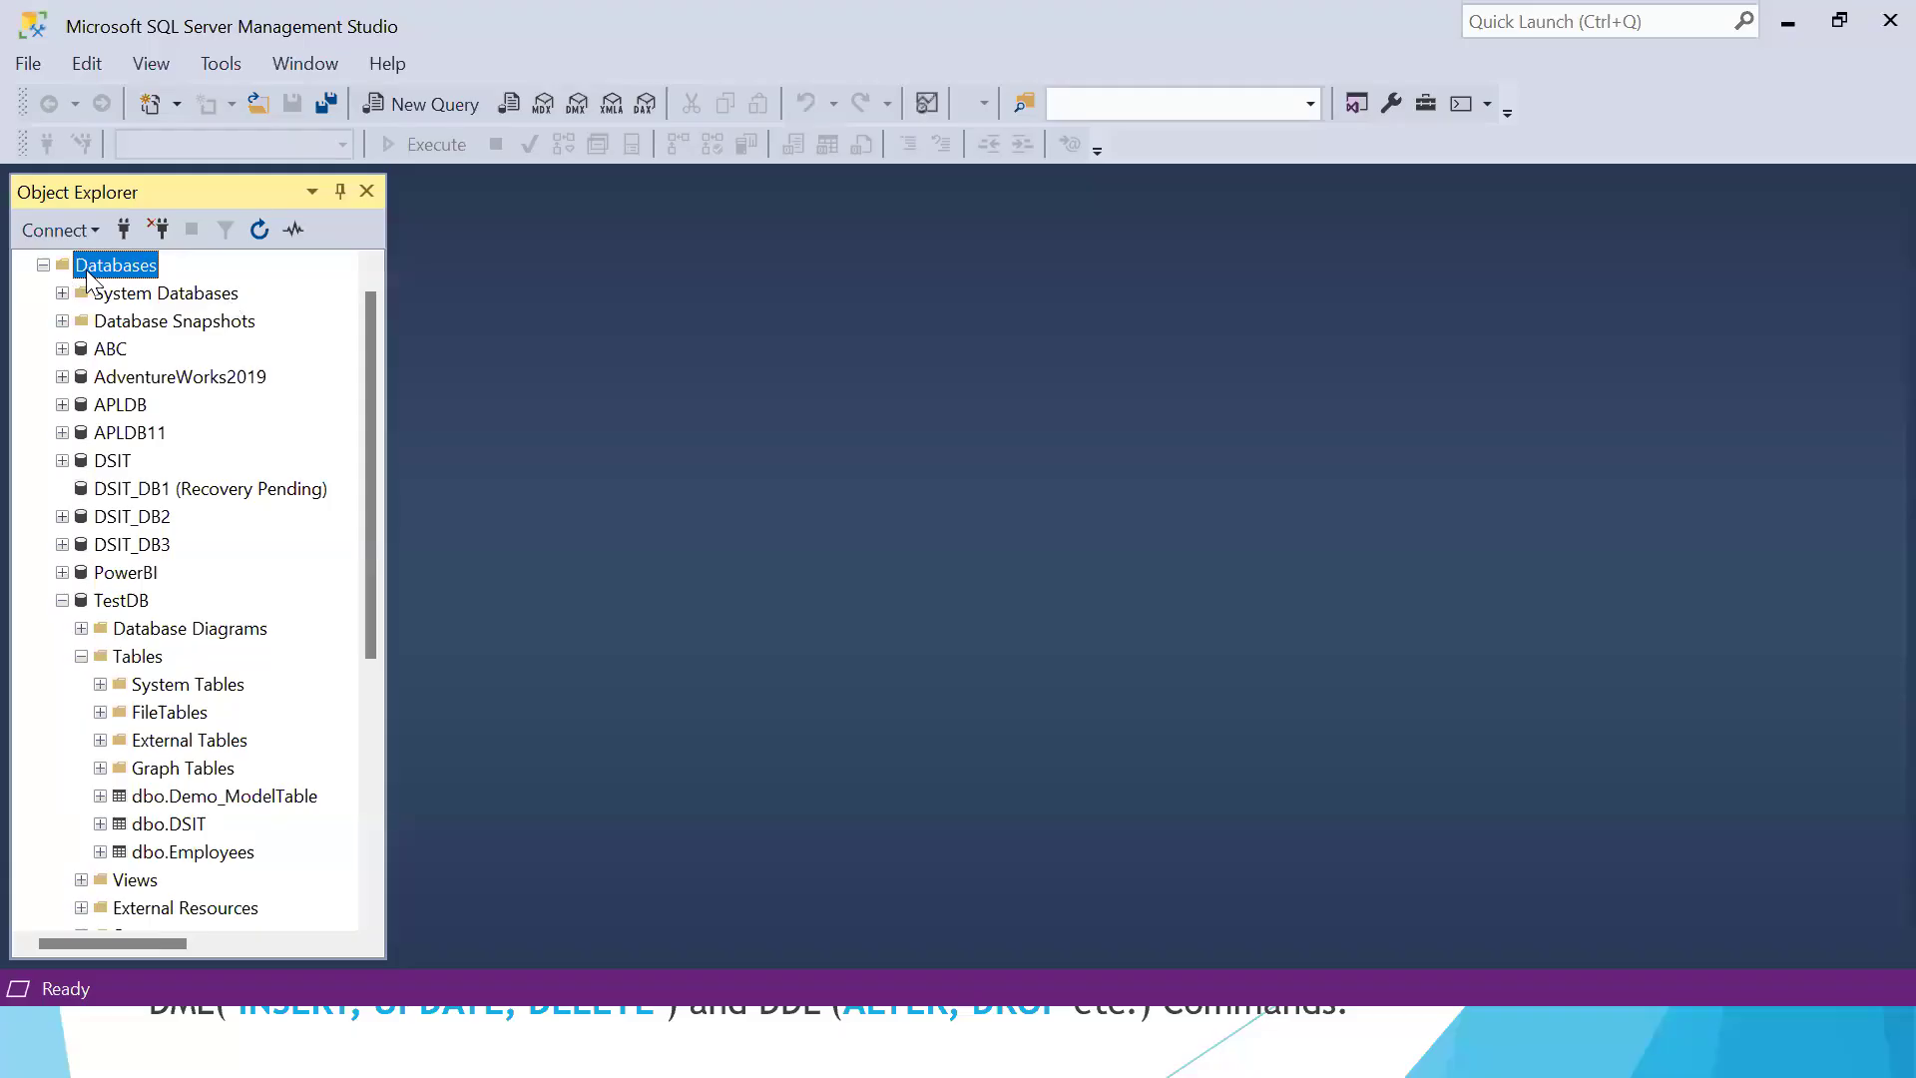
Open the settings for creating a new database under the server's Databases folder
scroll(364, 350, up, 1)
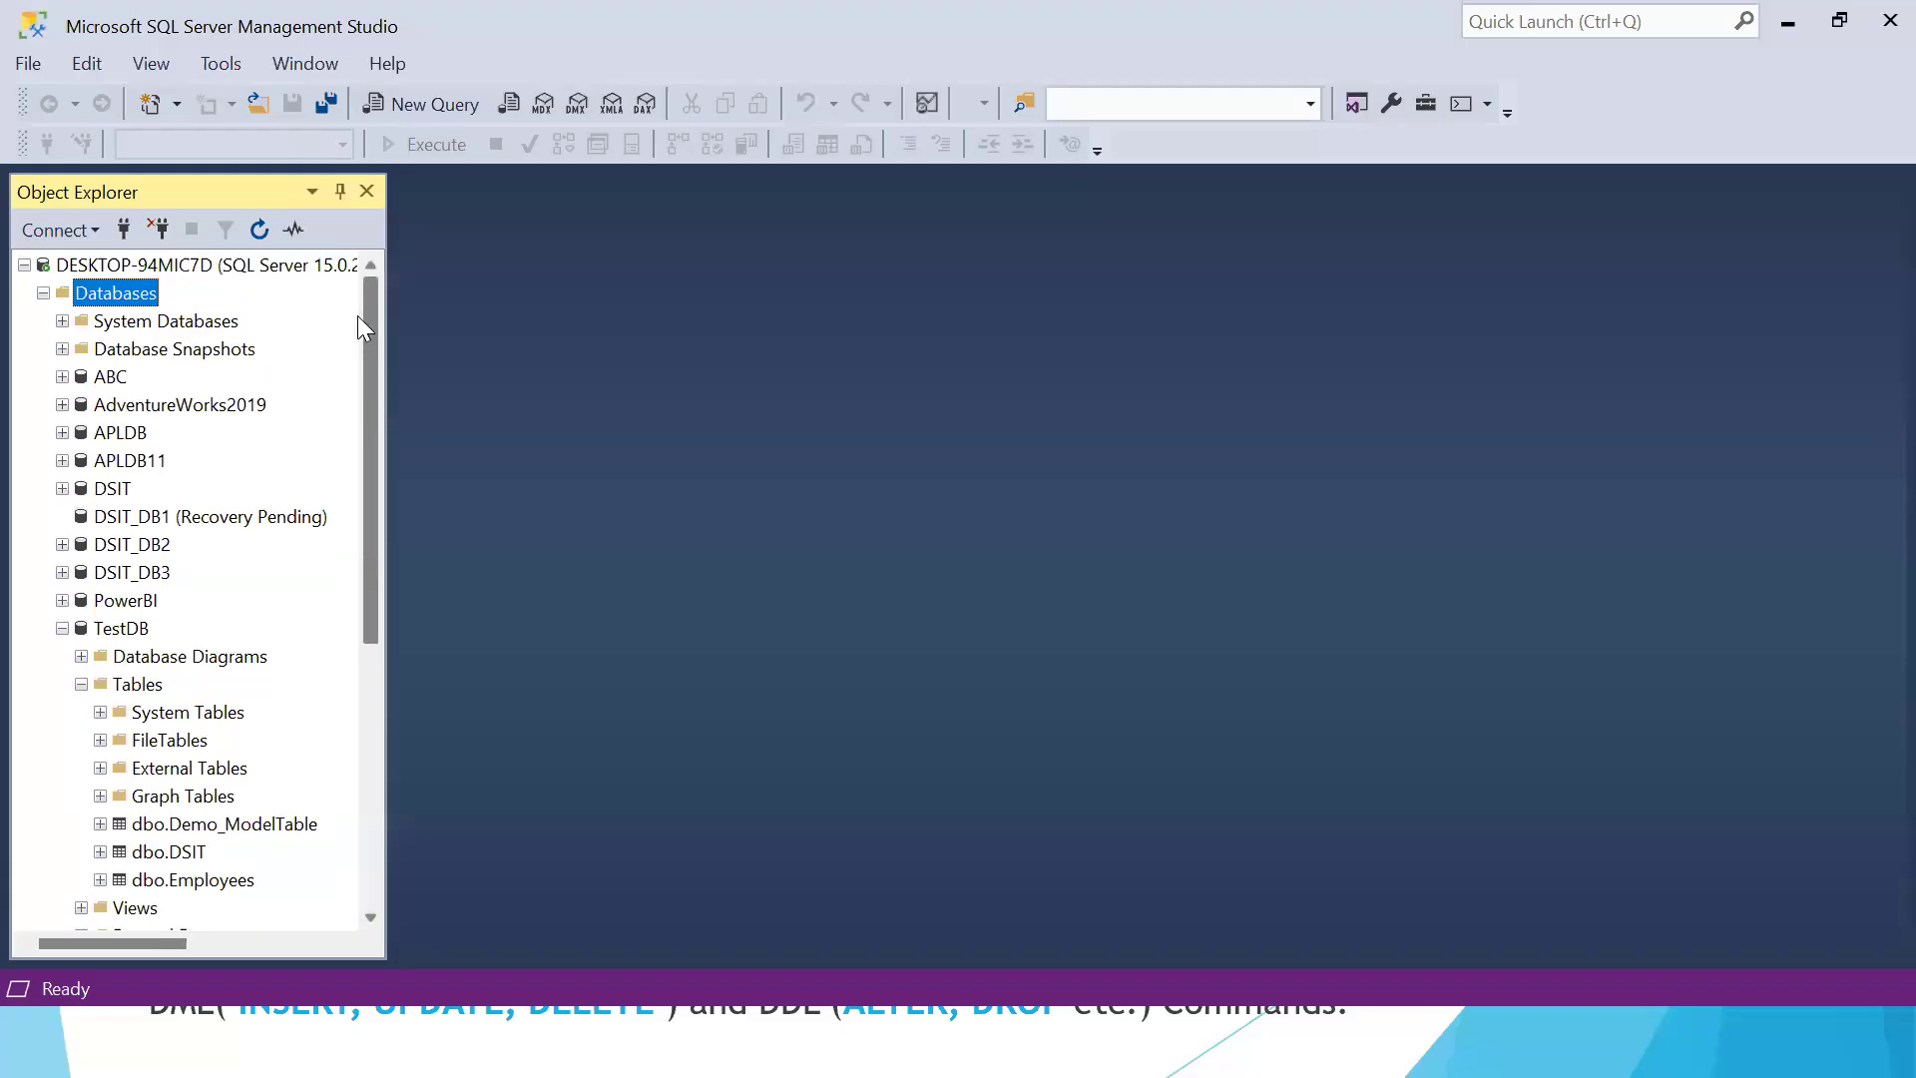
click(43, 293)
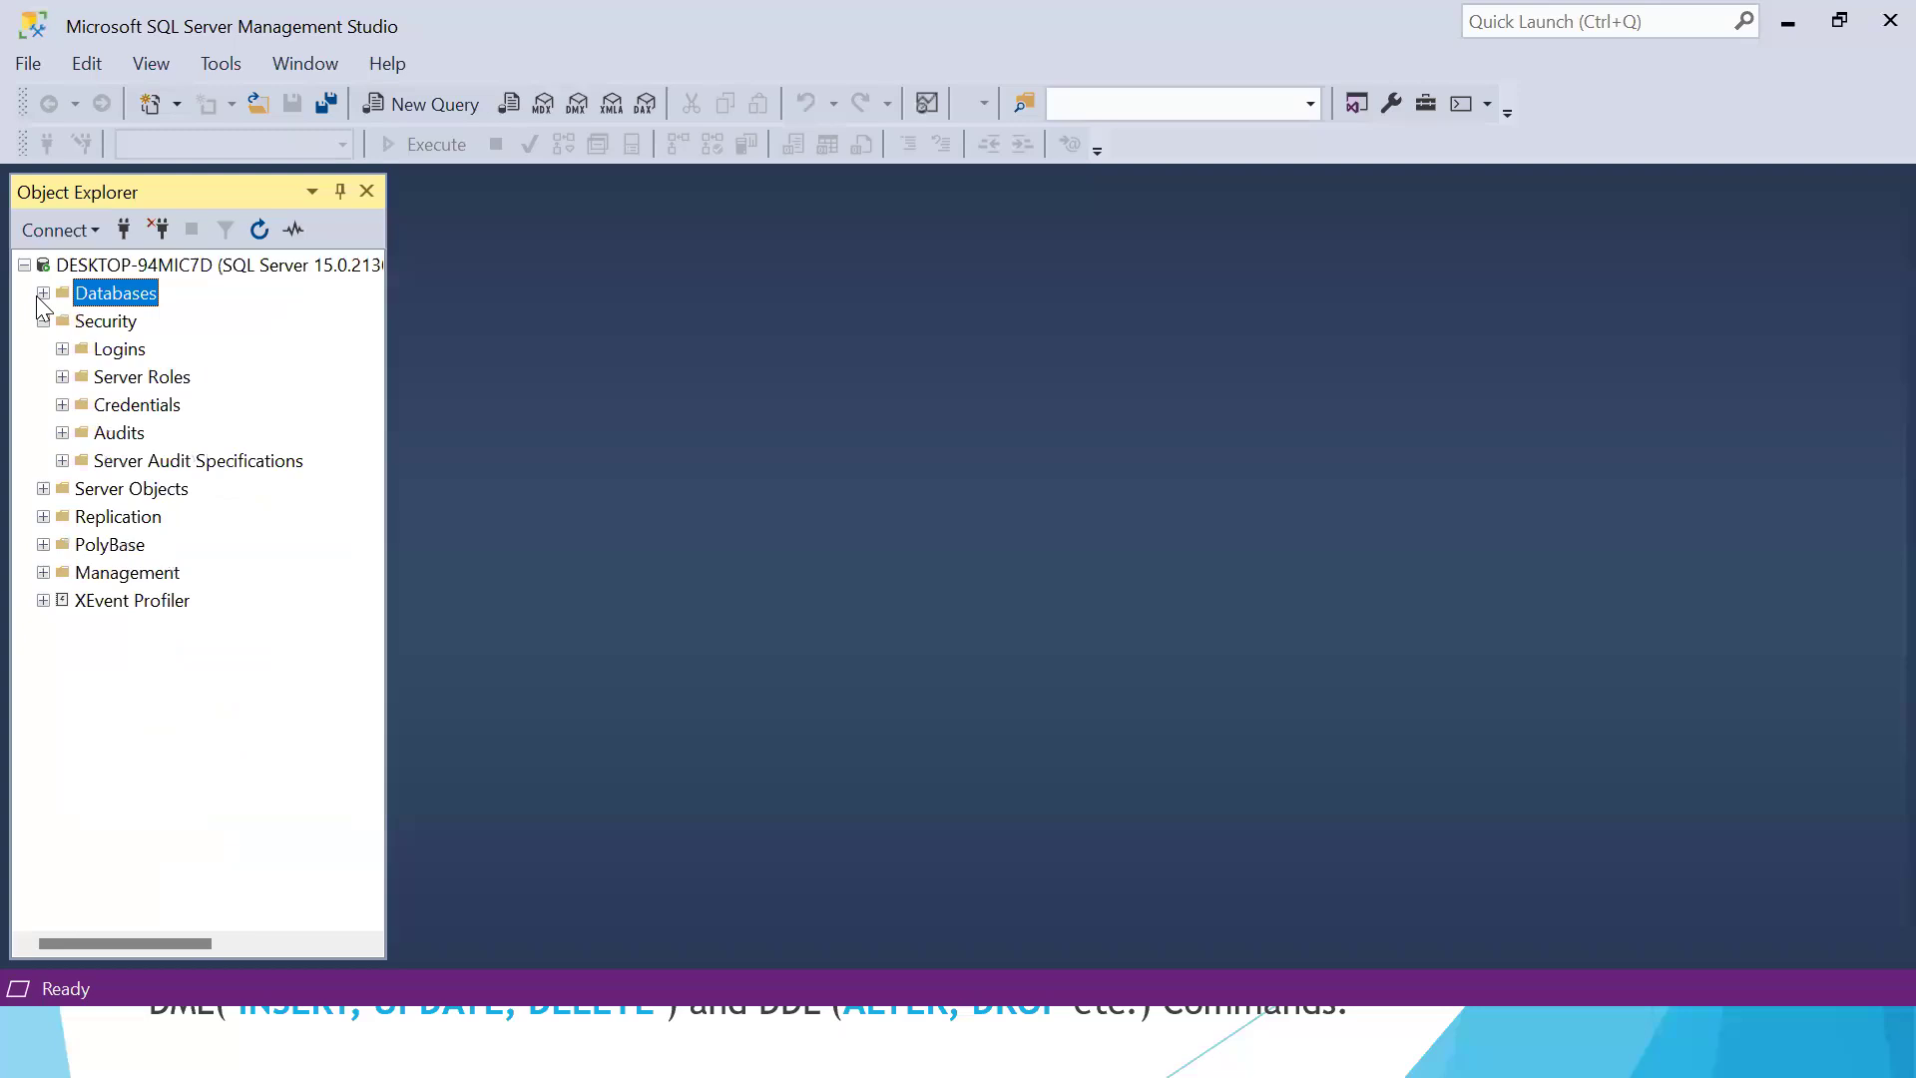
click(46, 294)
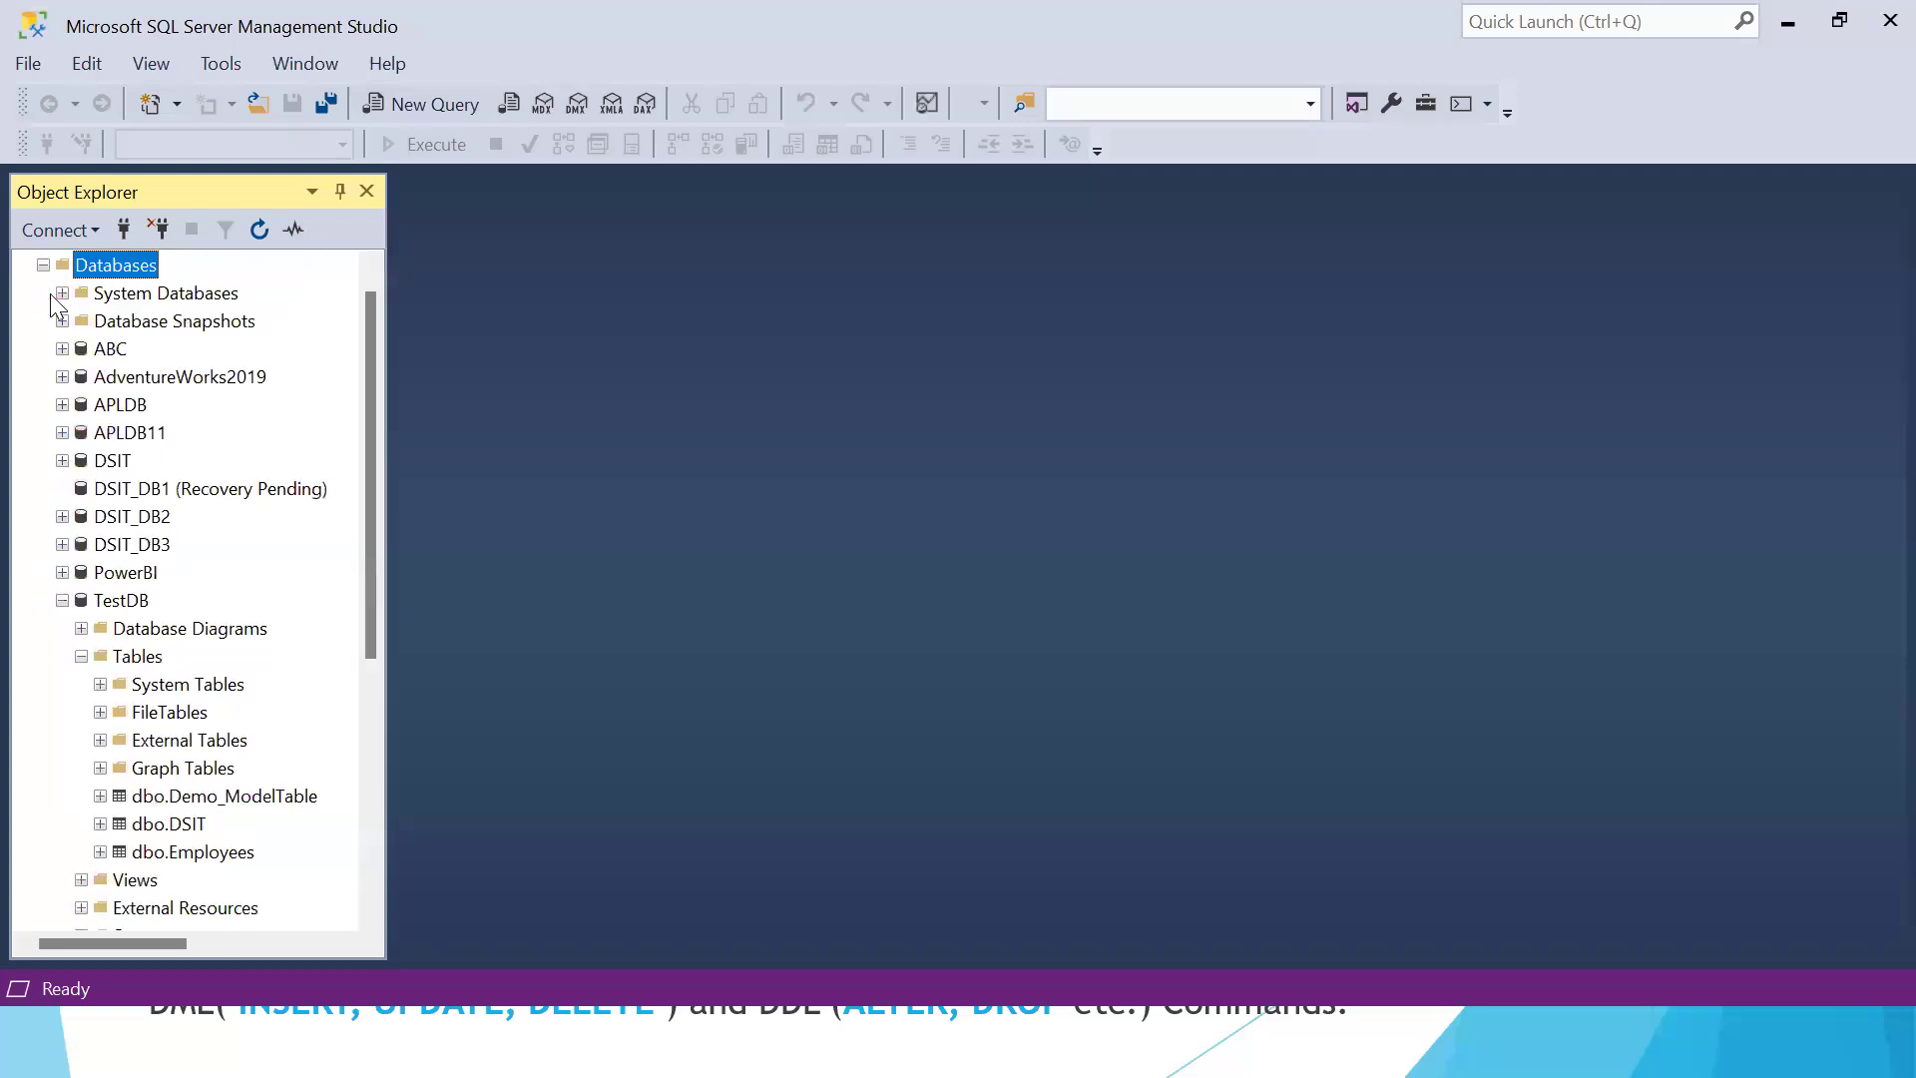
right_click(122, 263)
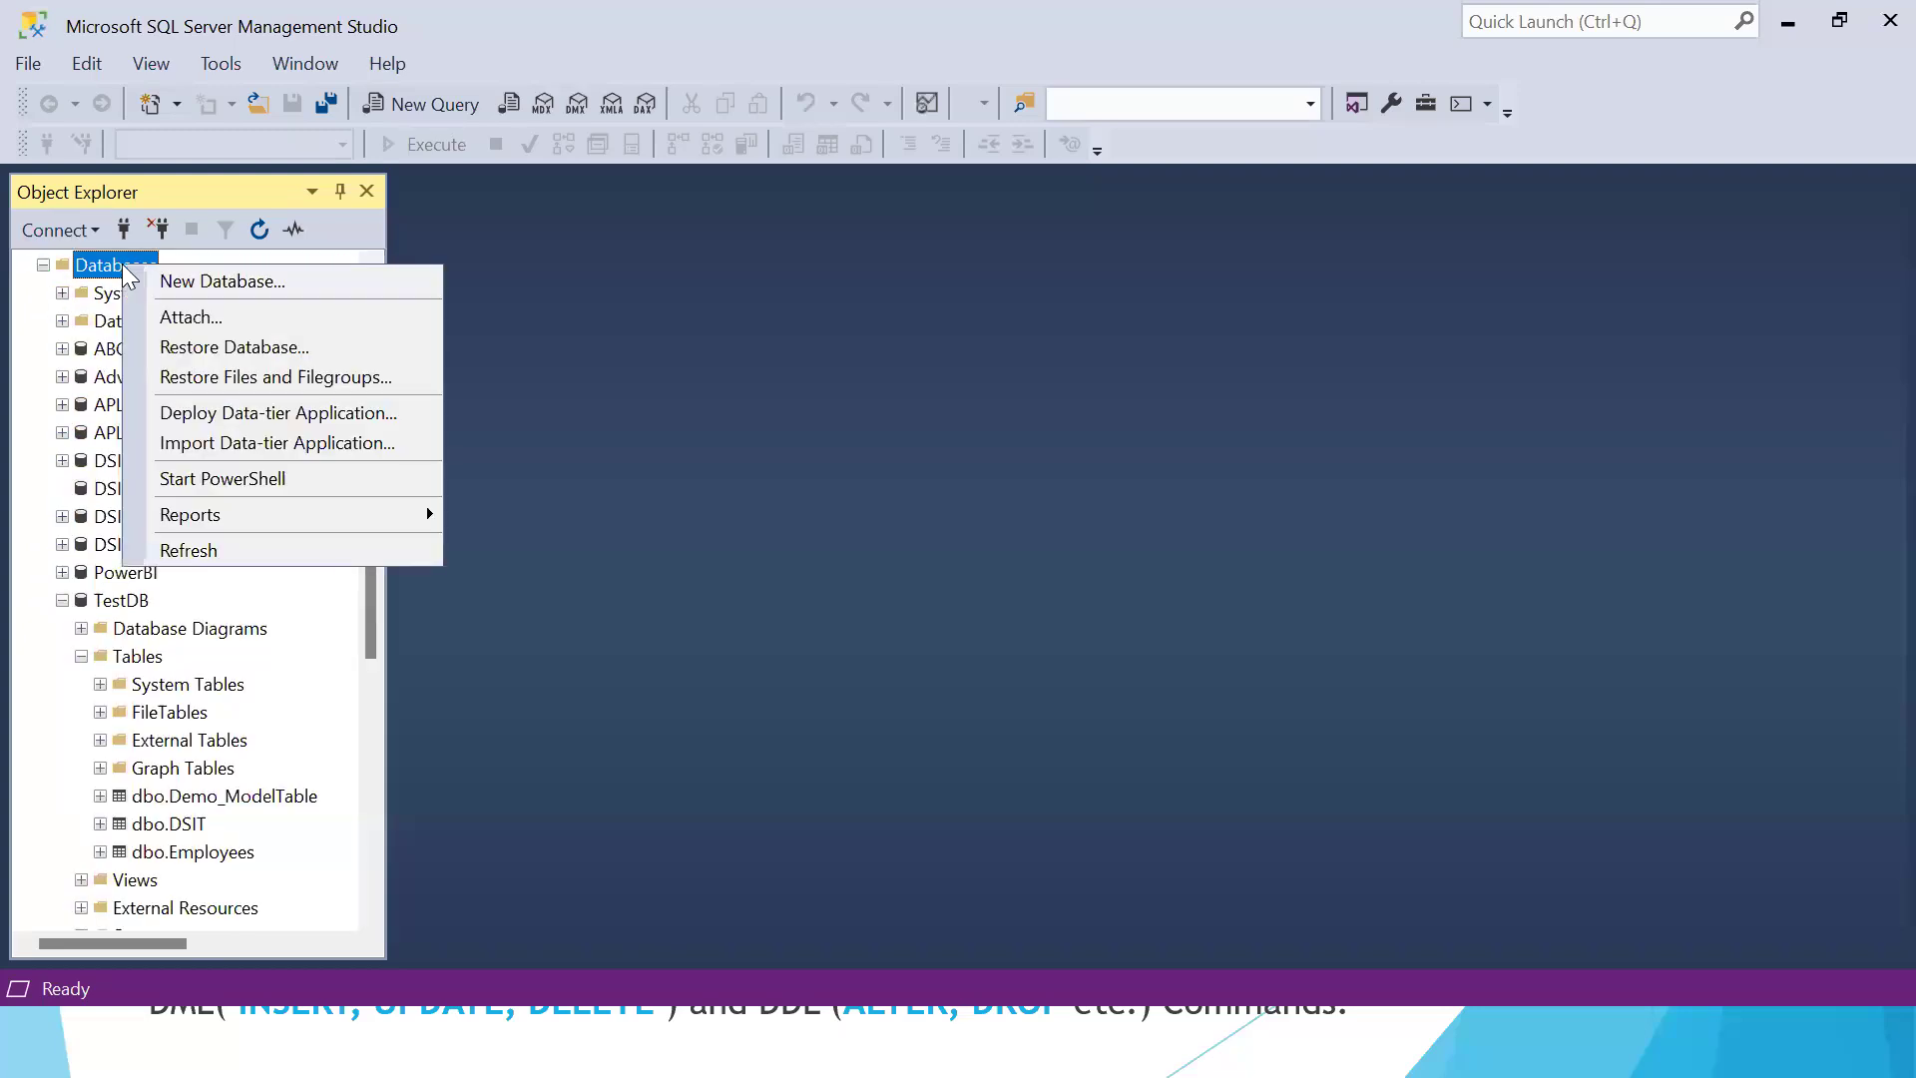
click(235, 279)
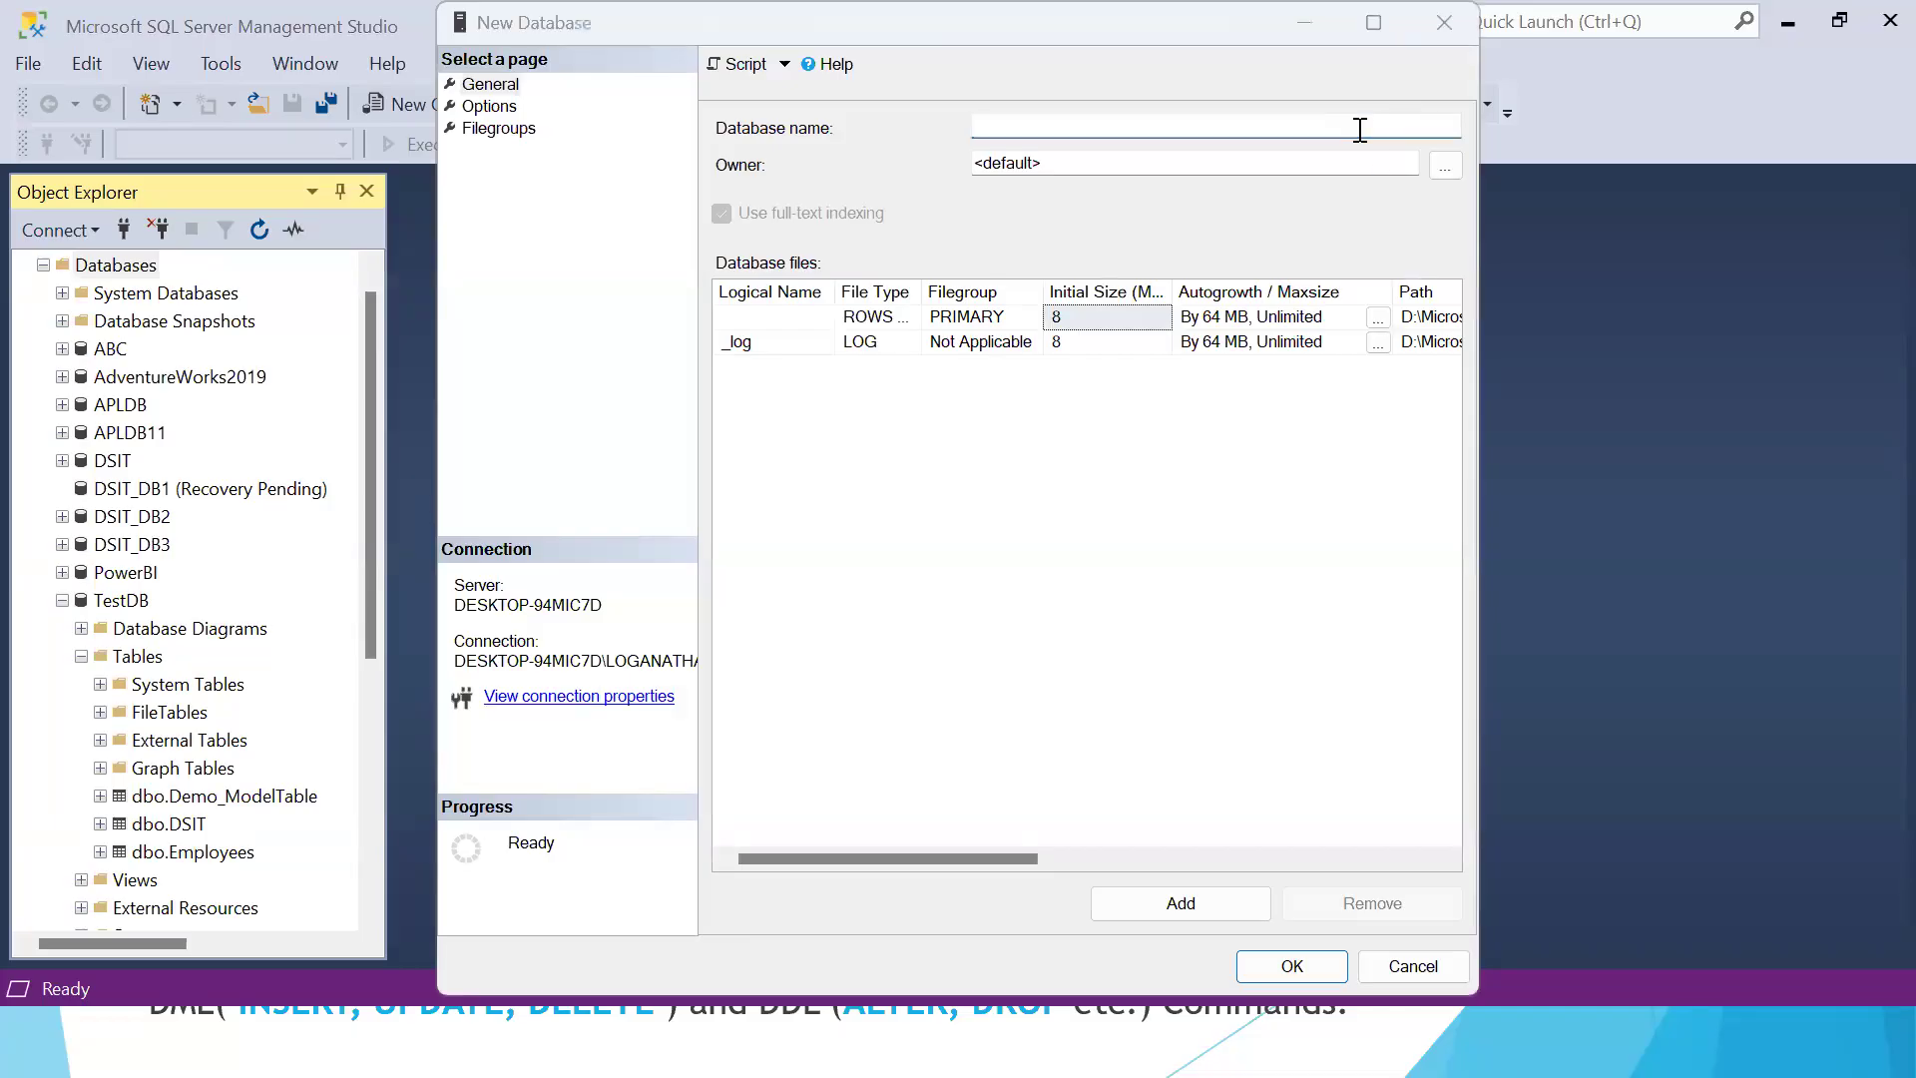
Name the new database DataScience
click(1086, 130)
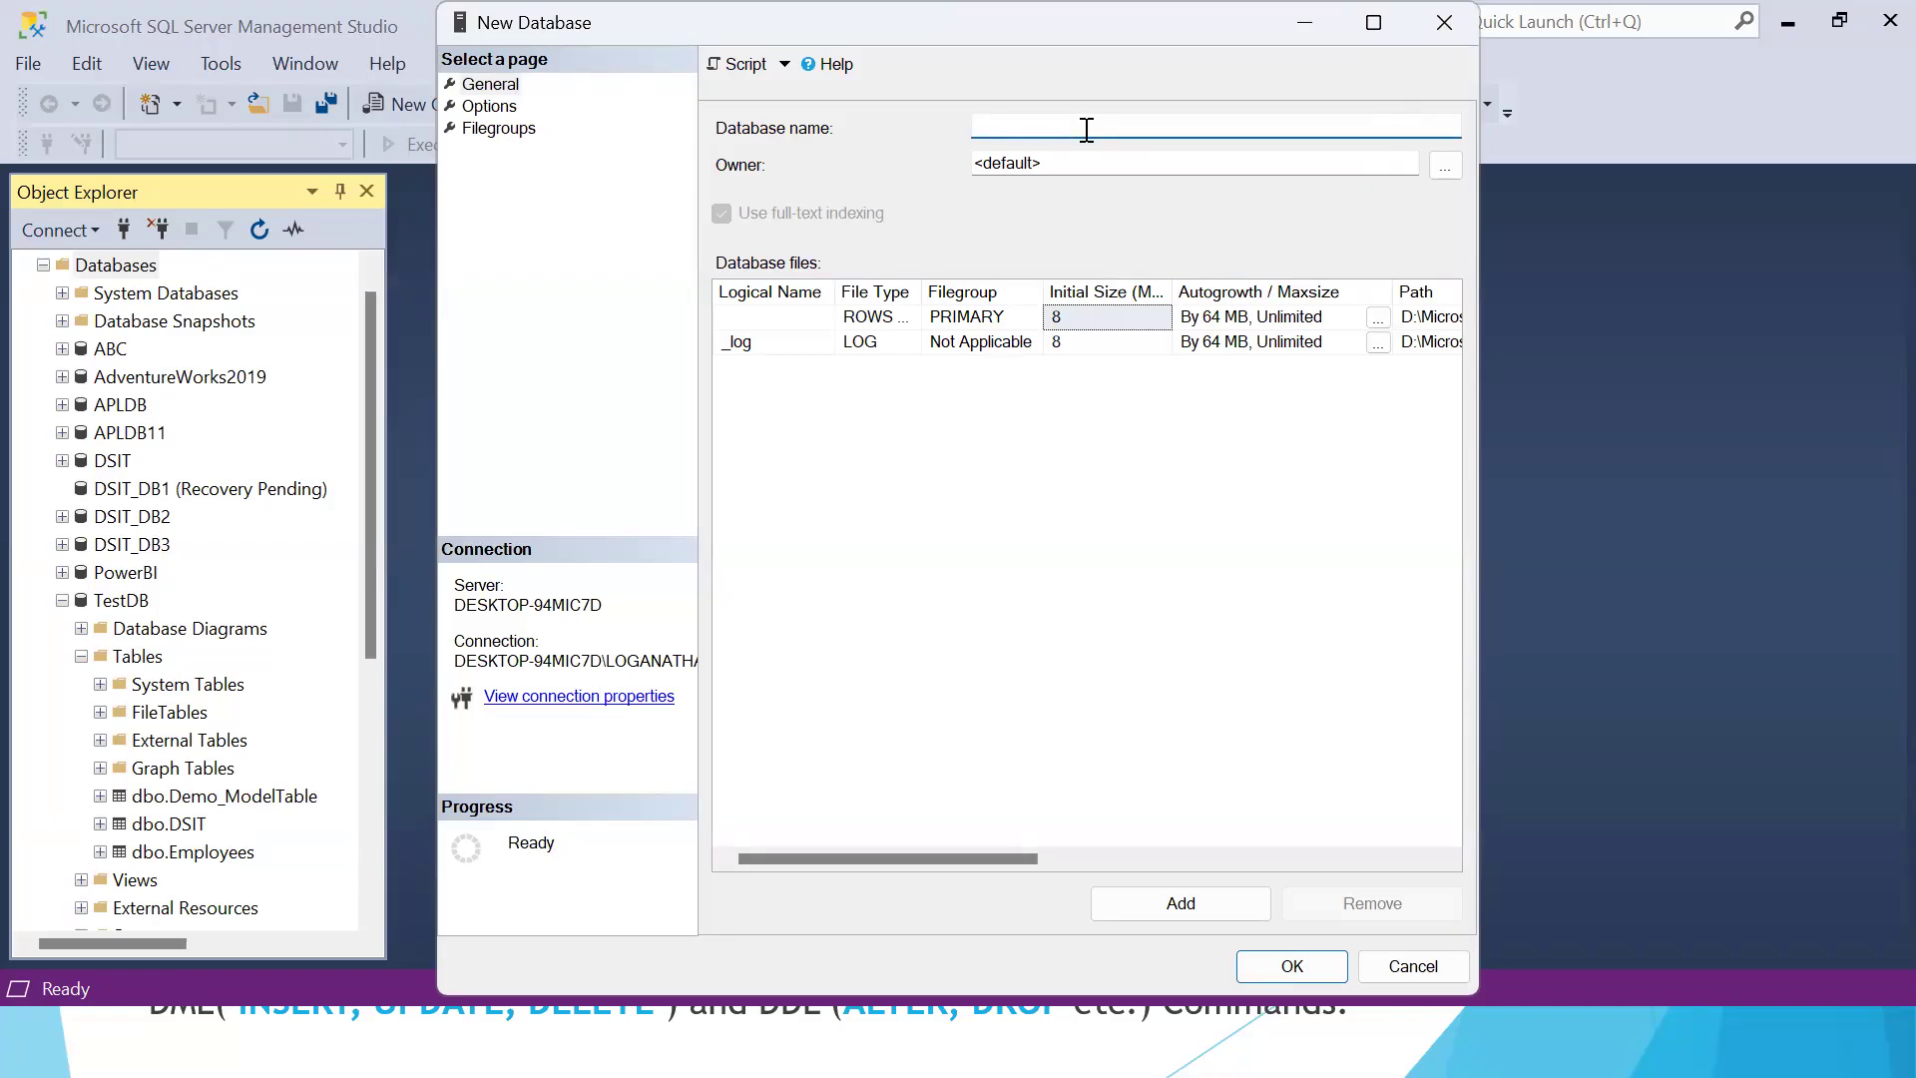
text(DataSsc)
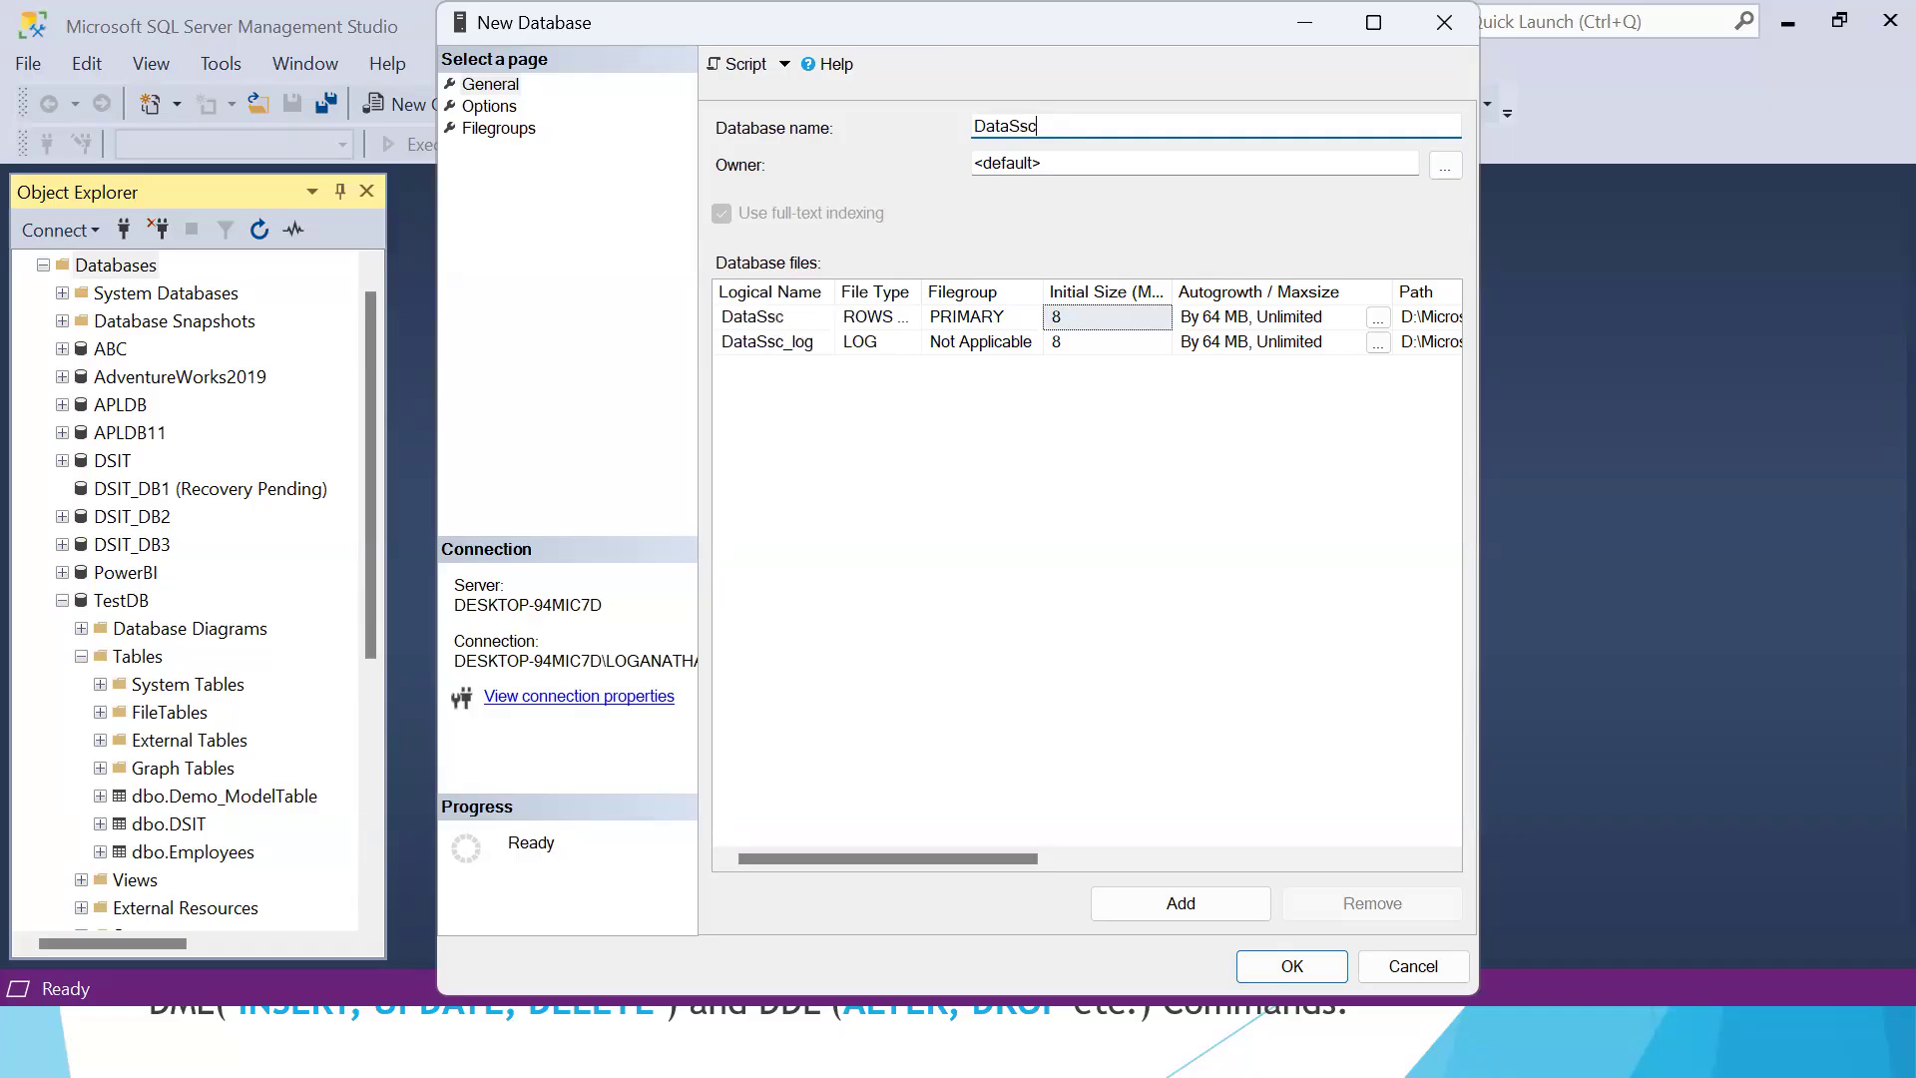
key(BackSpace)
key(BackSpace)
text(cience)
Set the storage path of the DataScience rows data file to E:\
drag(898, 858, 1125, 856)
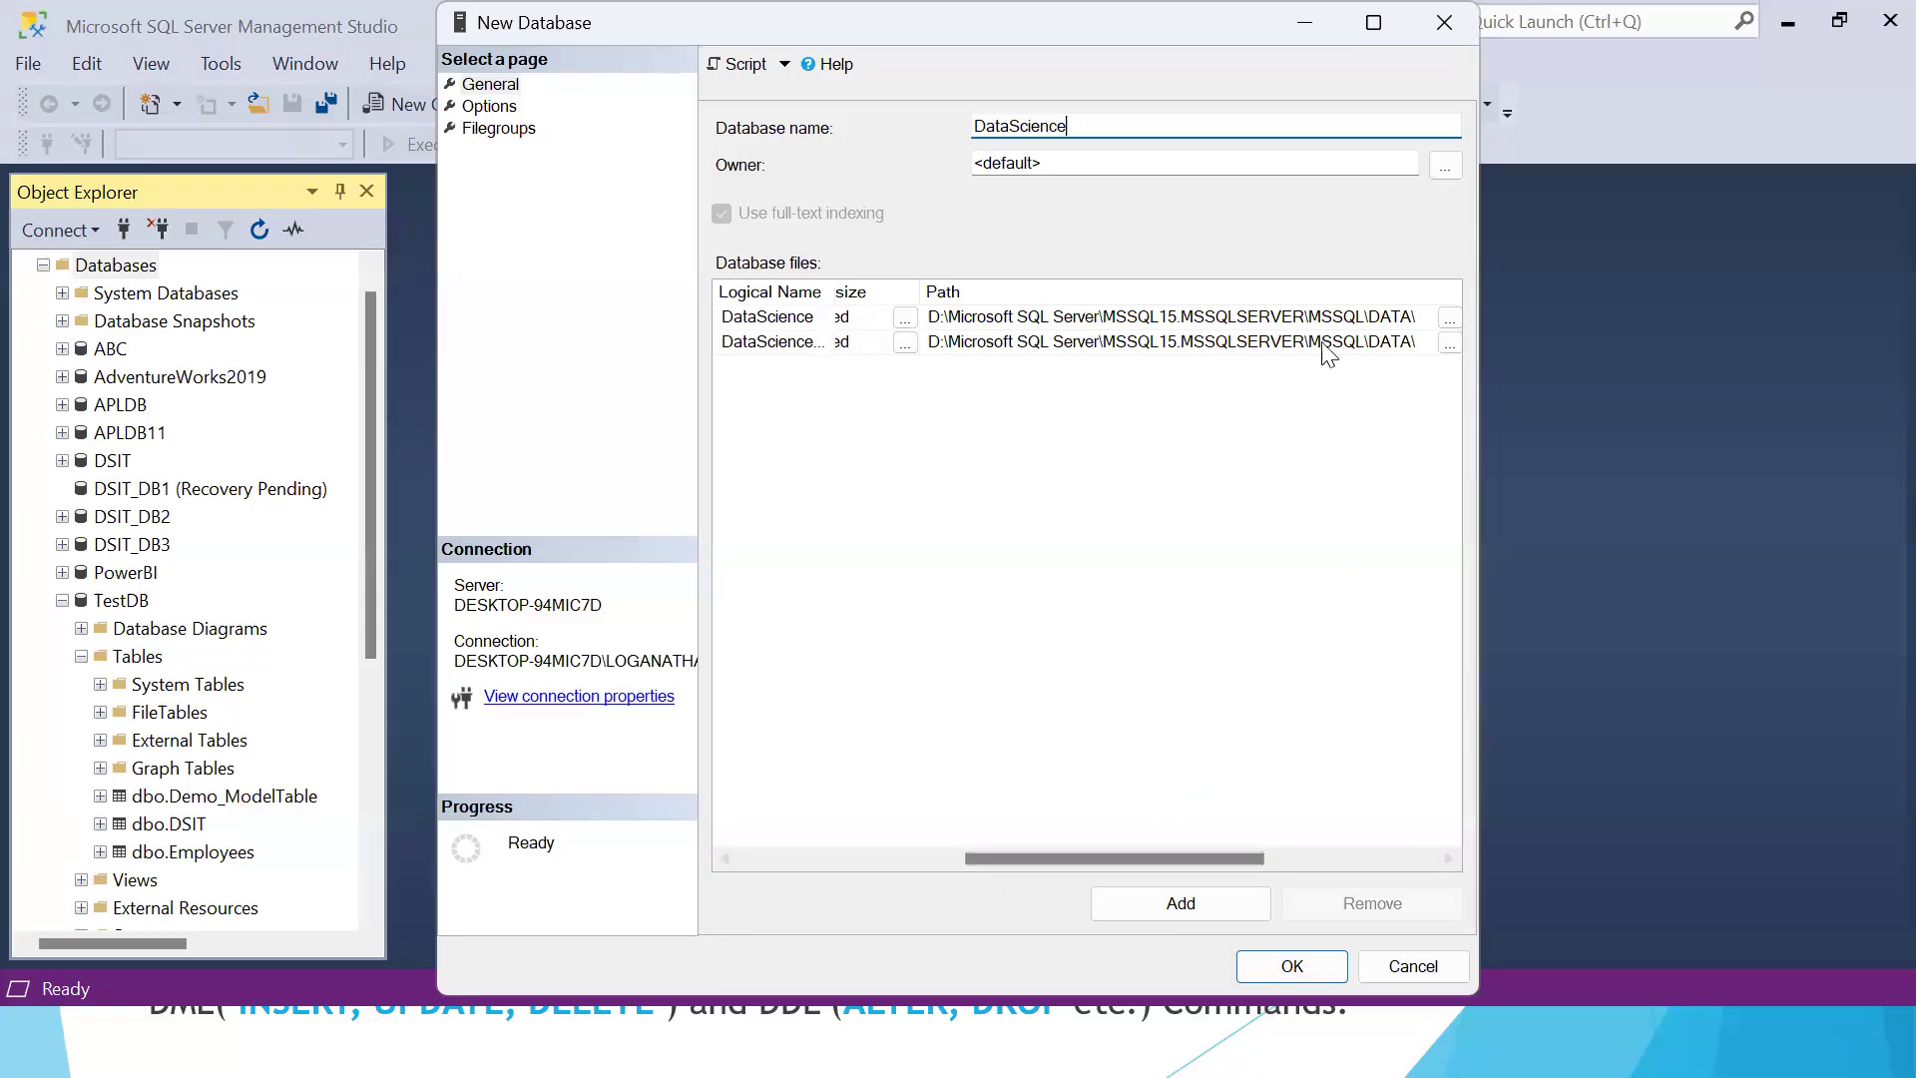
click(1317, 864)
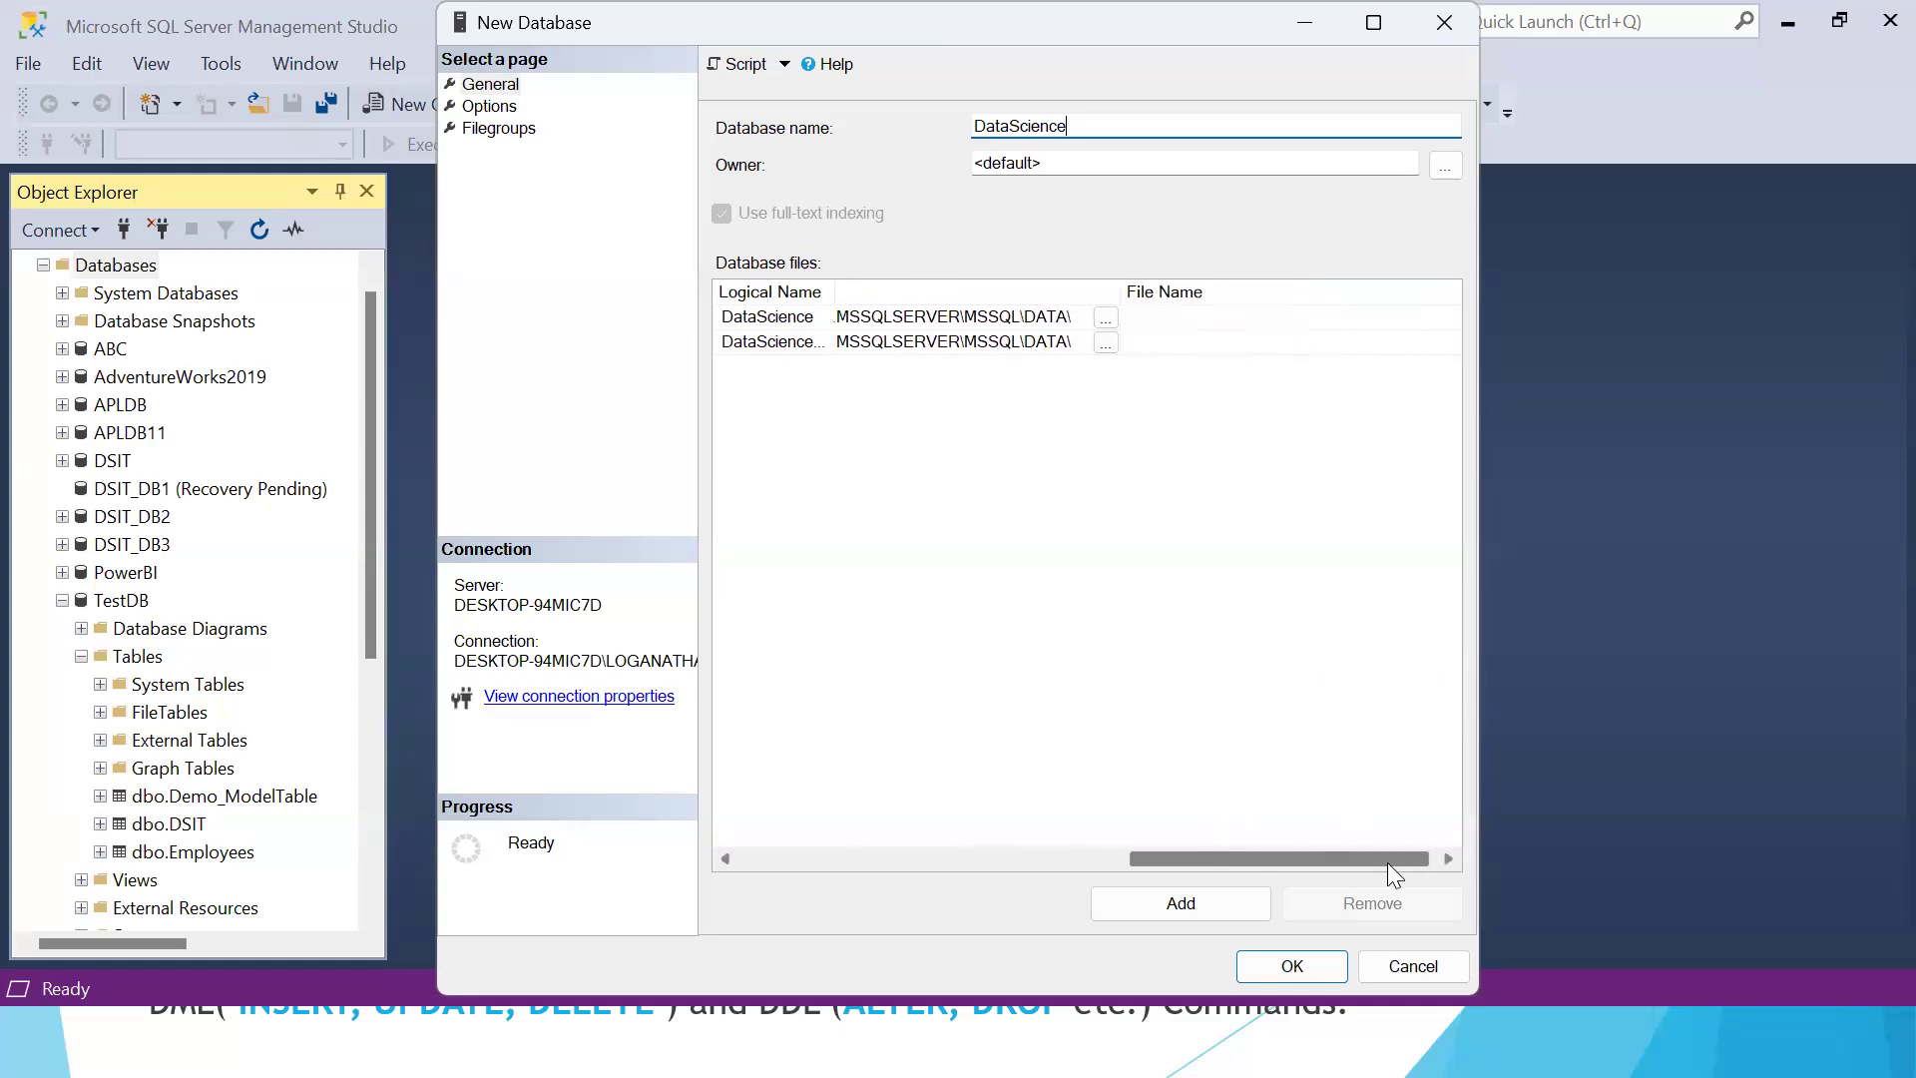
click(1106, 318)
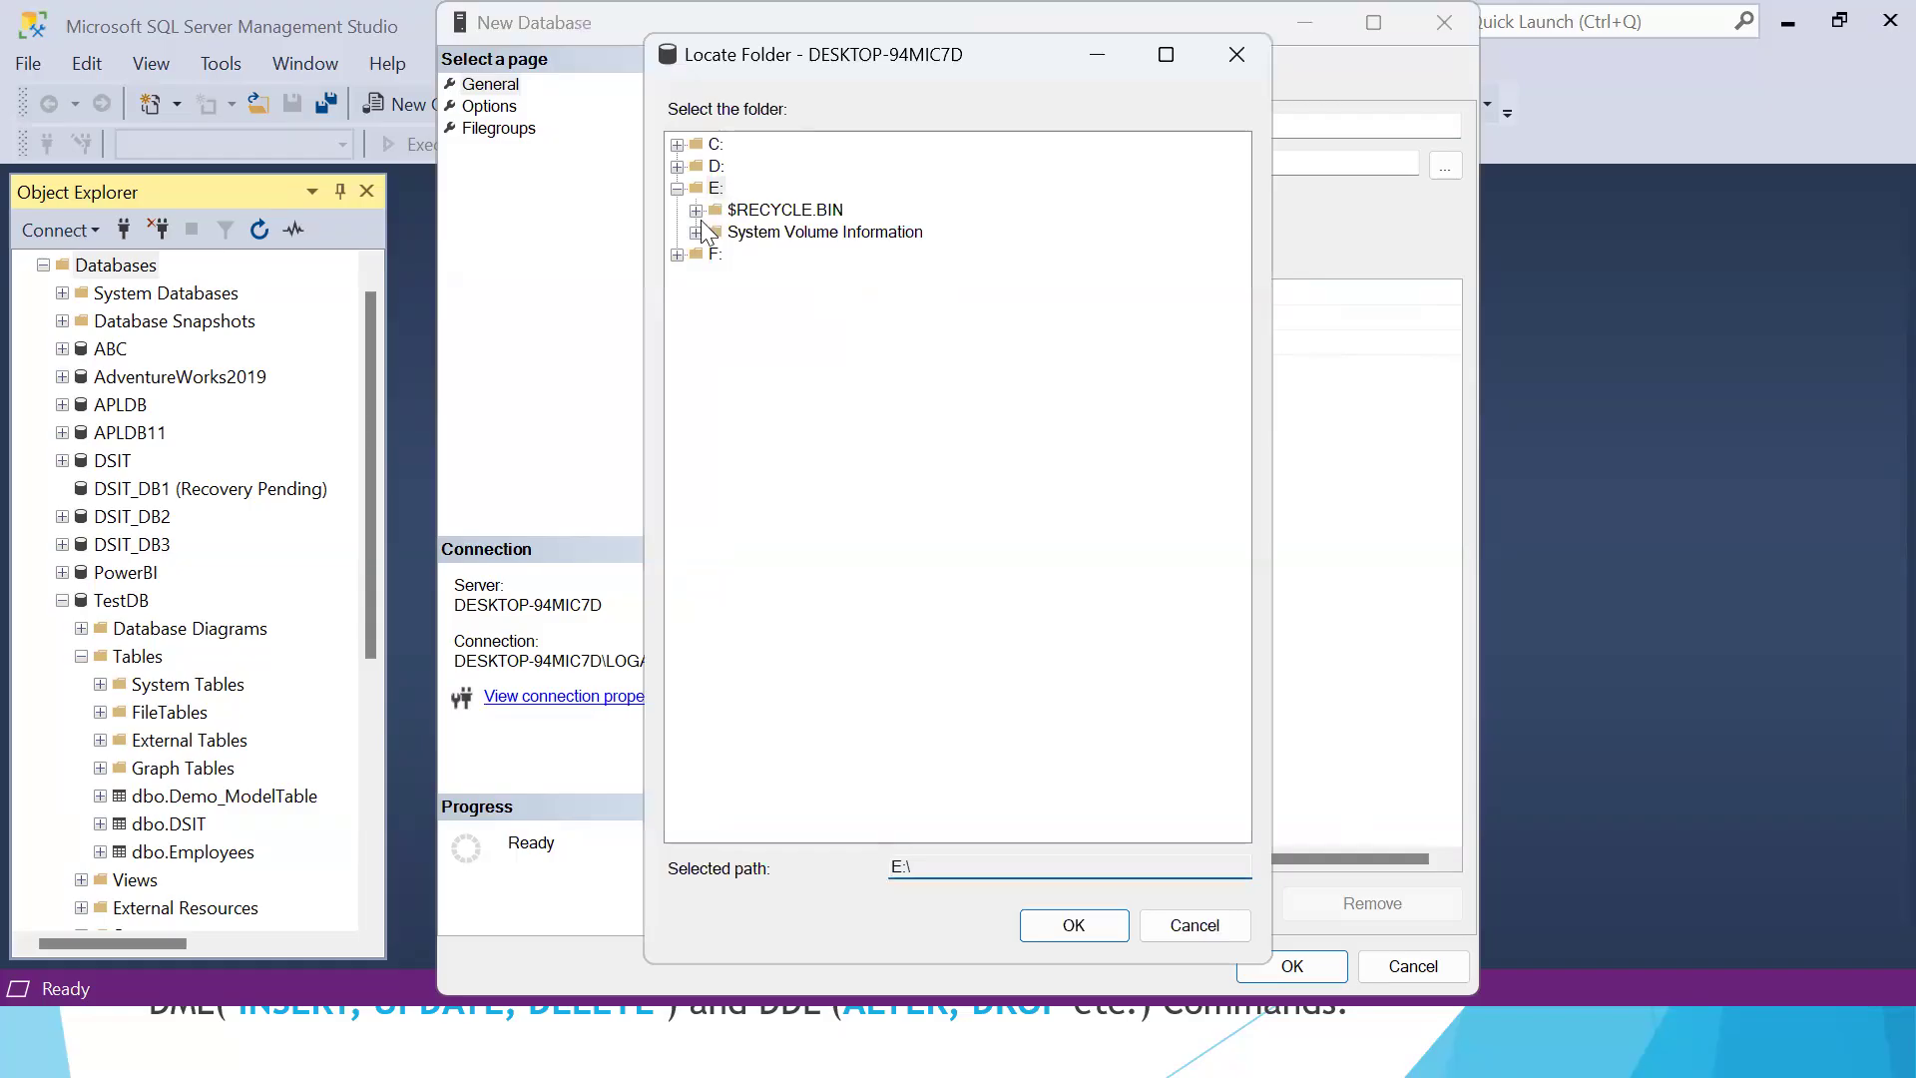
click(715, 189)
click(1076, 928)
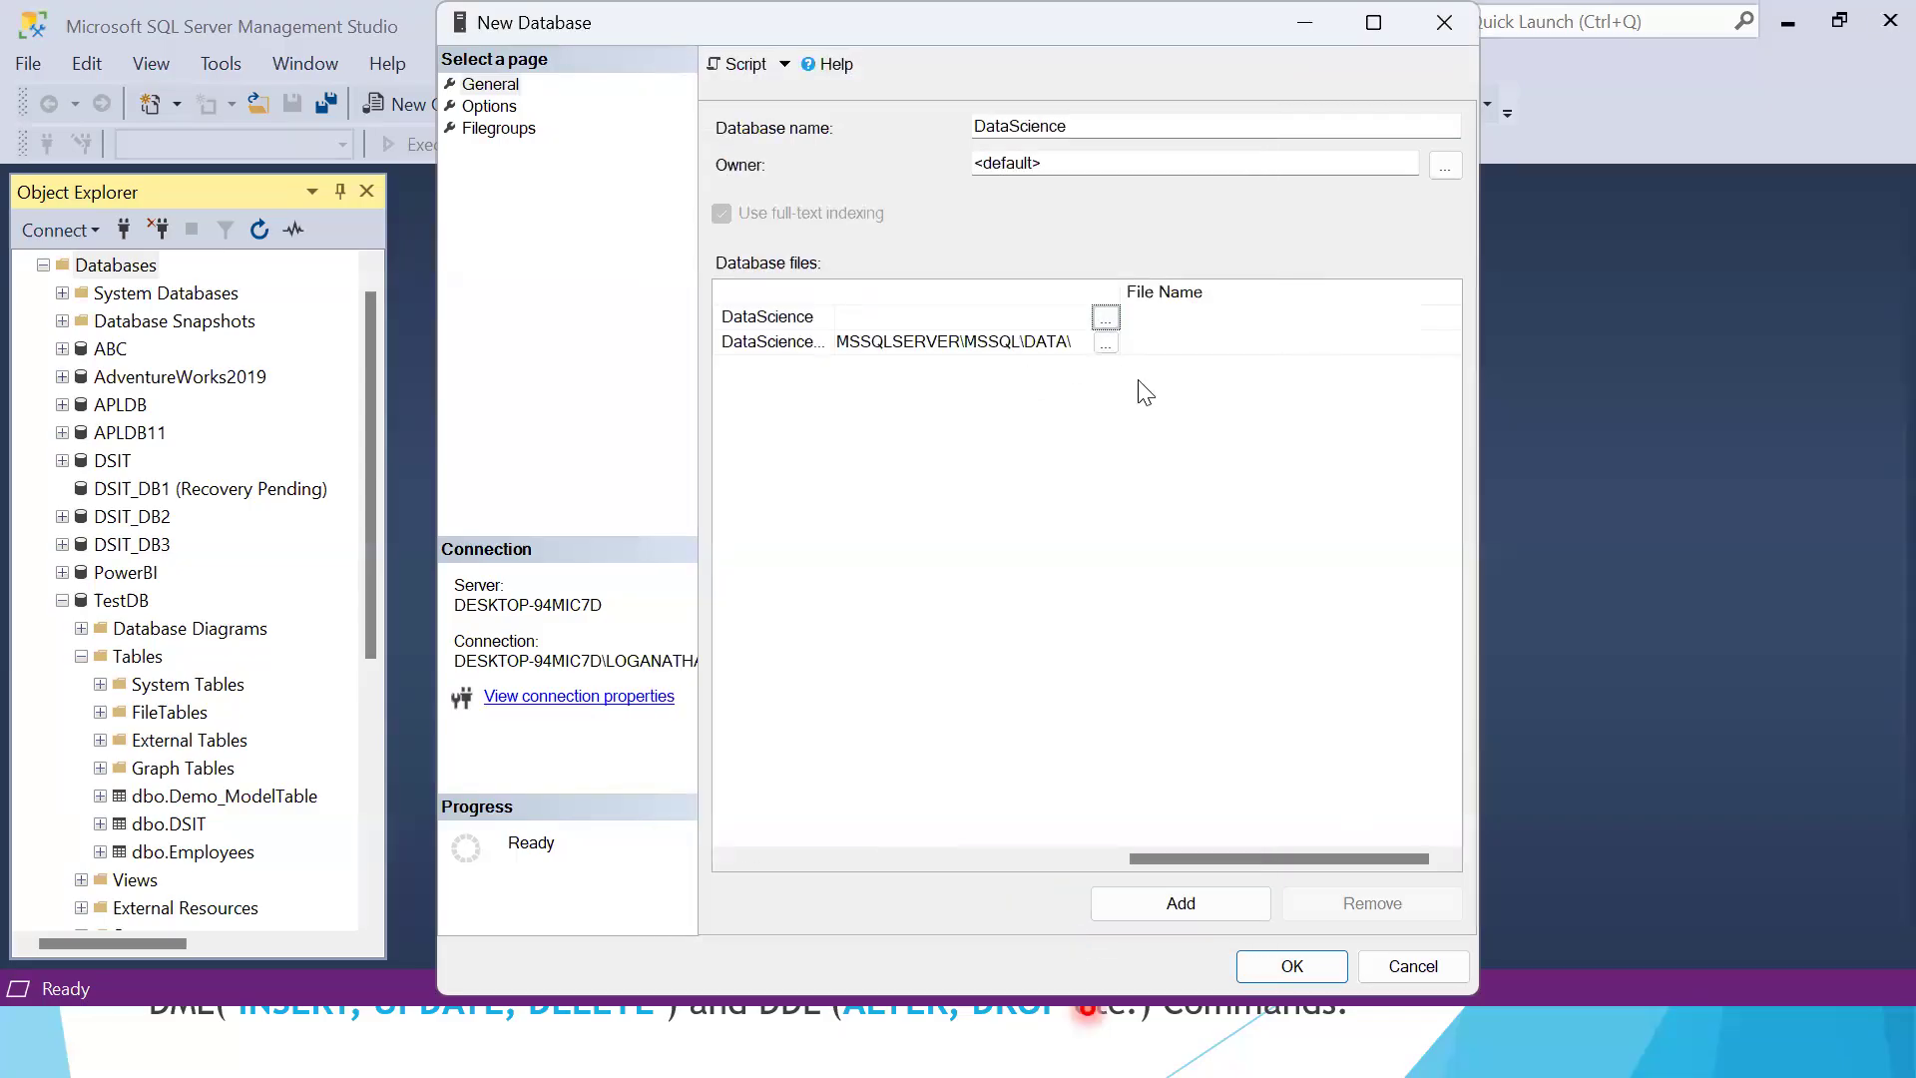
Set the storage path of the DataScience log file to E:\ and review the database file settings
click(1104, 343)
click(714, 192)
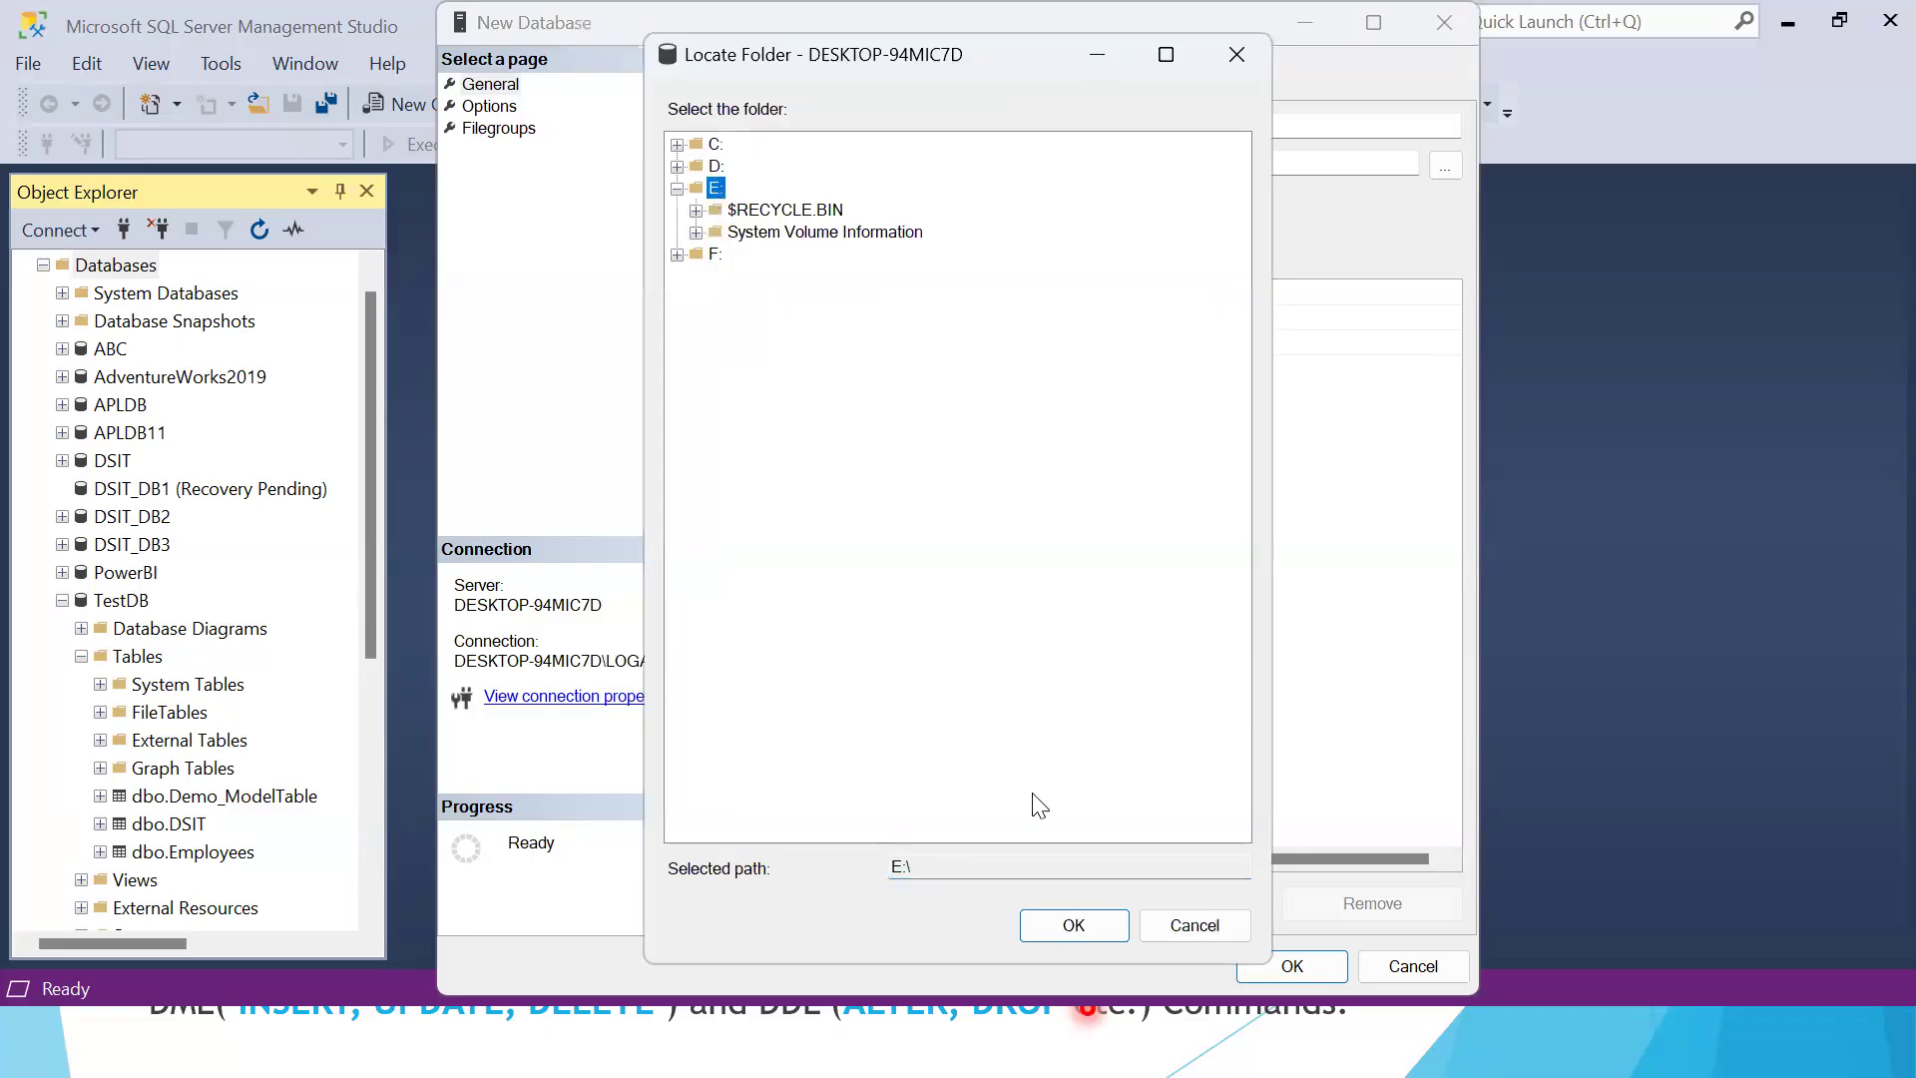
click(1090, 920)
drag(1267, 854, 964, 860)
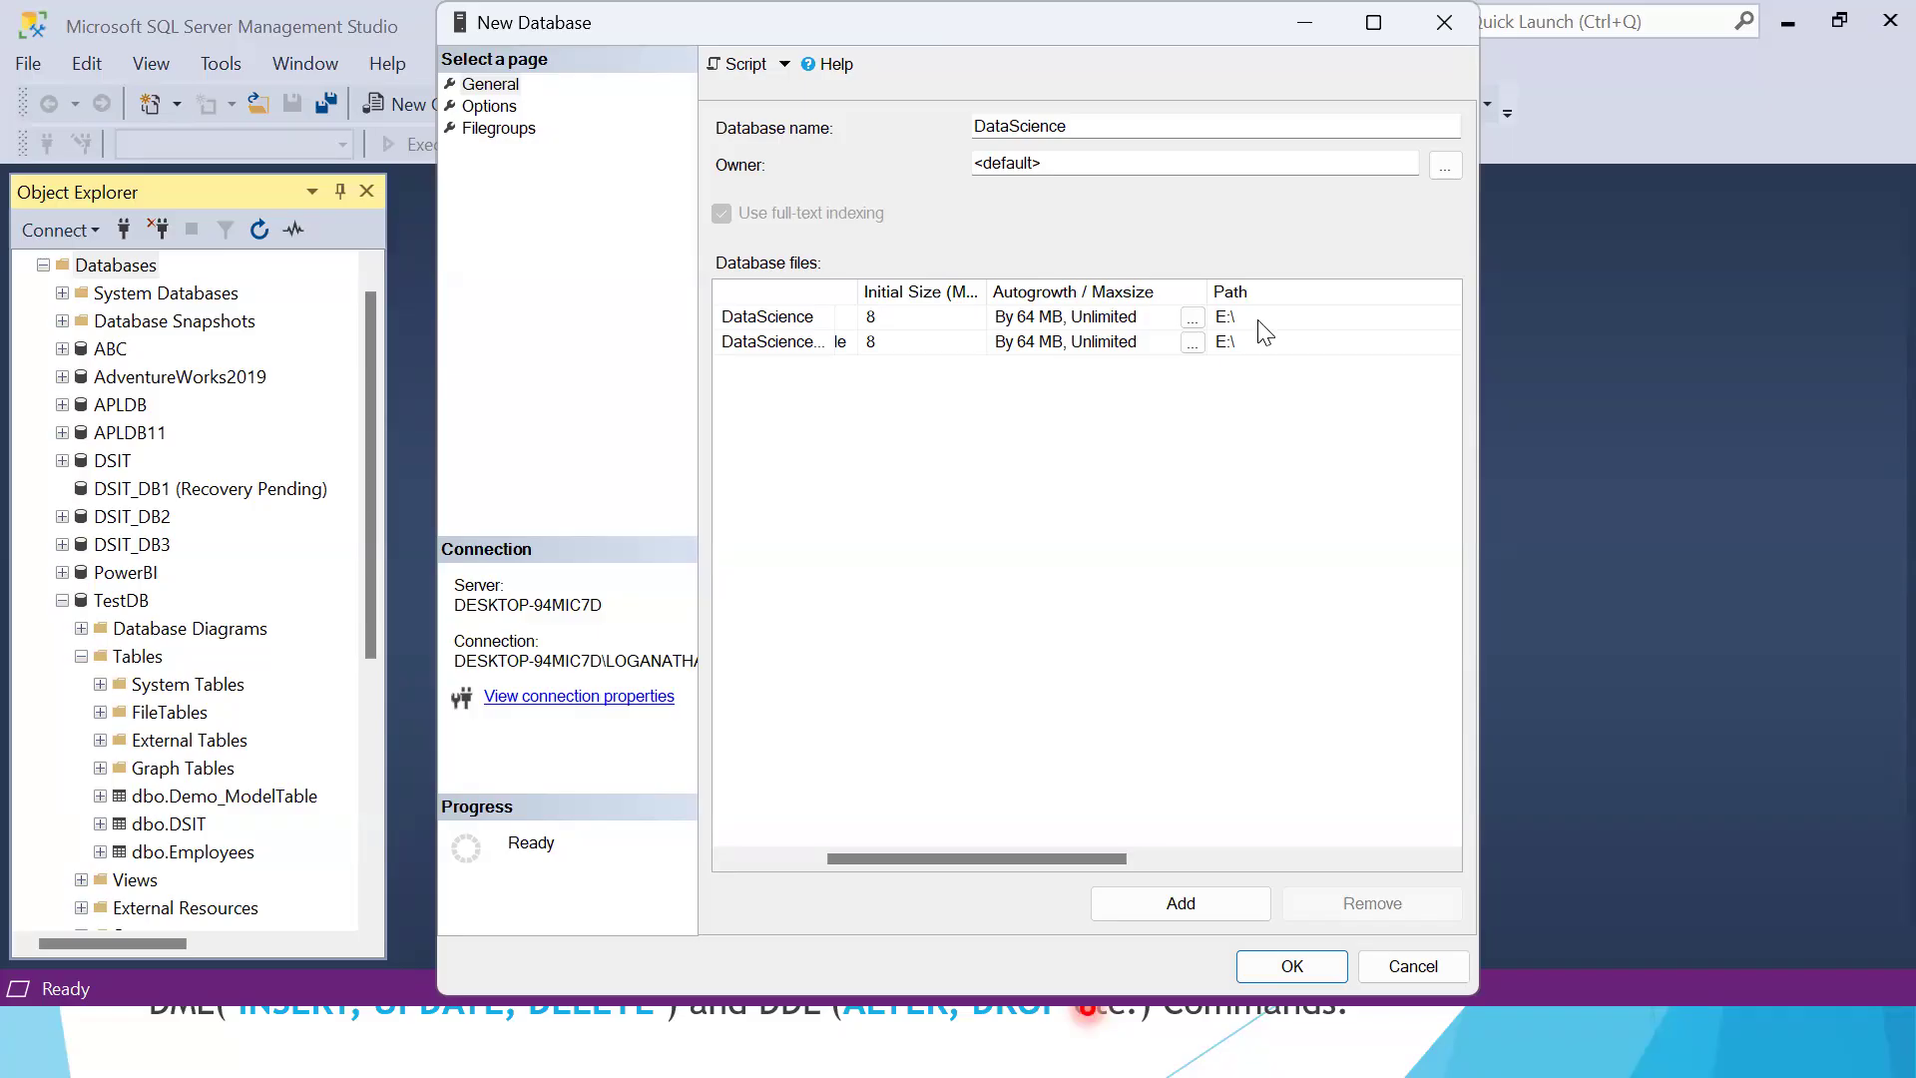
drag(1018, 858, 1275, 860)
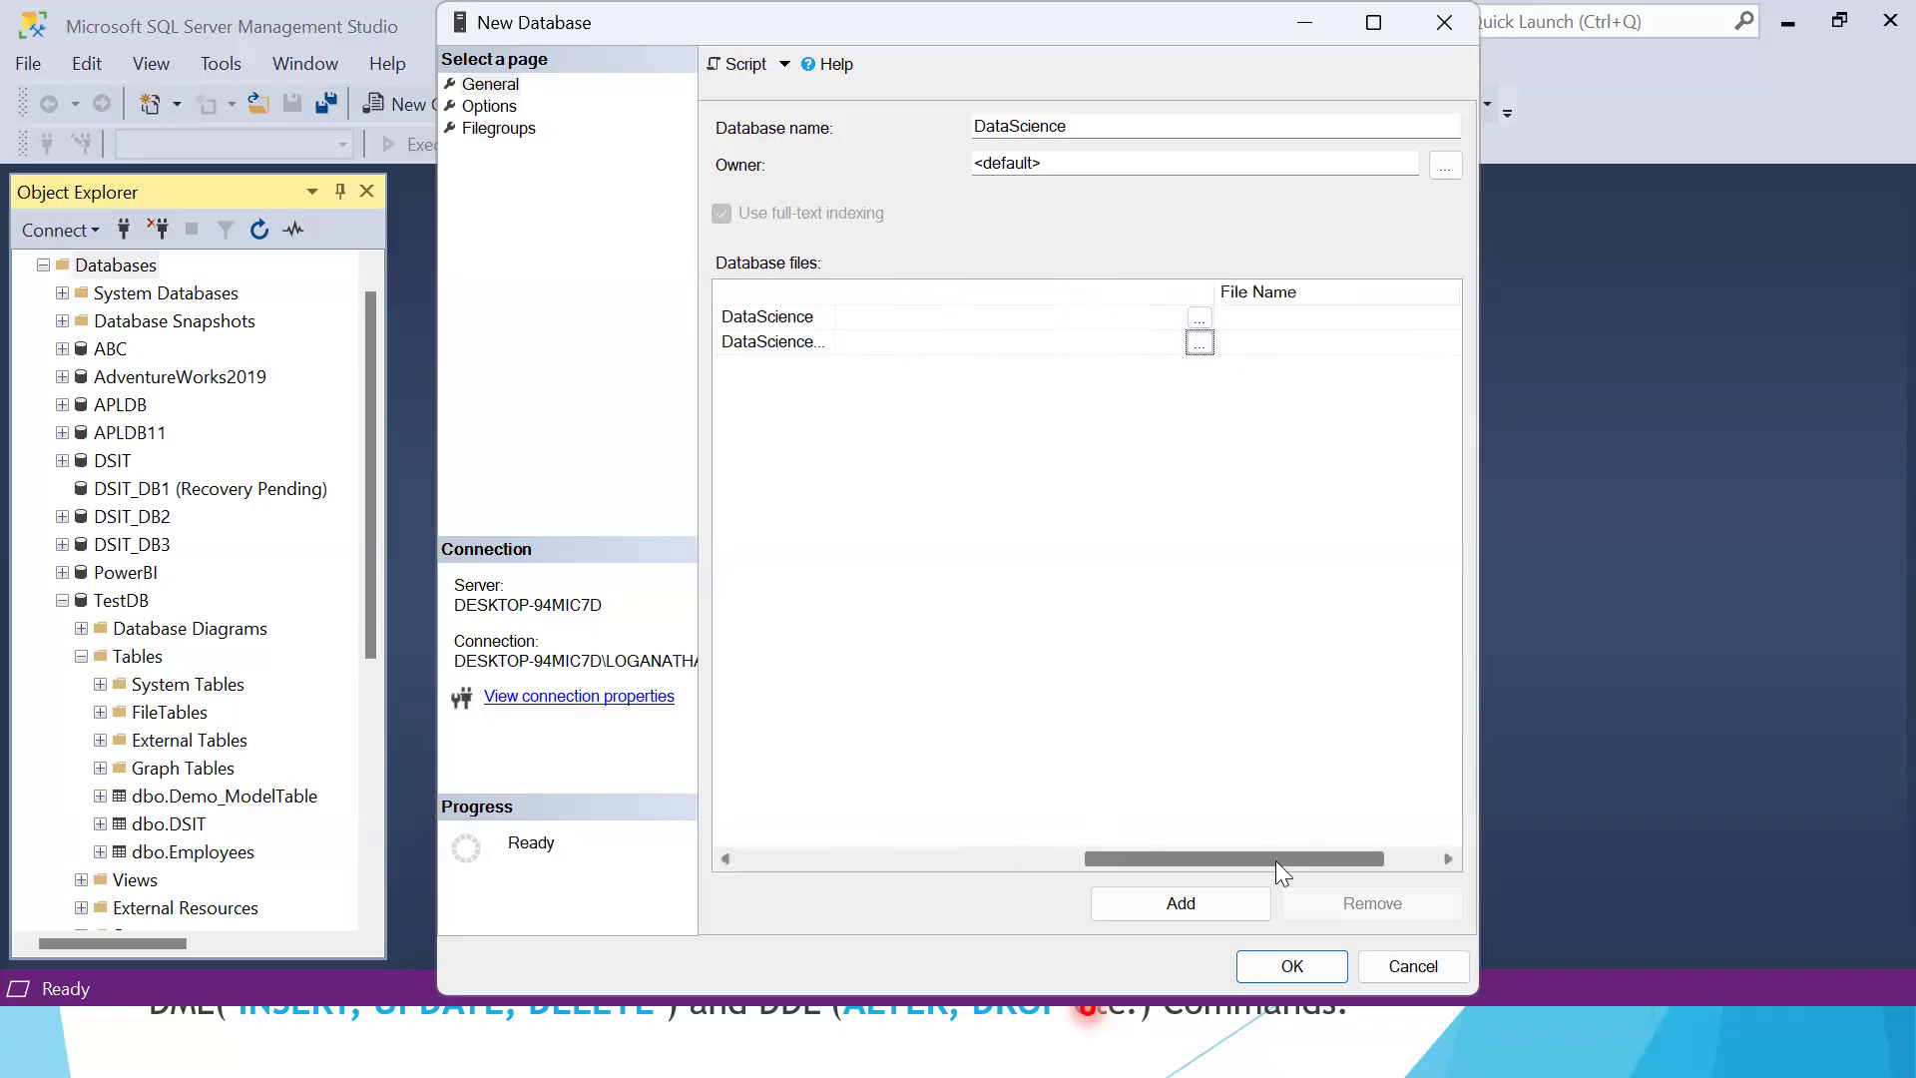
click(1247, 317)
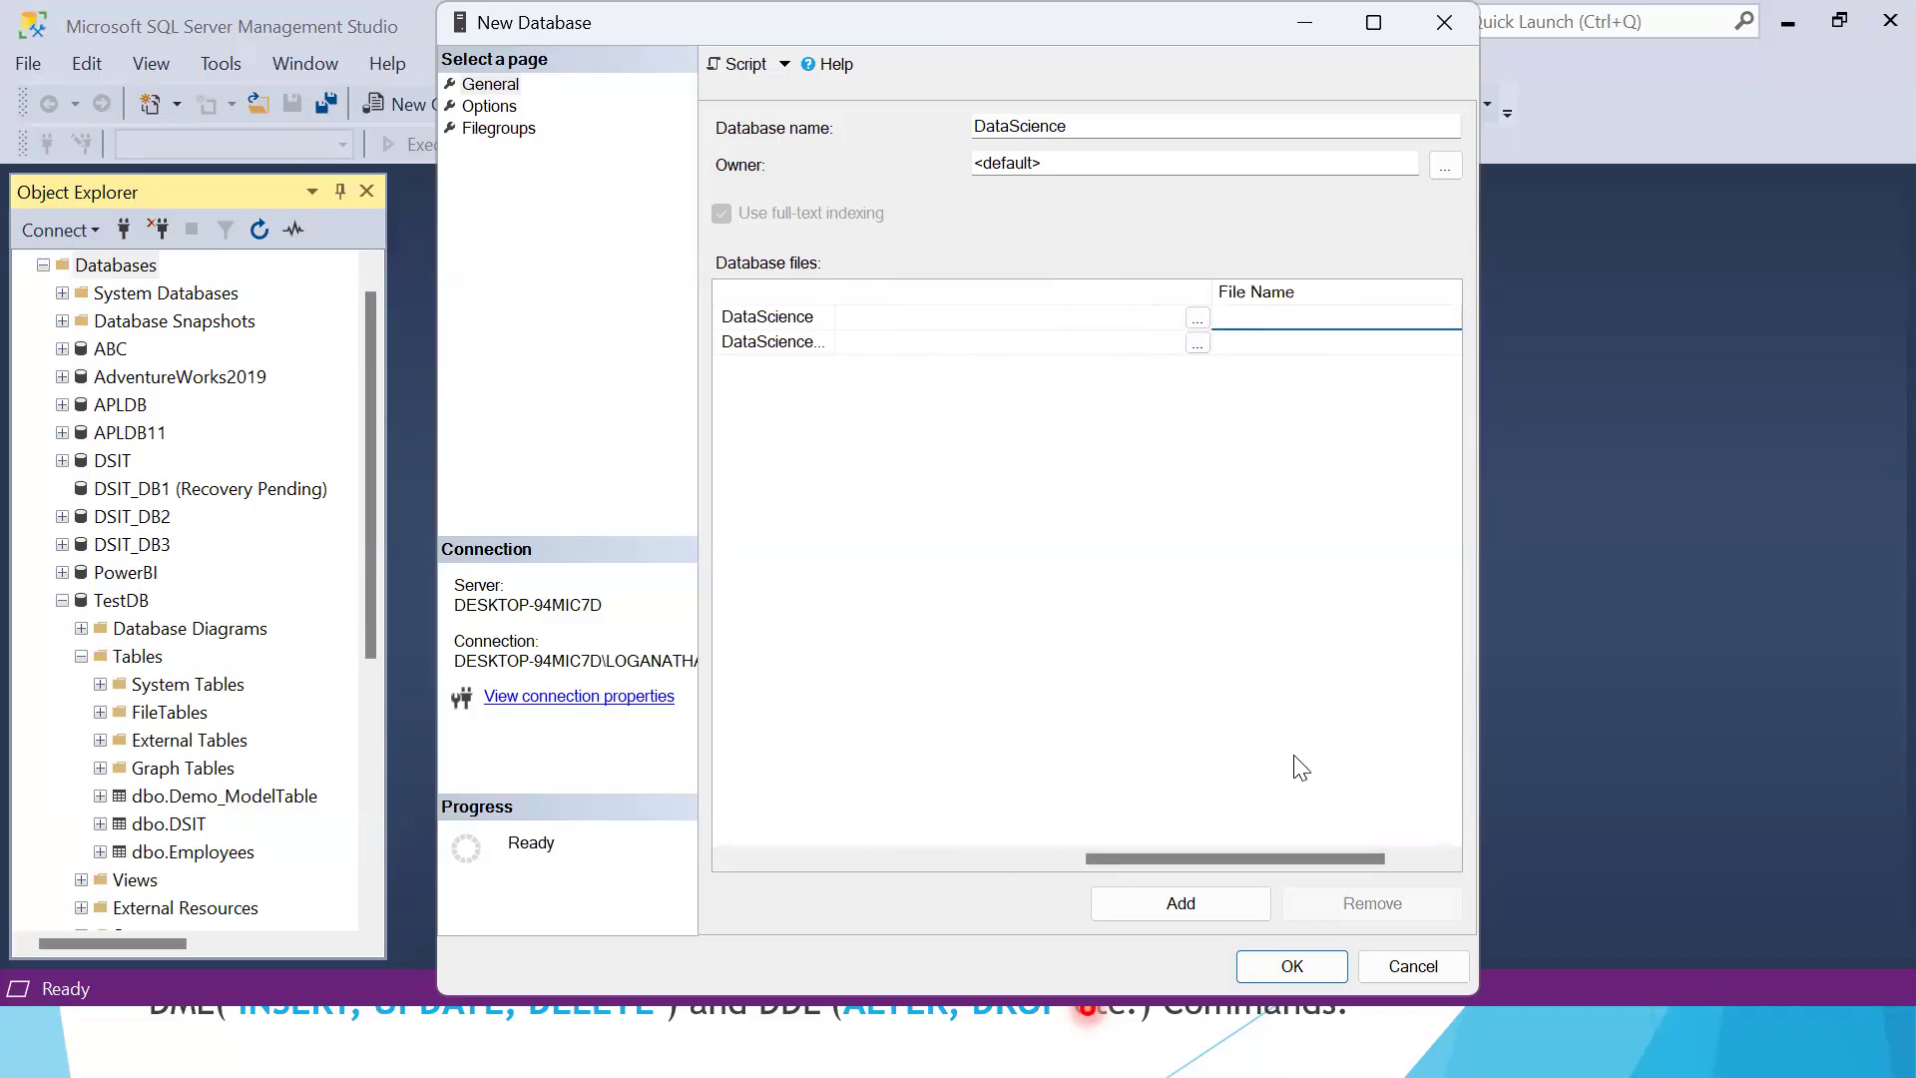
drag(1297, 858, 835, 932)
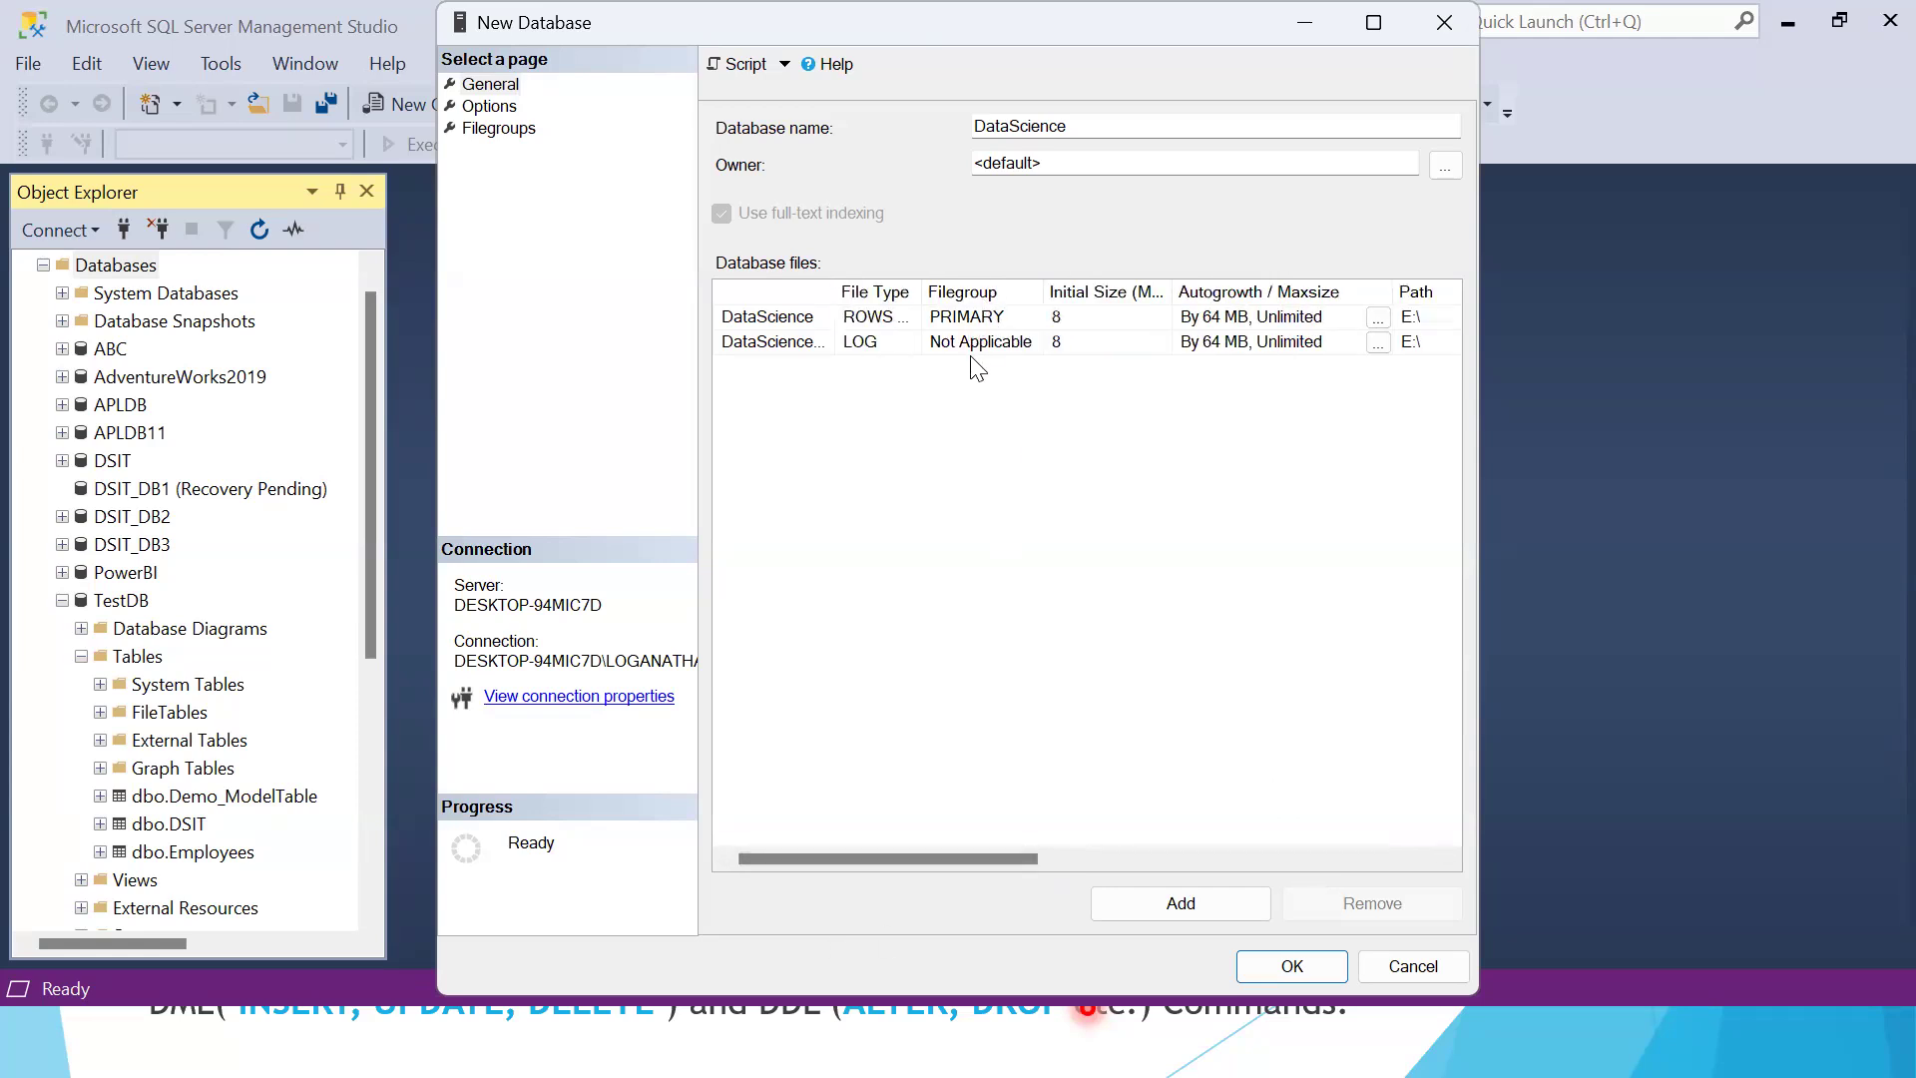
Set the file name of both the rows data file and the log file to Datascience
drag(932, 854, 1223, 864)
click(1340, 315)
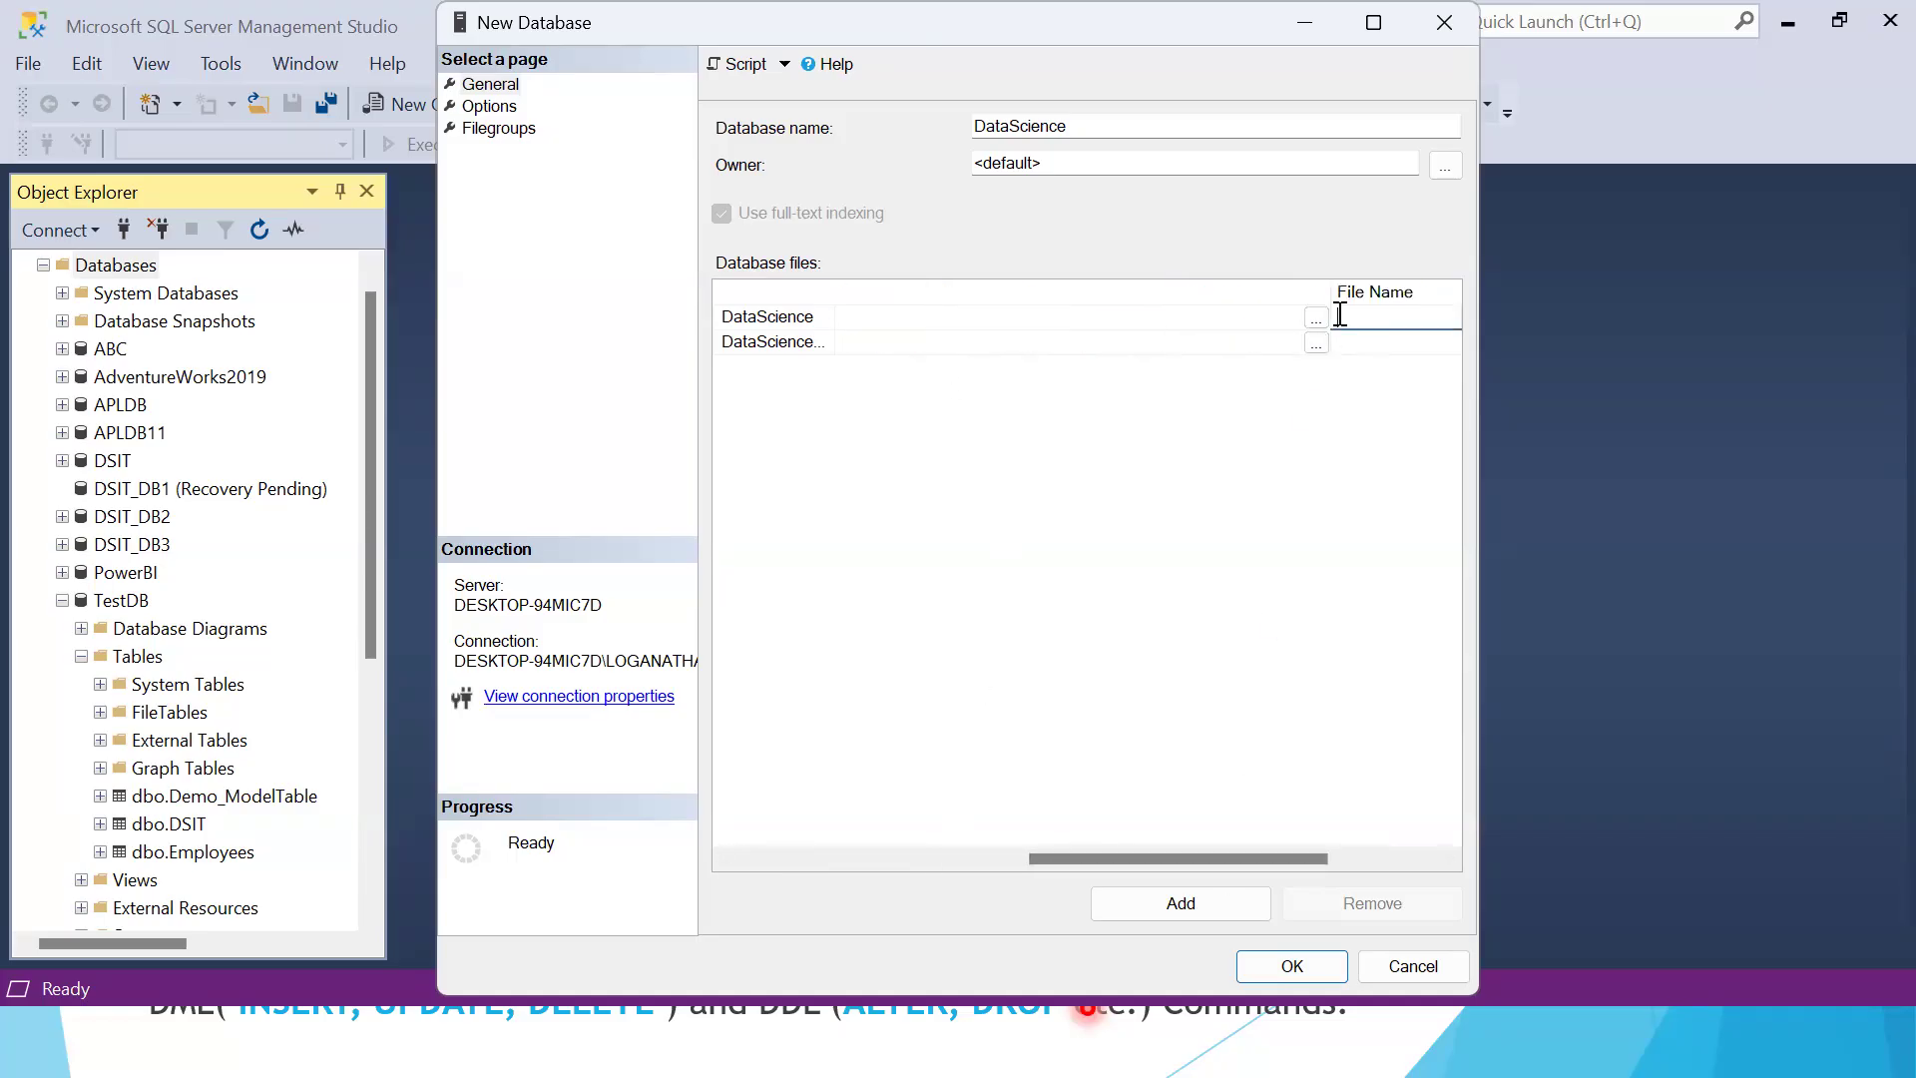
text(Datascience)
double_click(1385, 319)
key(ctrl+c)
click(1384, 344)
key(ctrl+v)
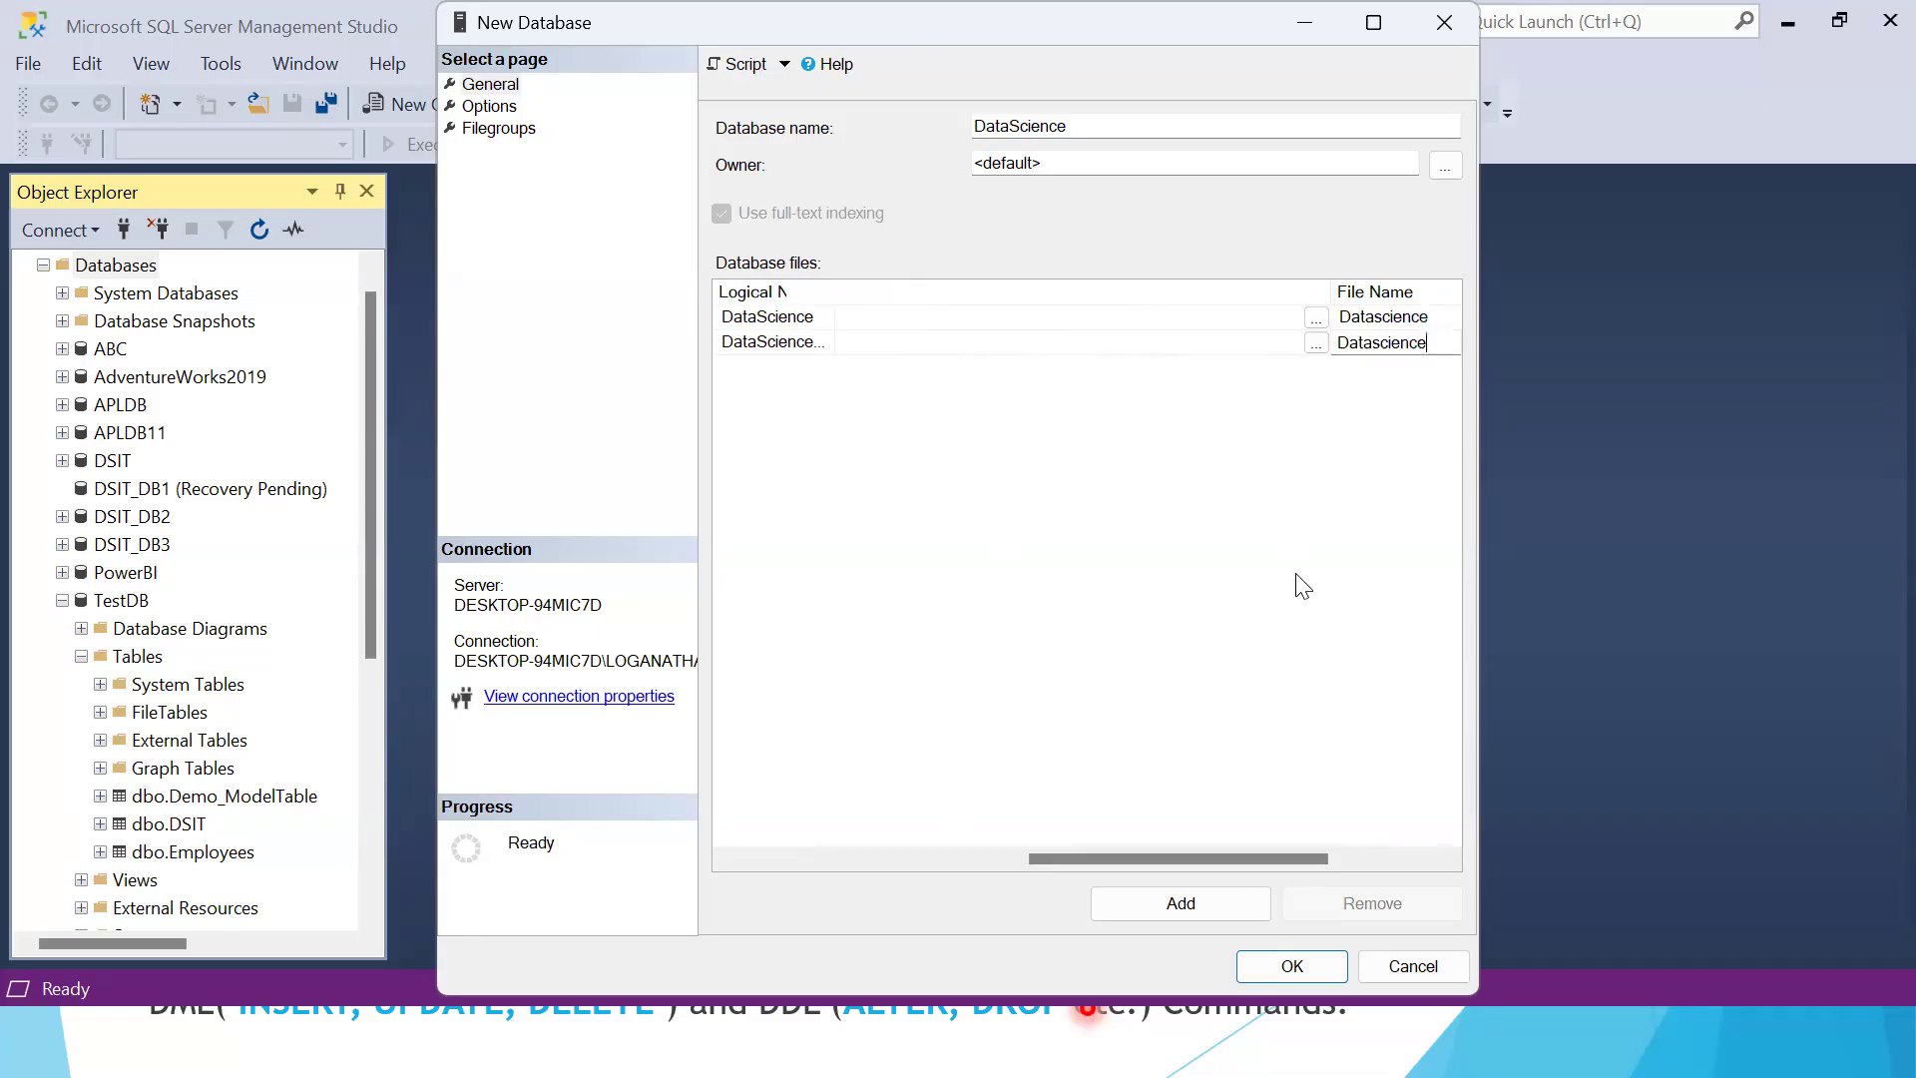
key(Return)
Try to create the DataScience database with the entered file settings
drag(1199, 858, 882, 902)
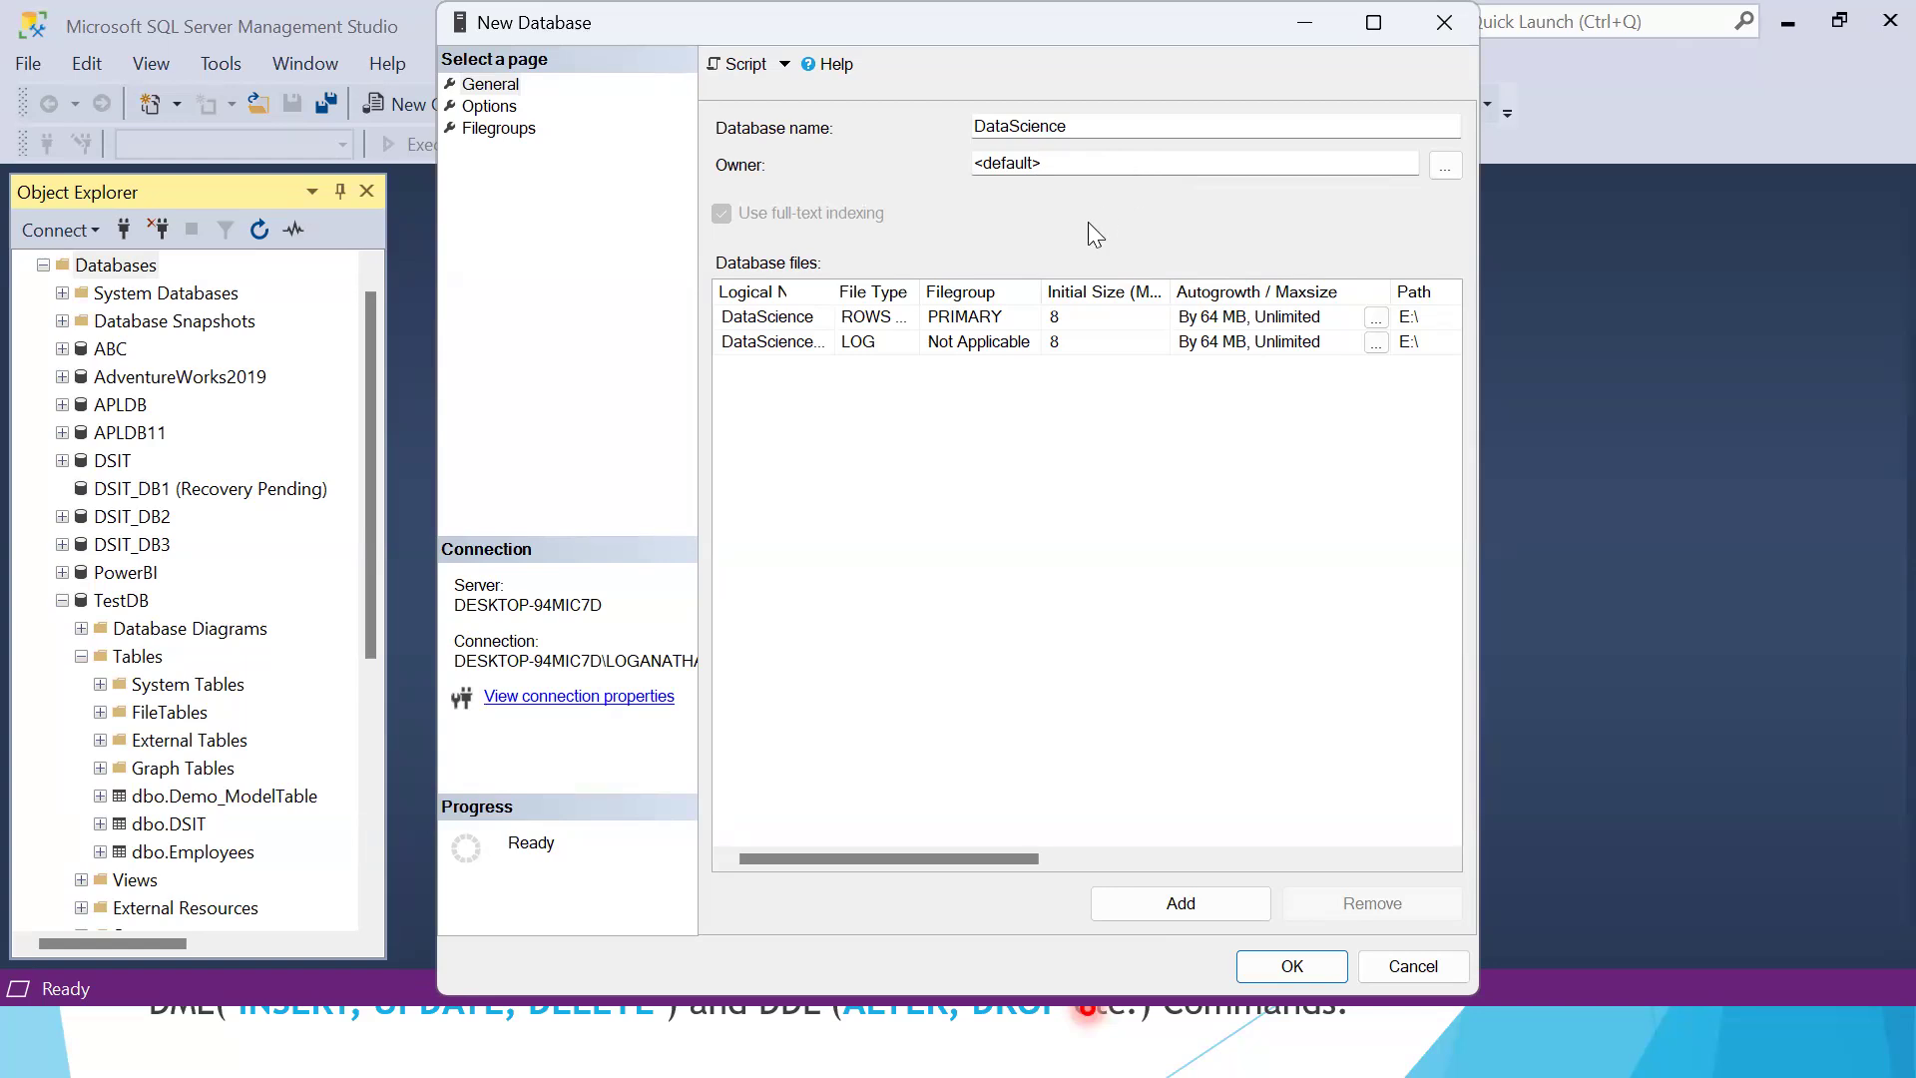
click(1289, 968)
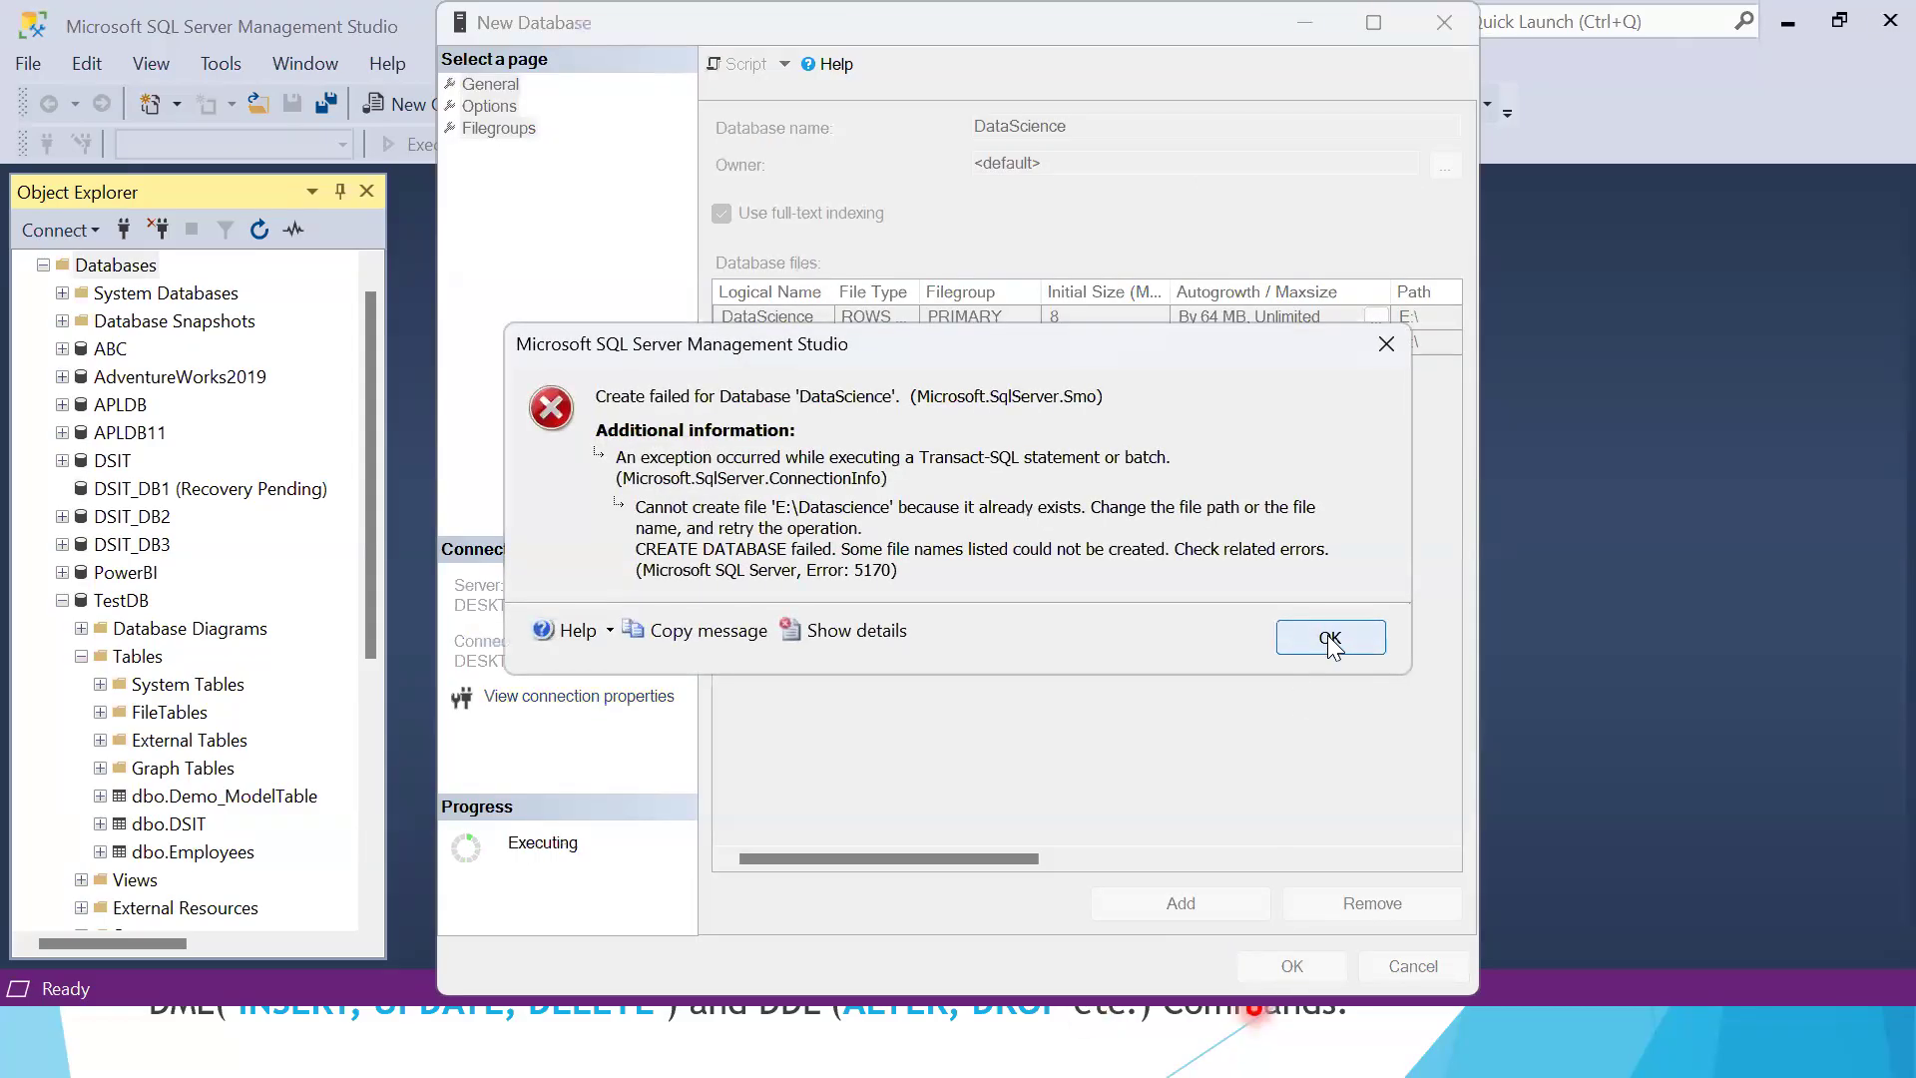
click(1330, 643)
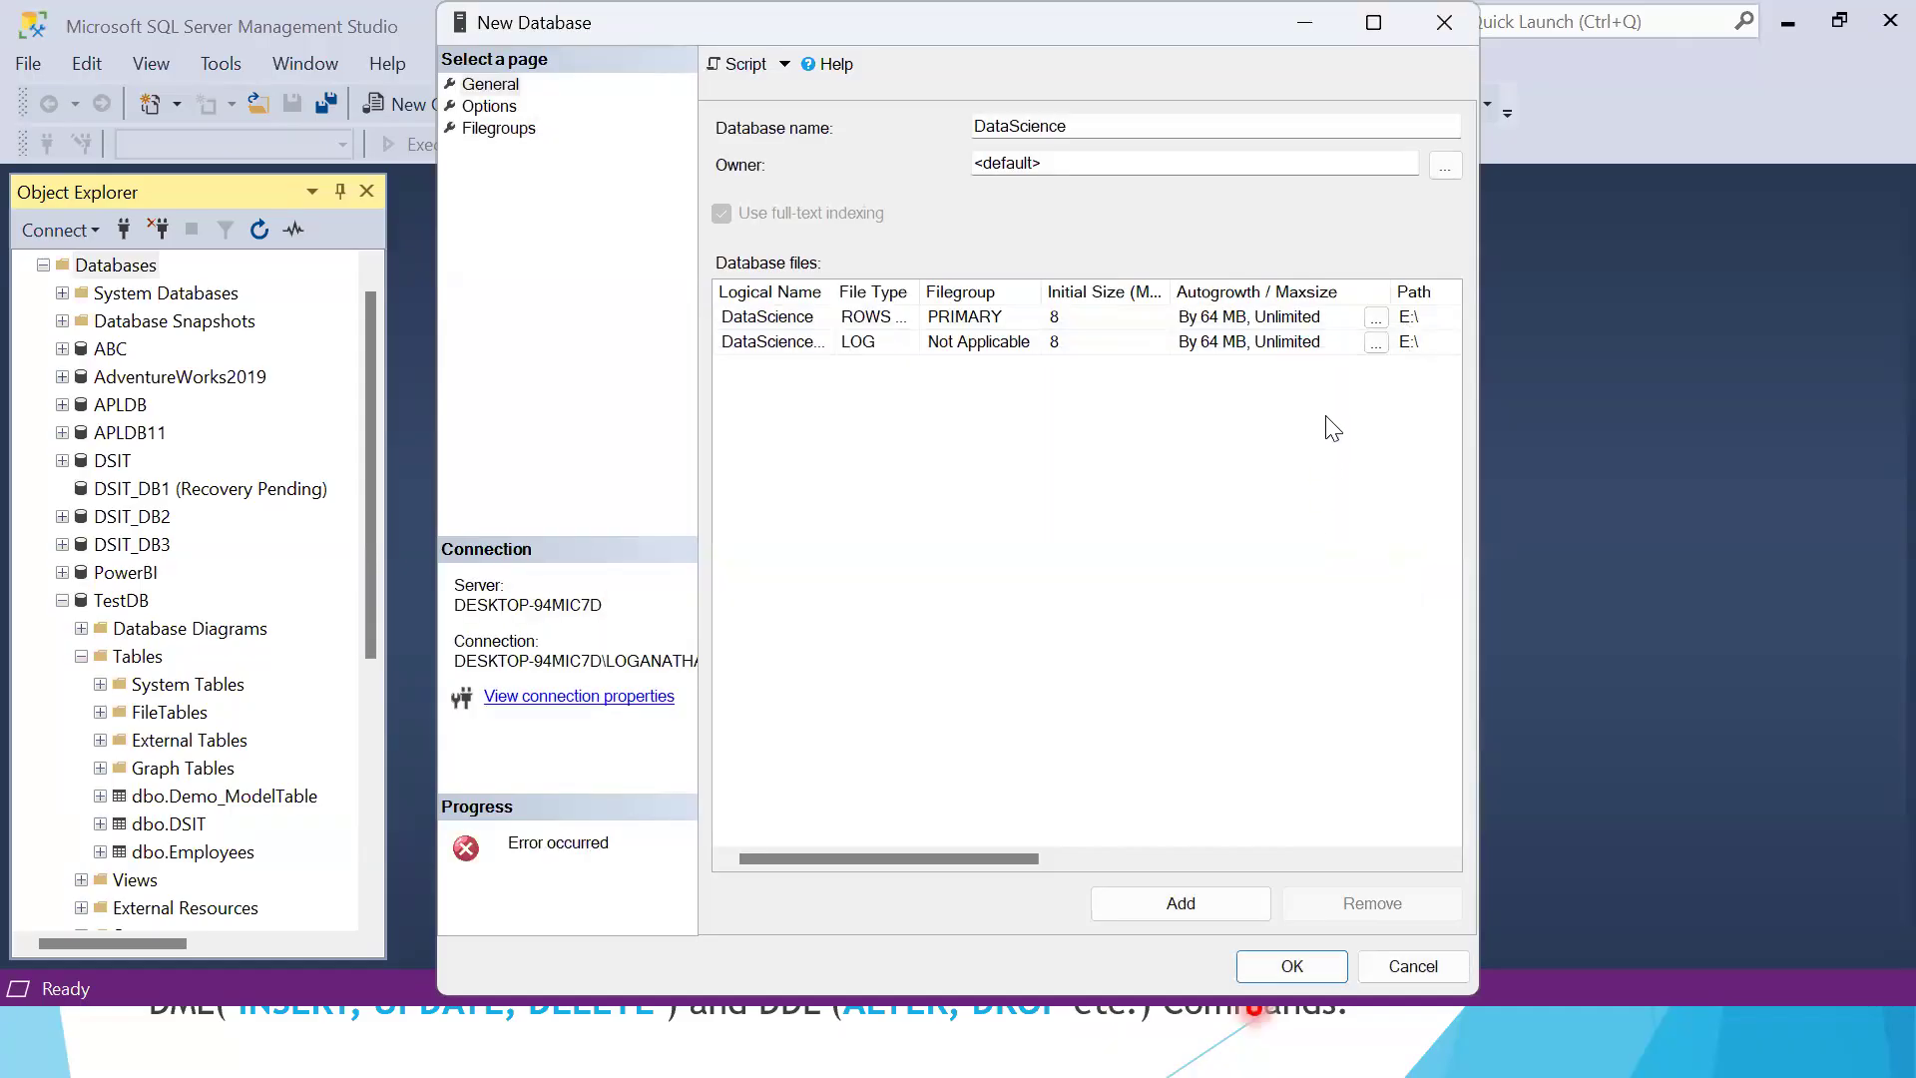
Change the database name to DataScience1 and both file names to Datascience1, and try to create the database
drag(968, 859, 1287, 857)
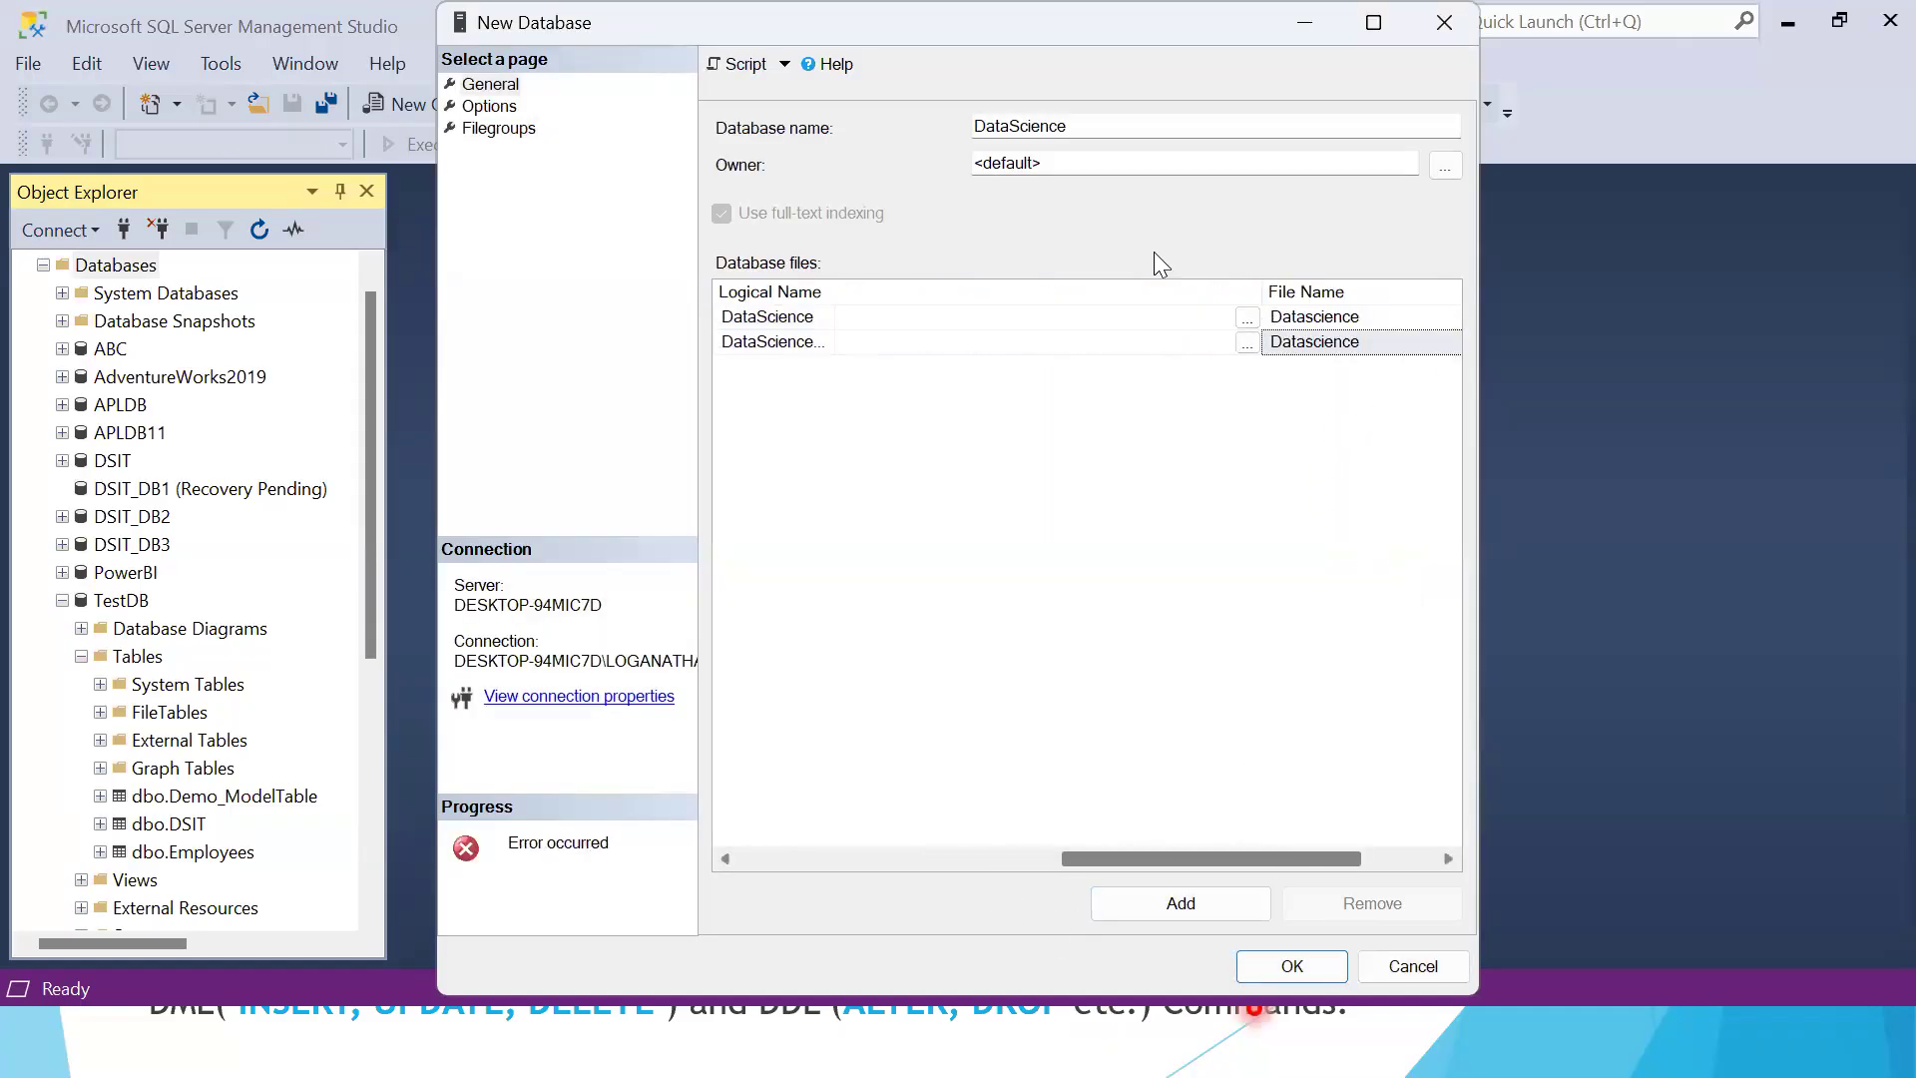
click(1091, 126)
text(1)
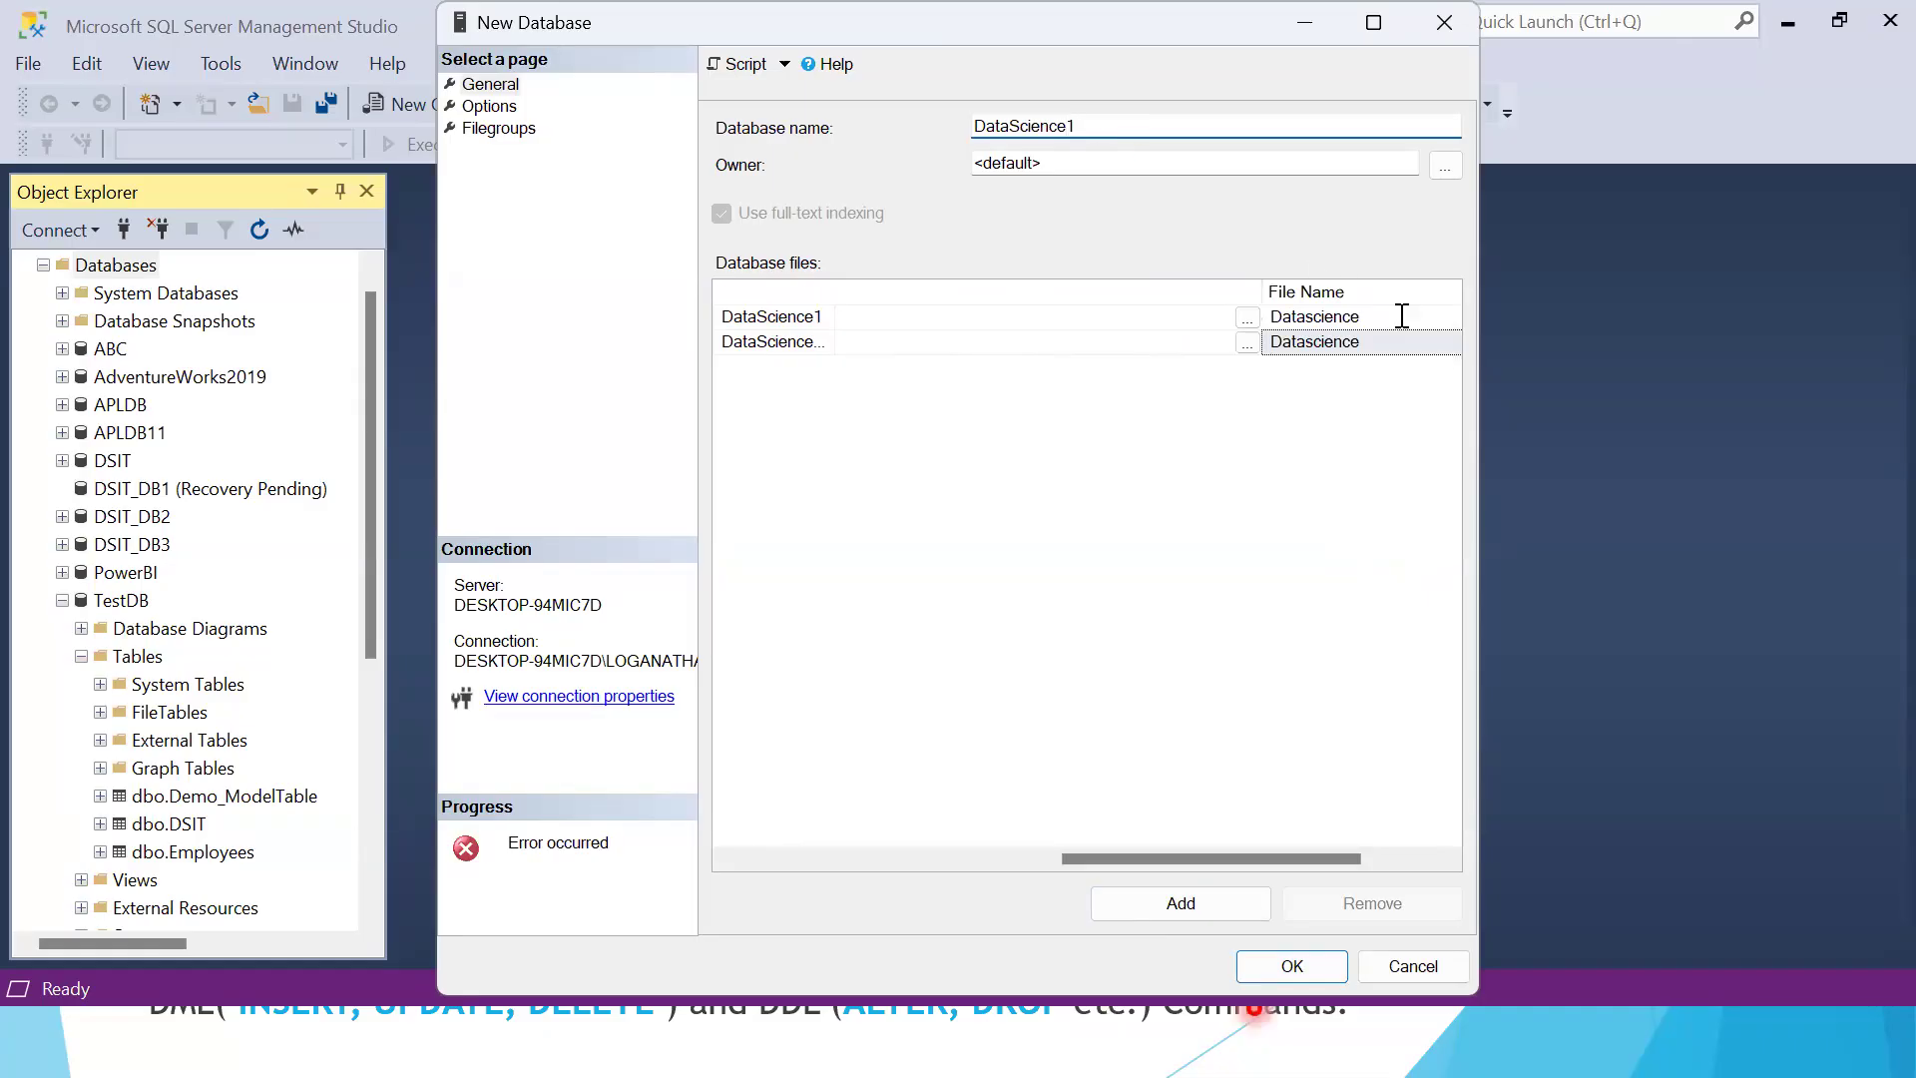
click(1402, 315)
text(1)
click(1388, 341)
text(1)
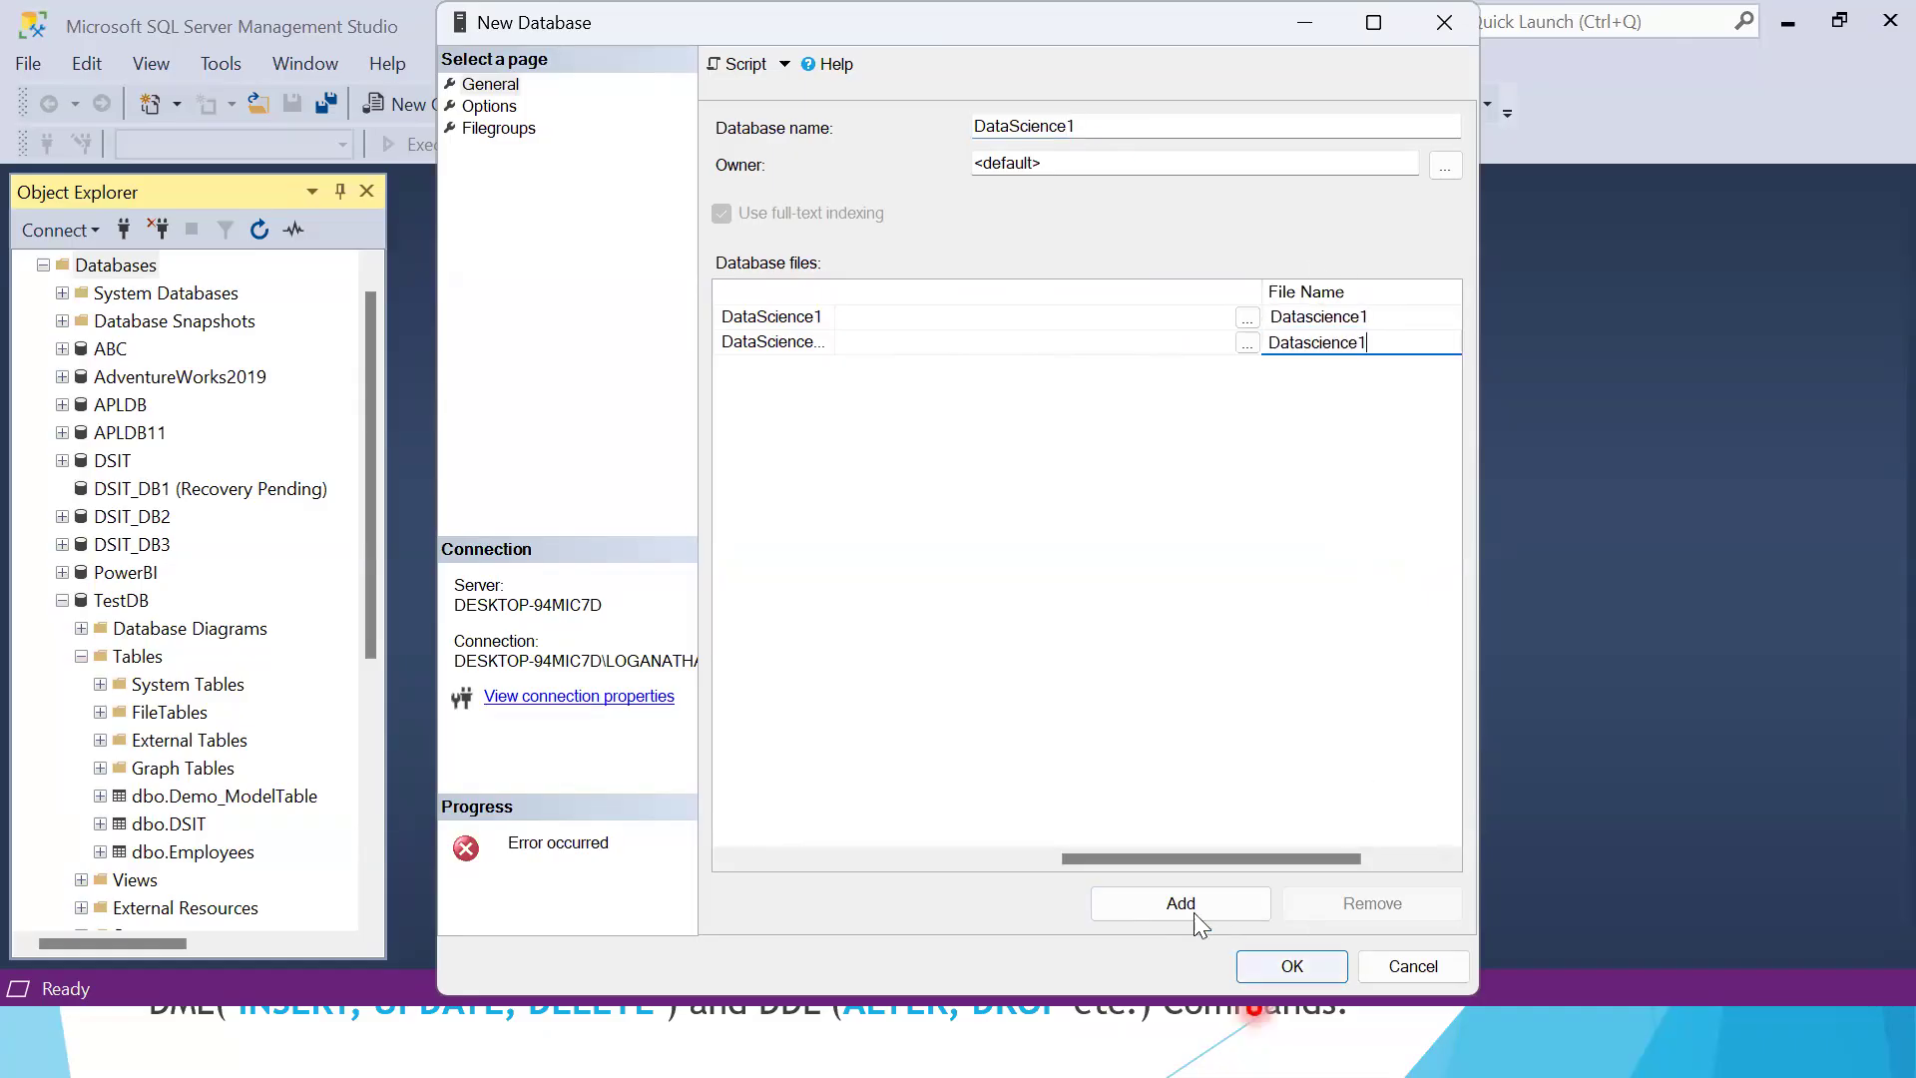
click(1293, 968)
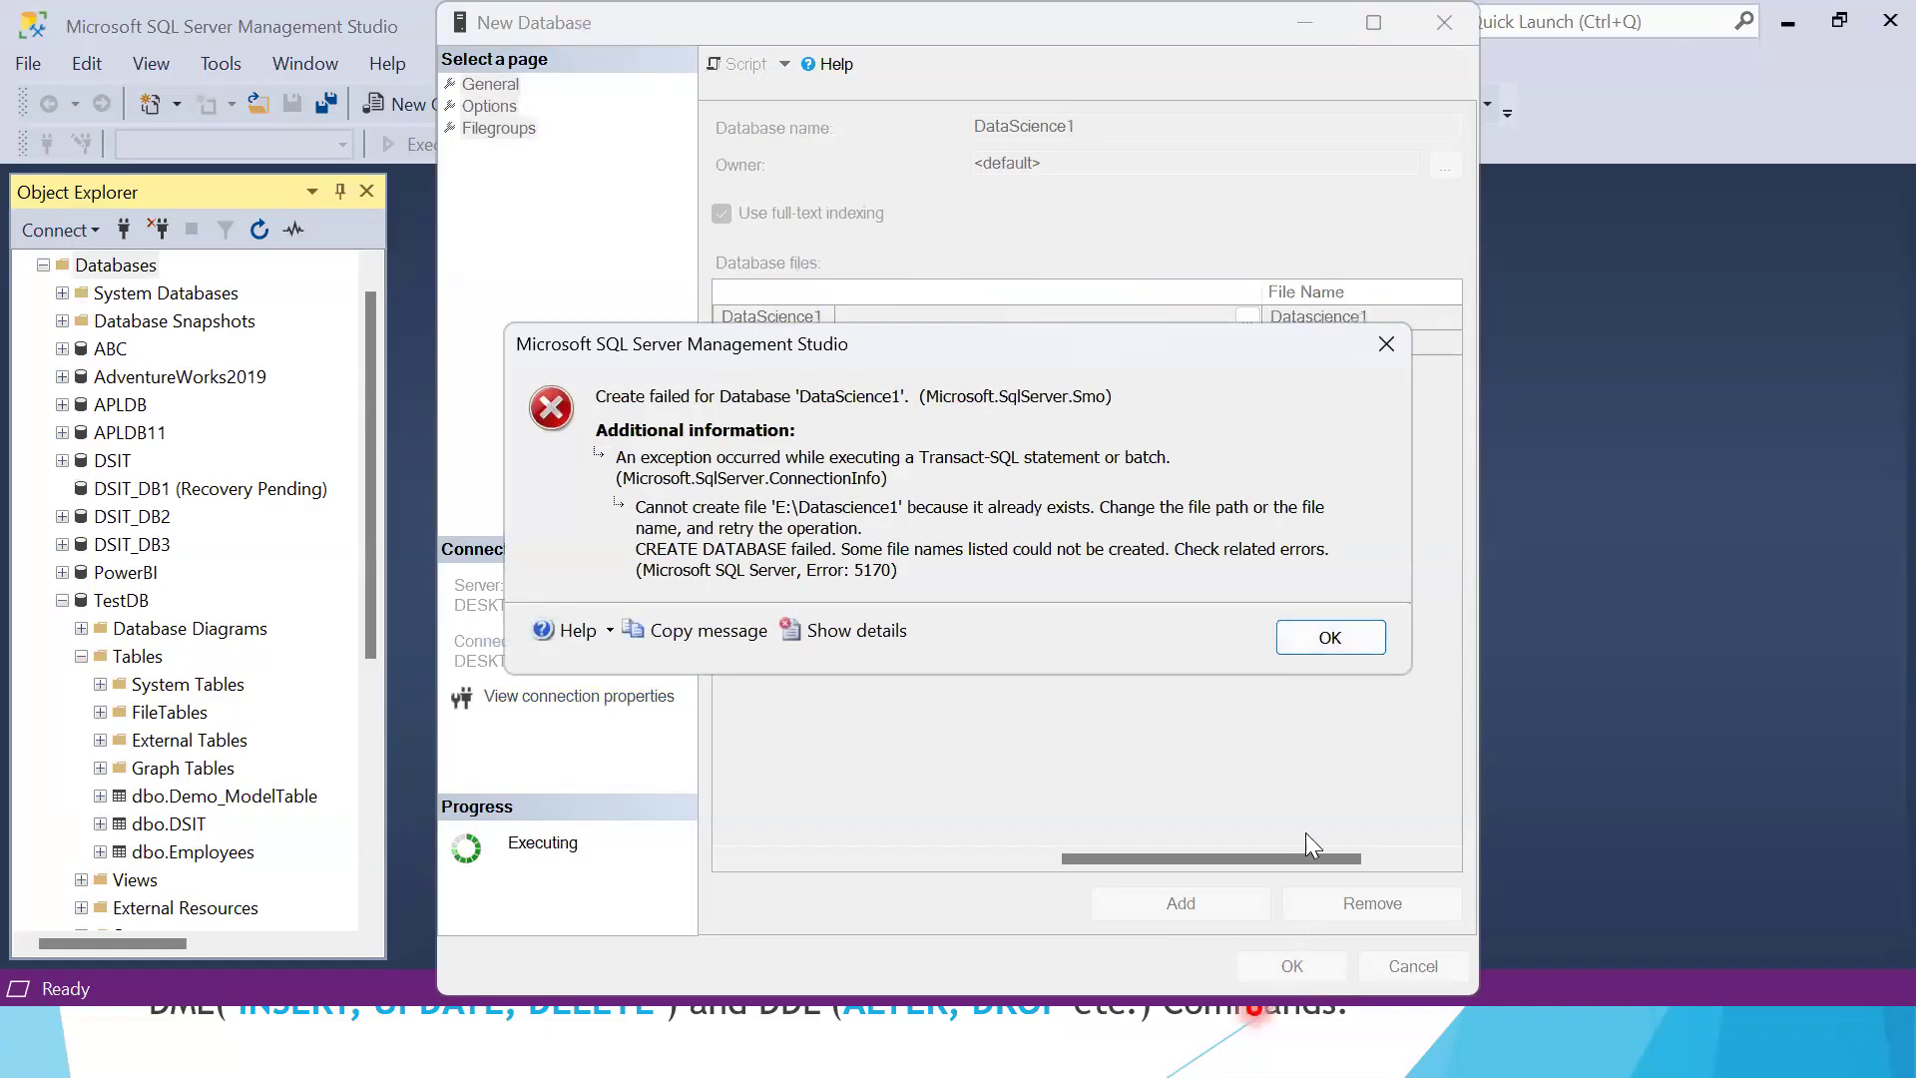
key(Return)
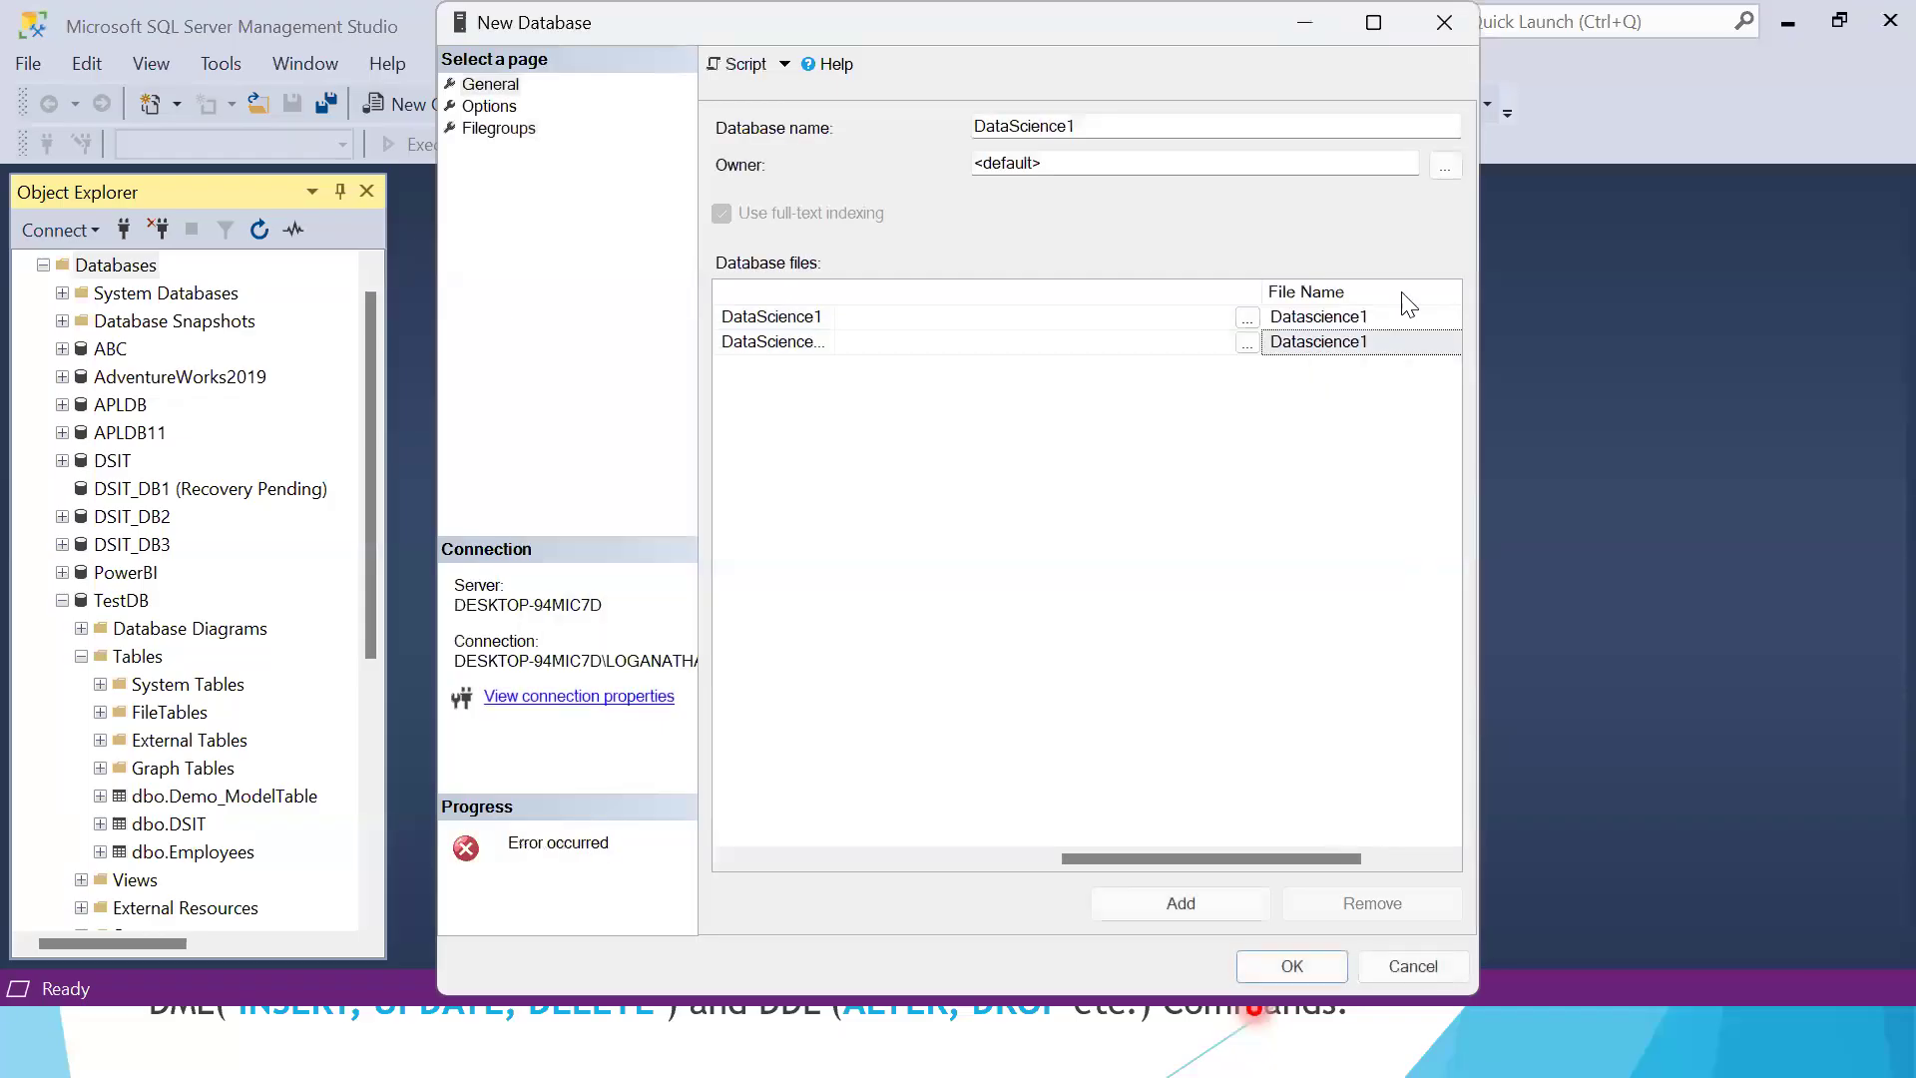
Change the database name to DataScience11 and the rows data file name to Datasciencepr
click(1405, 311)
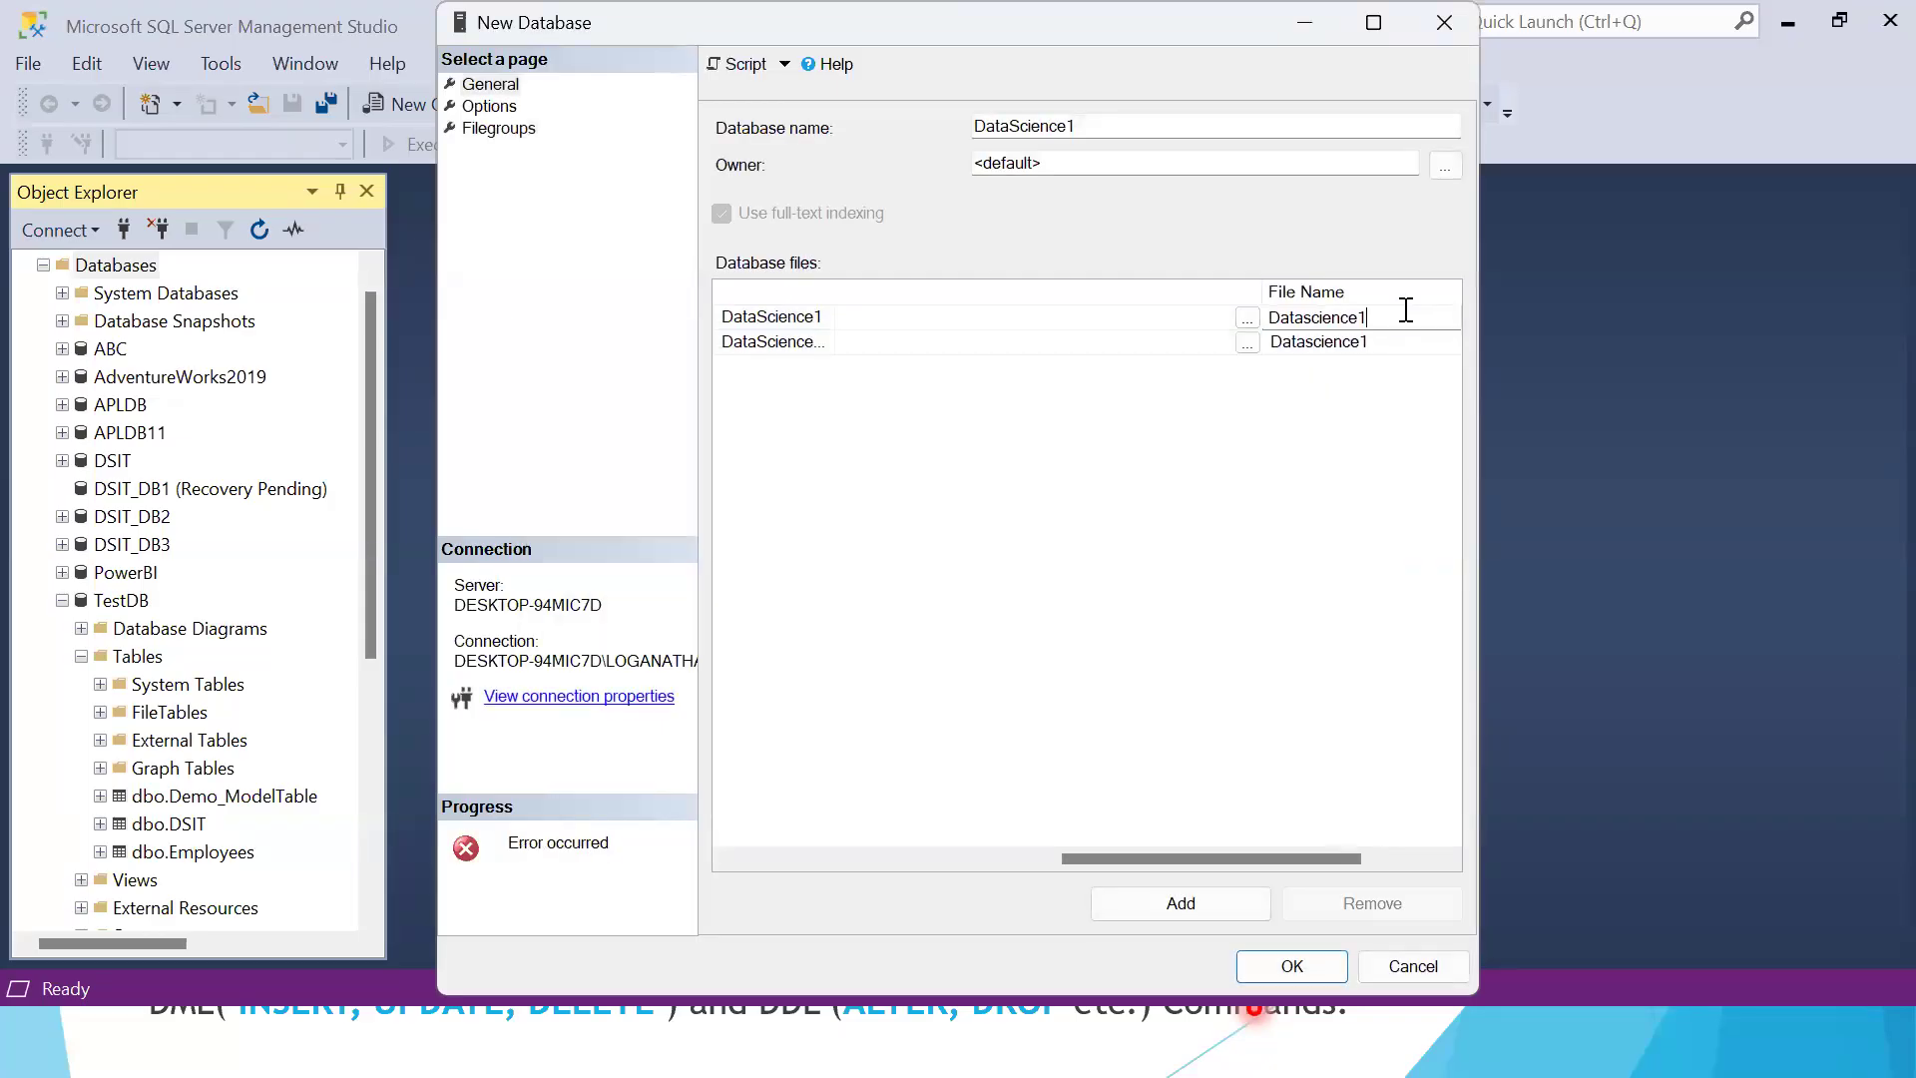
click(1155, 122)
text(1)
click(1395, 309)
key(BackSpace)
text(pr)
Set the log file name to Datasciencelog and create the database
click(1398, 342)
key(BackSpace)
text(log)
click(1266, 970)
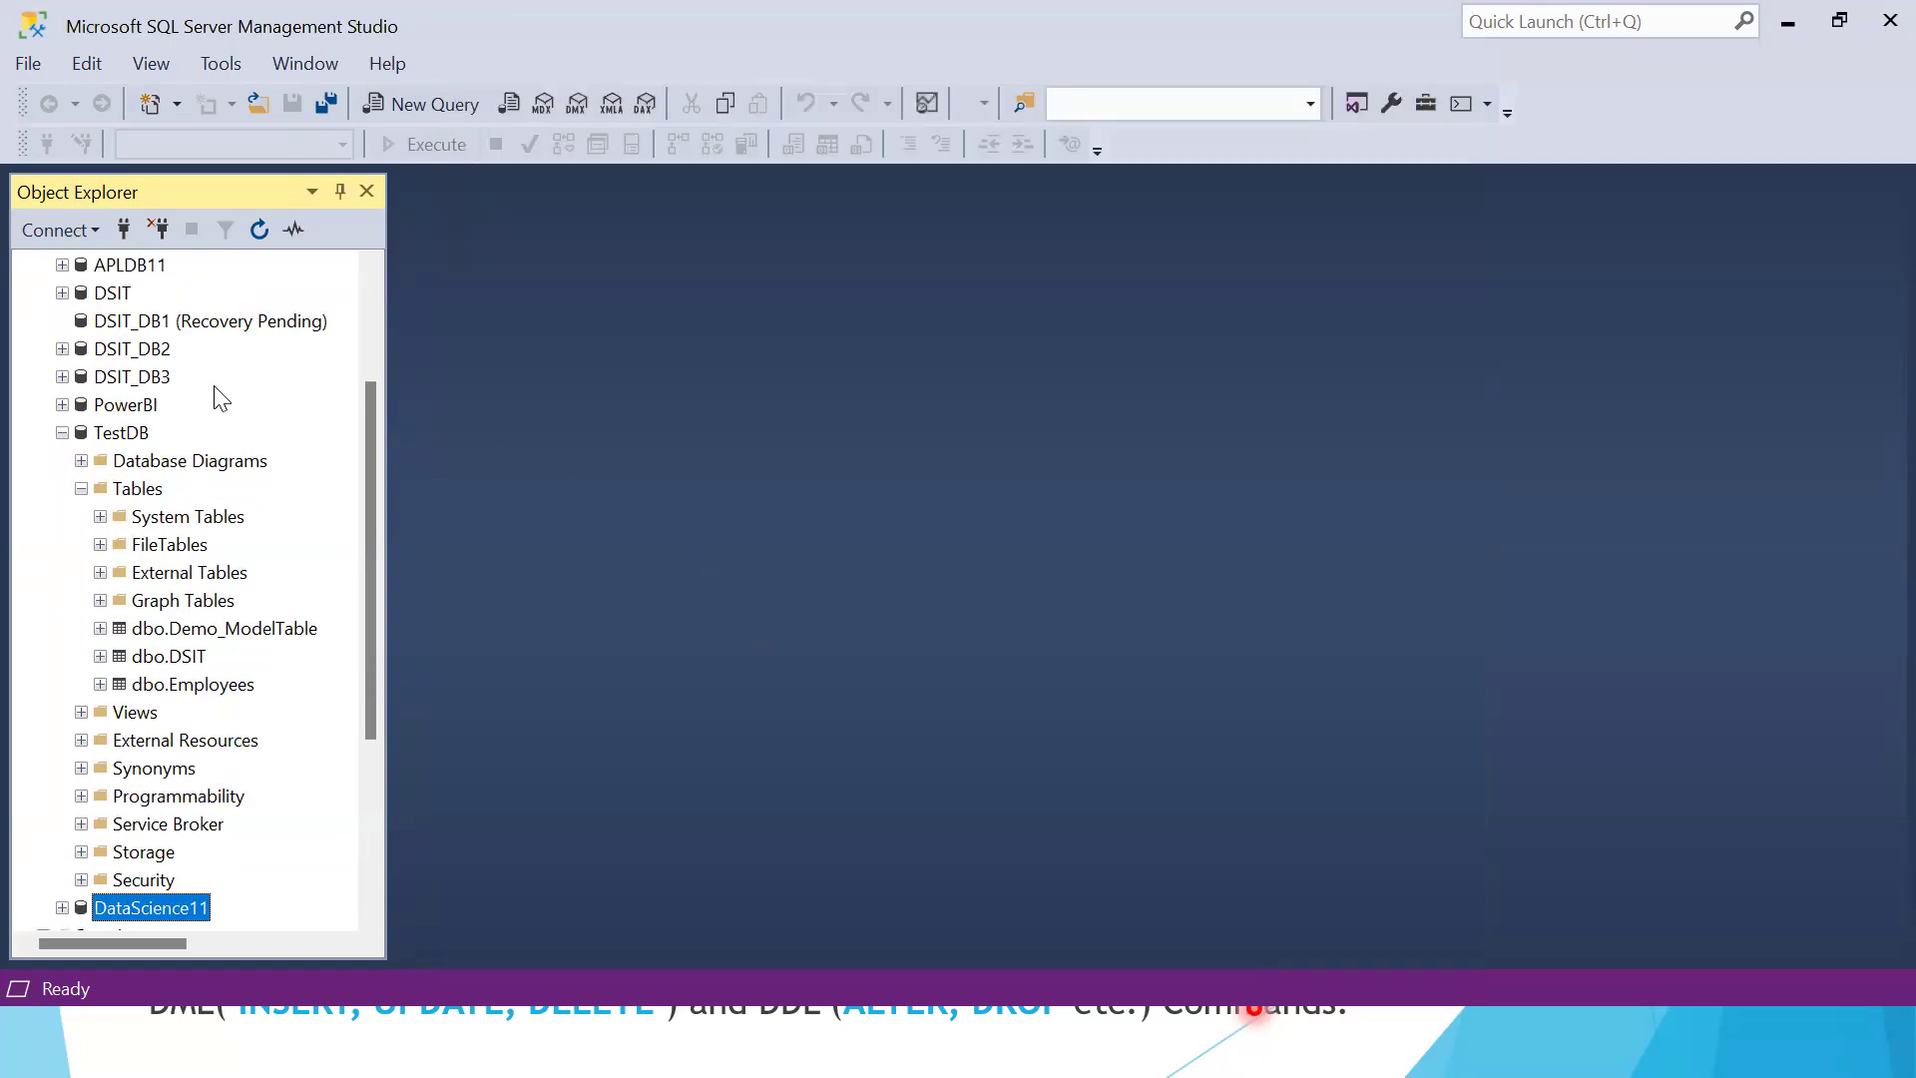
Refresh the server's Databases folder and select the DataScience11 database
drag(367, 587, 368, 317)
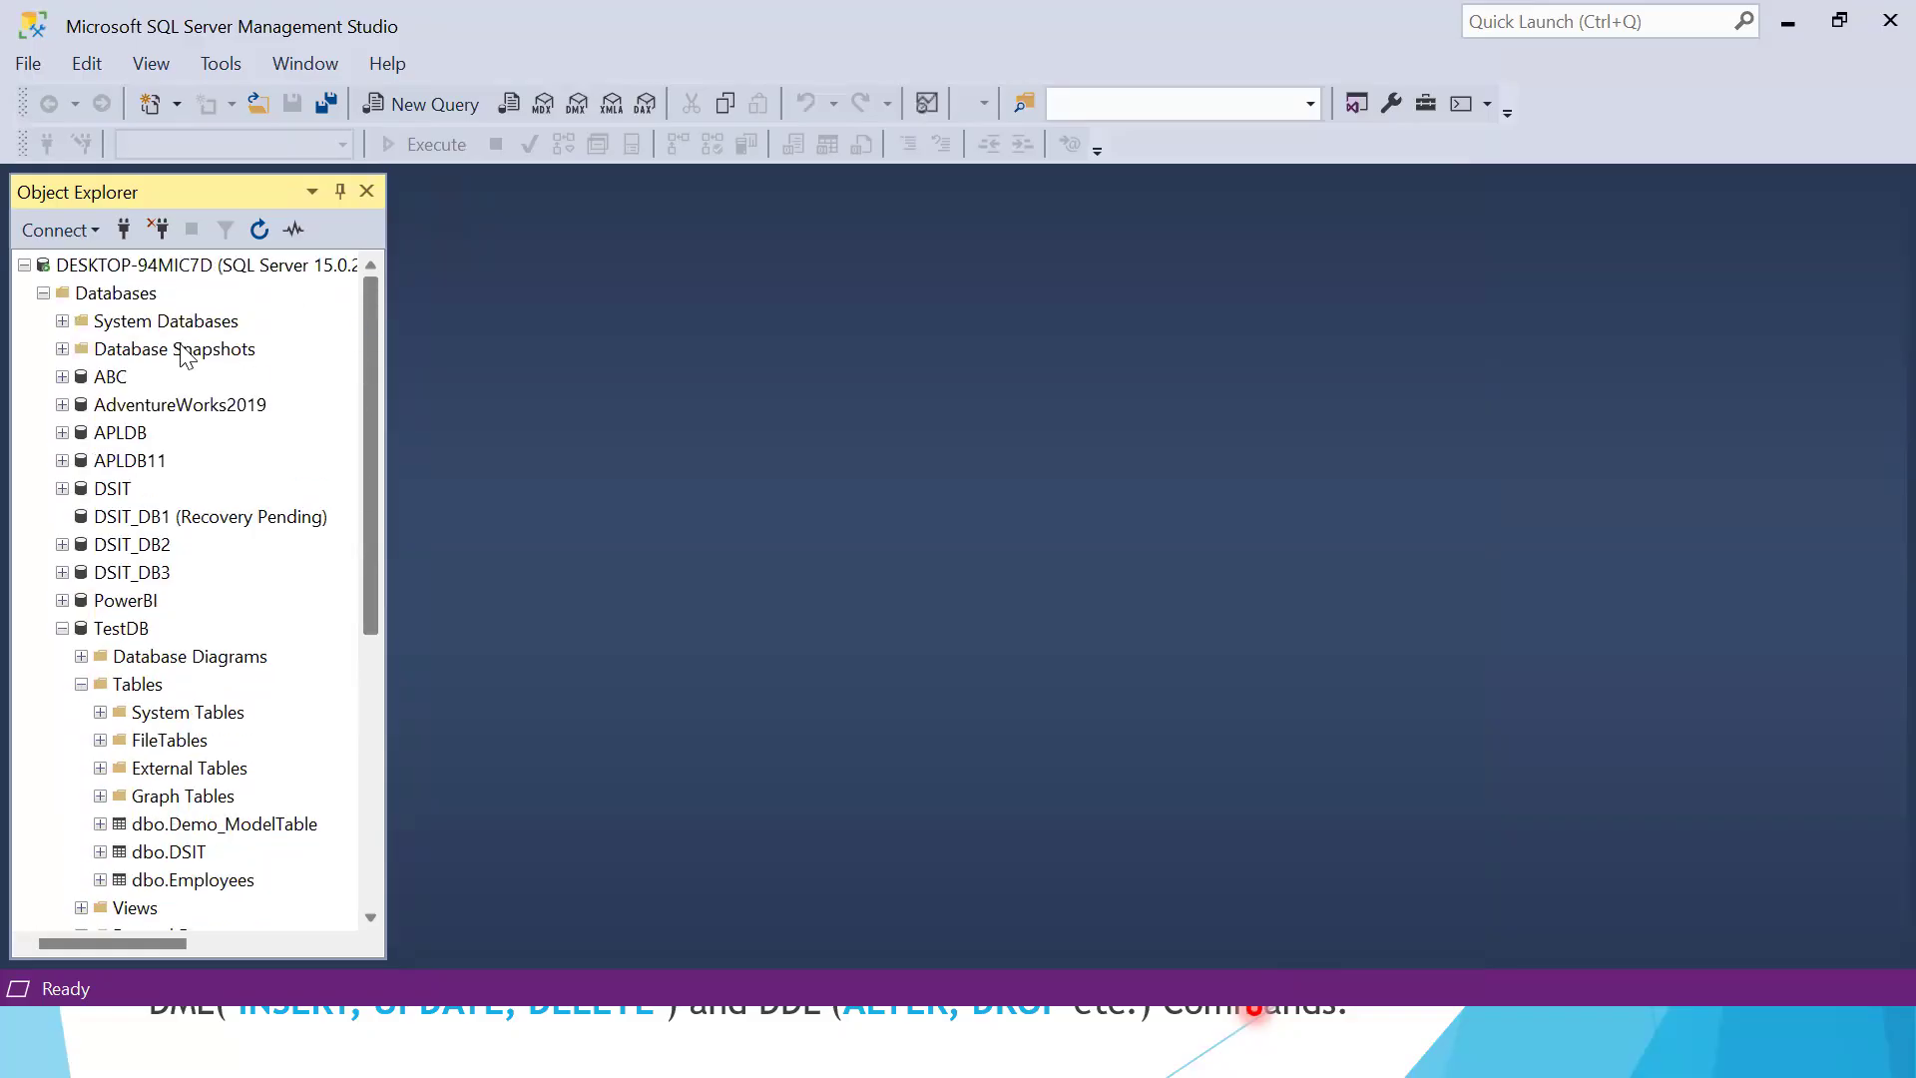
right_click(116, 296)
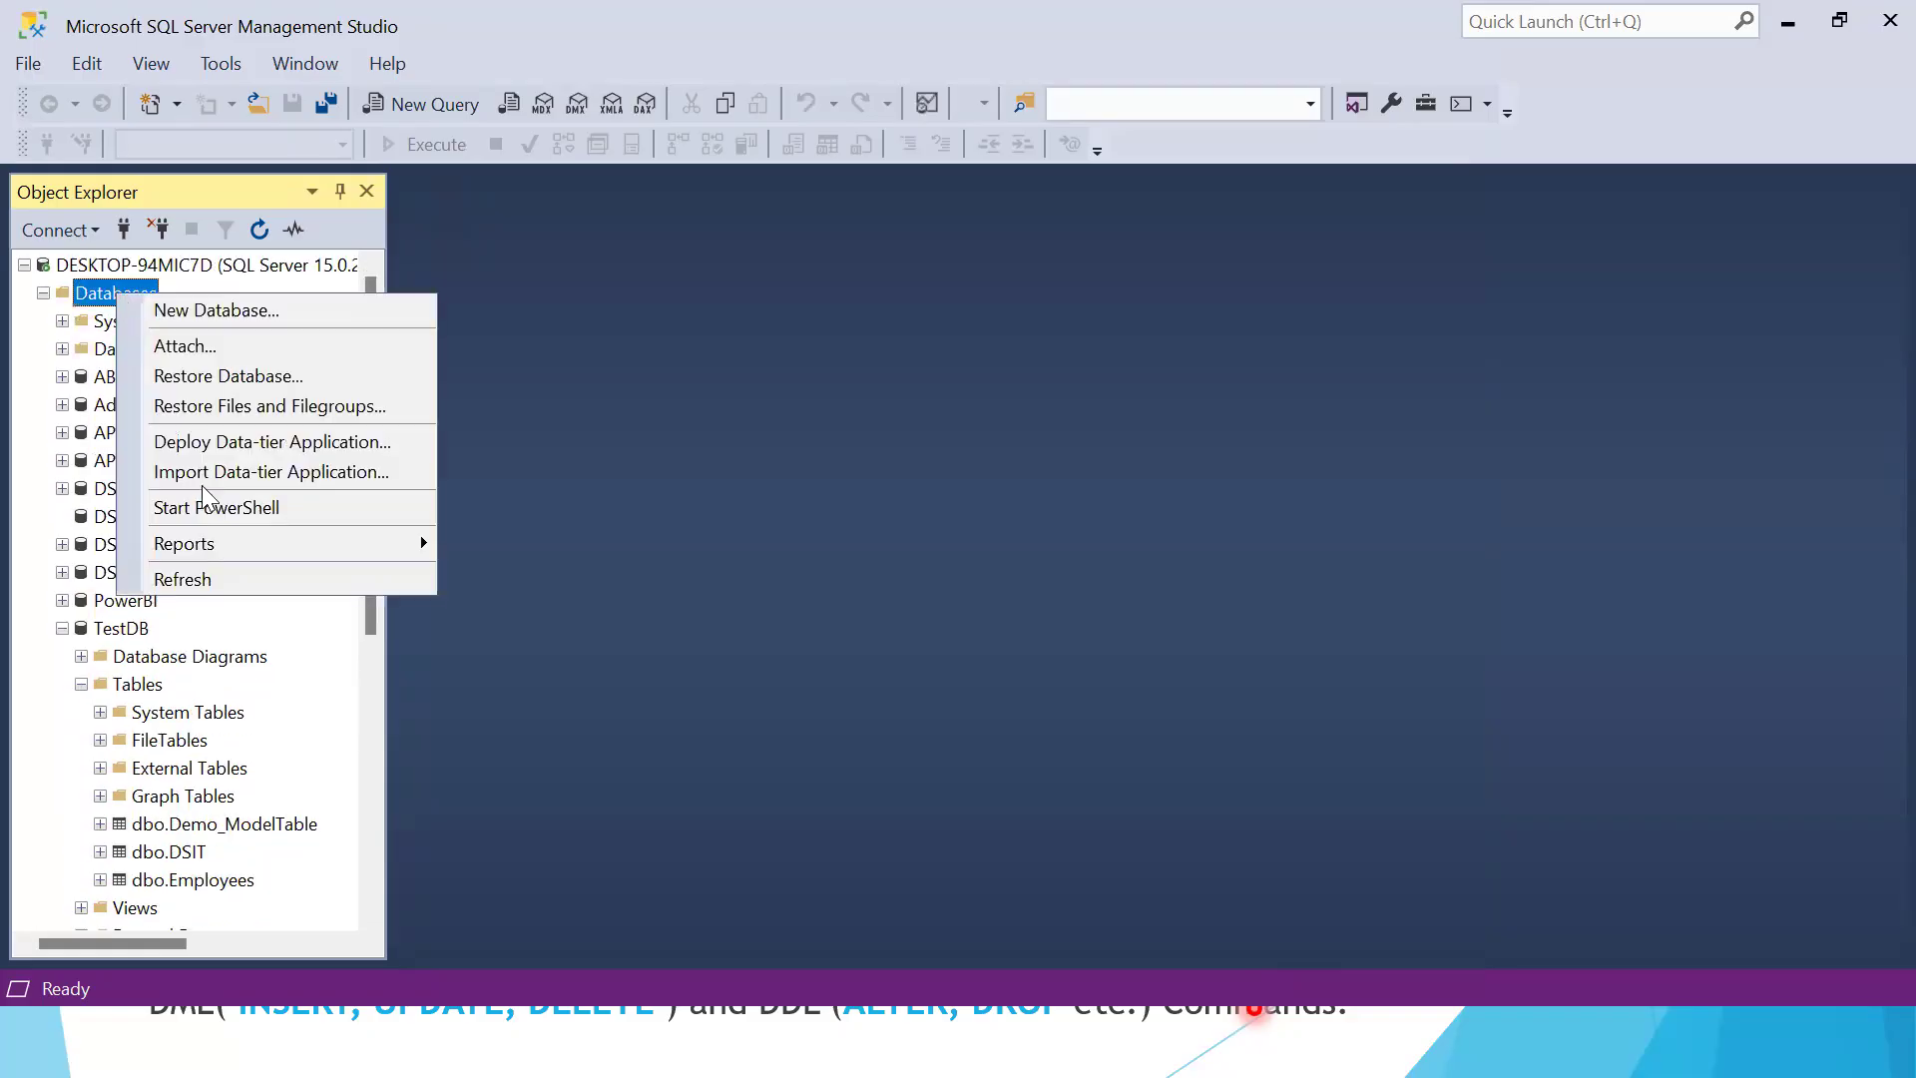
click(204, 581)
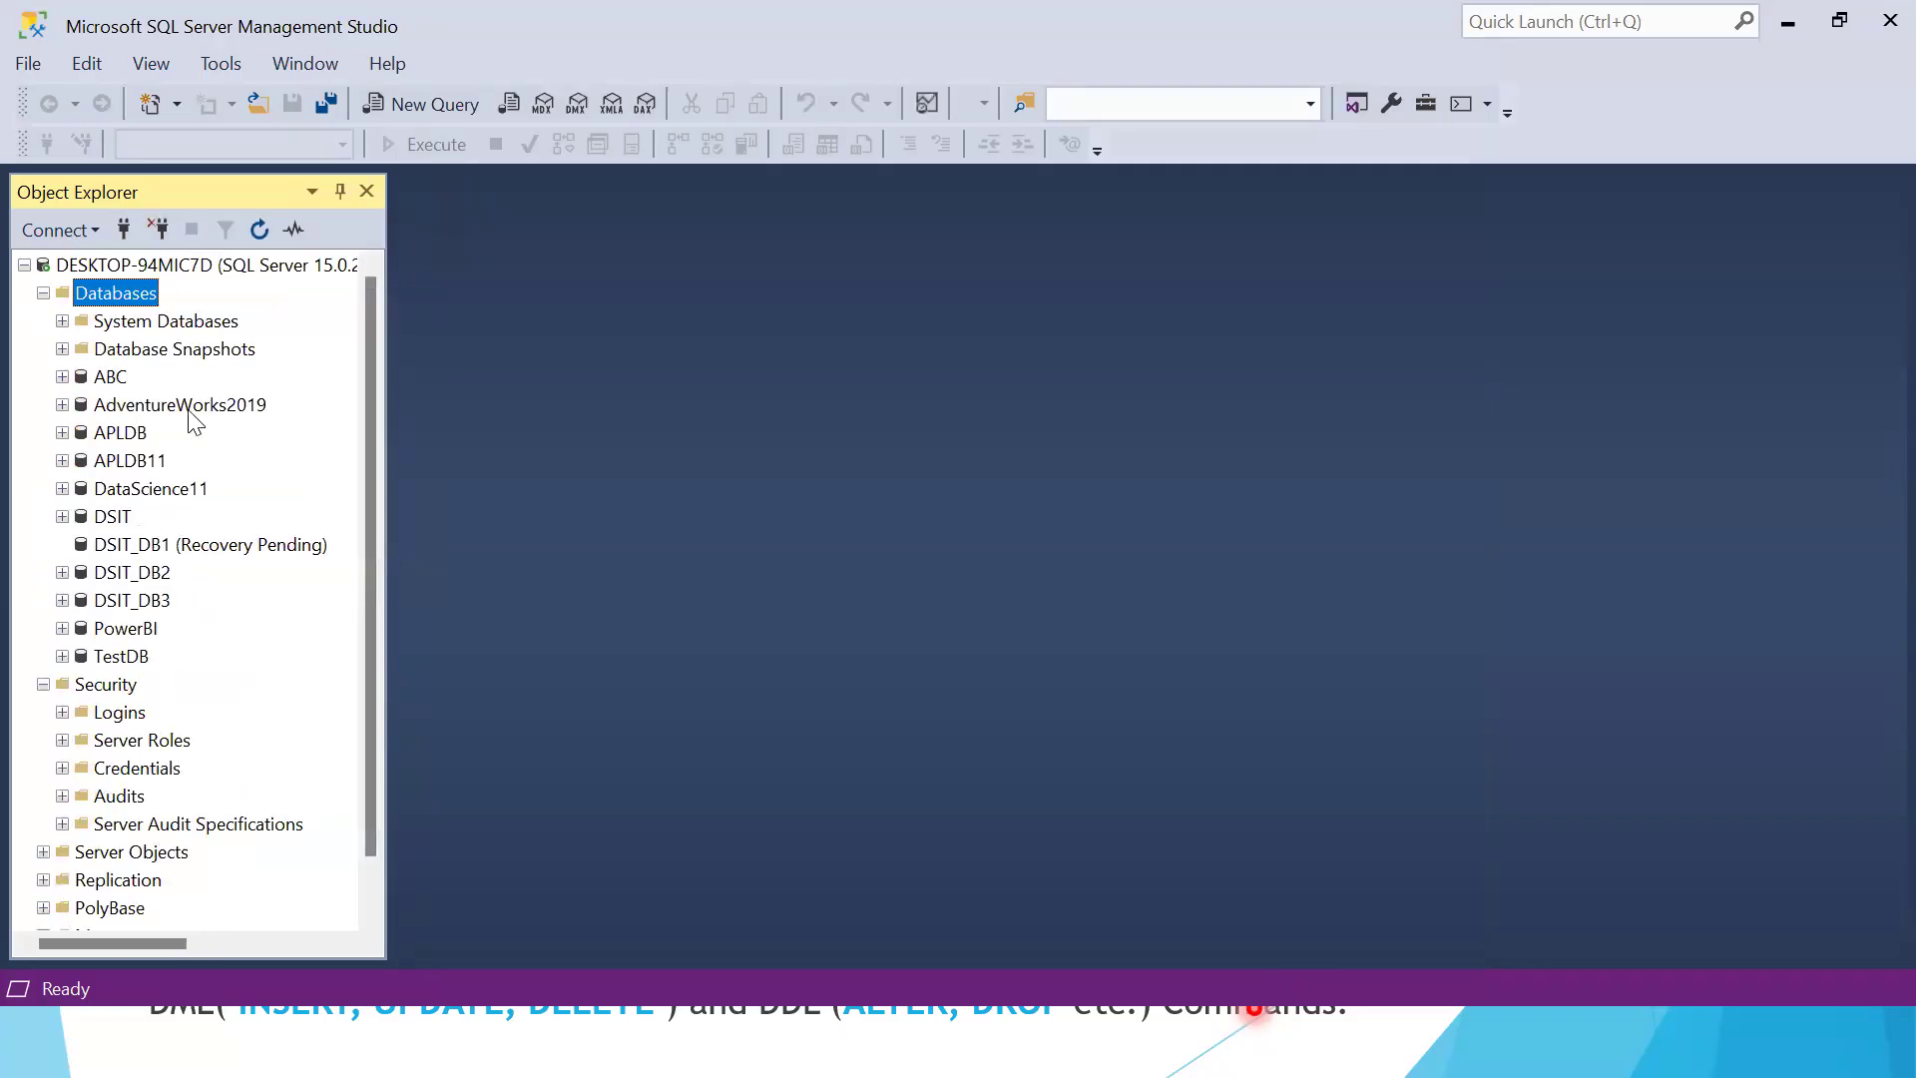
click(170, 498)
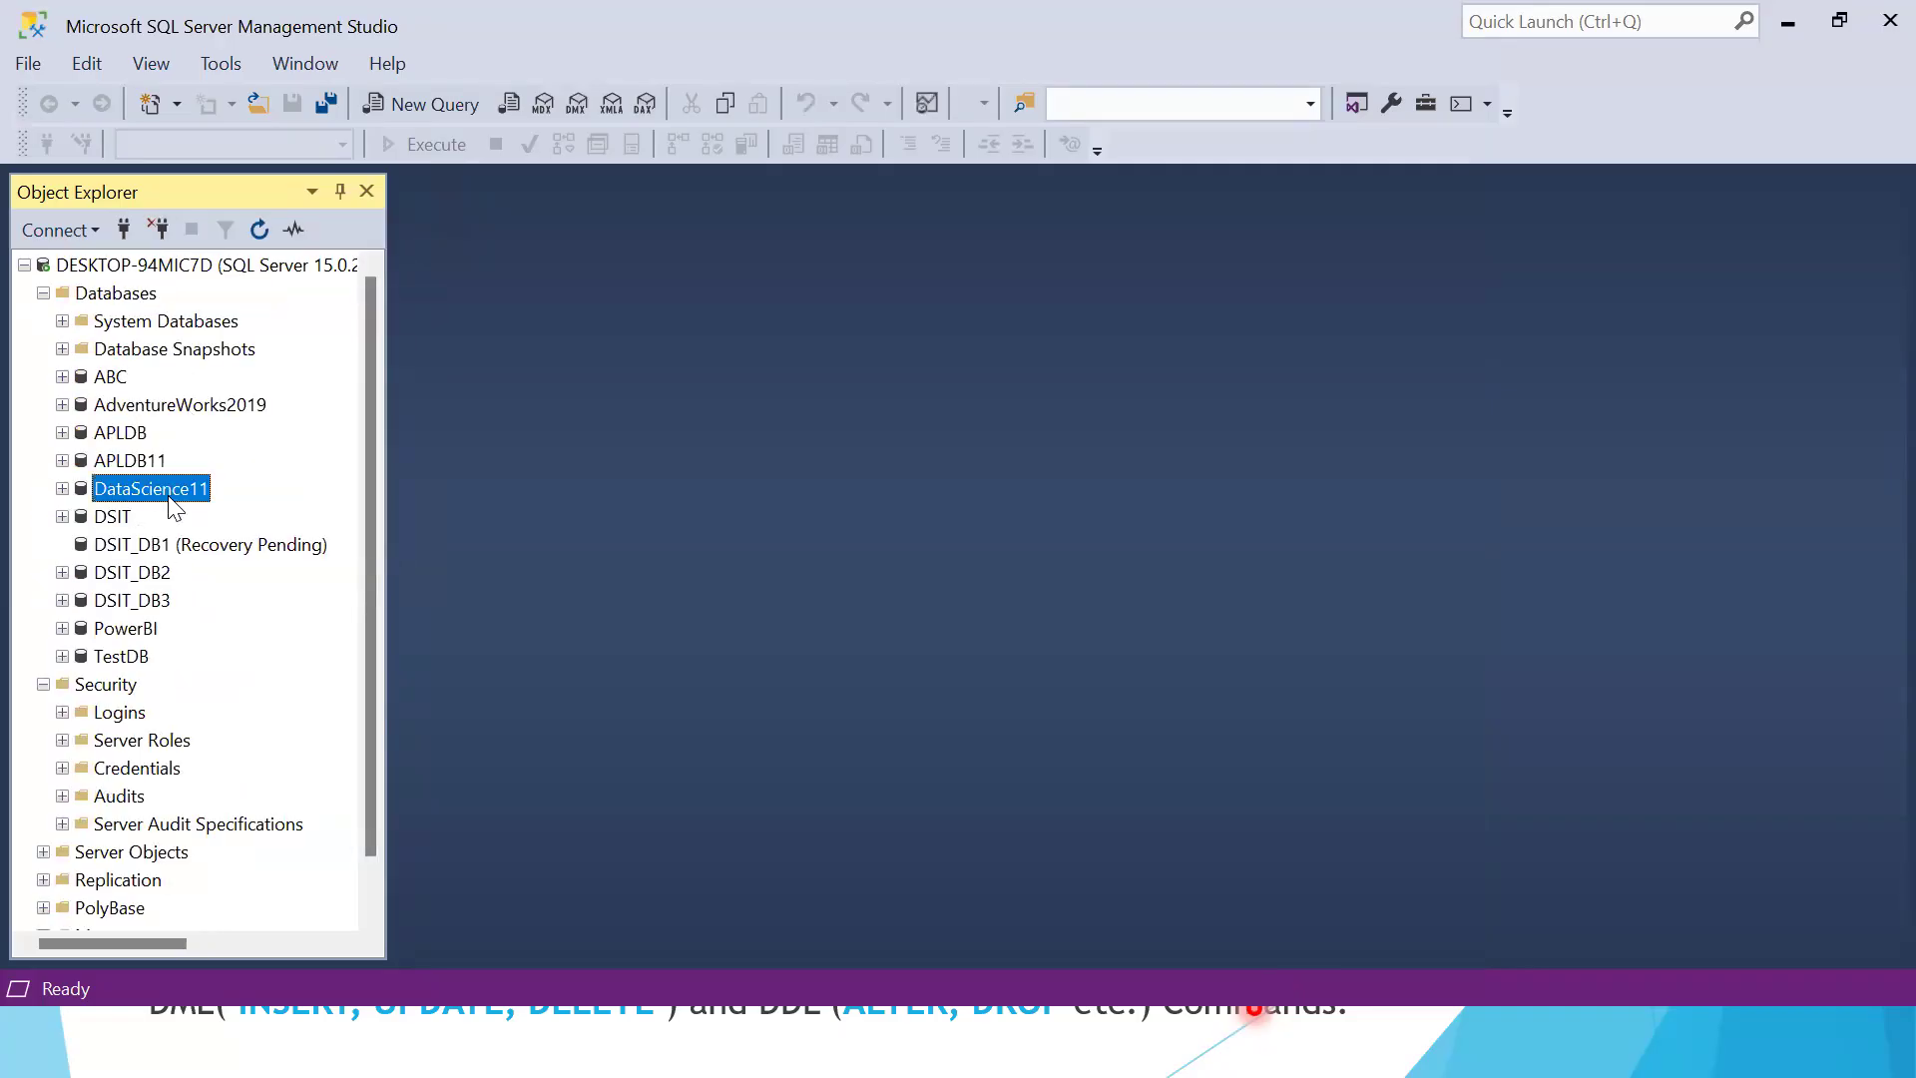
Switch to File Explorer, refresh the Python (E:) drive and examine the new database's data and log files
key(super)
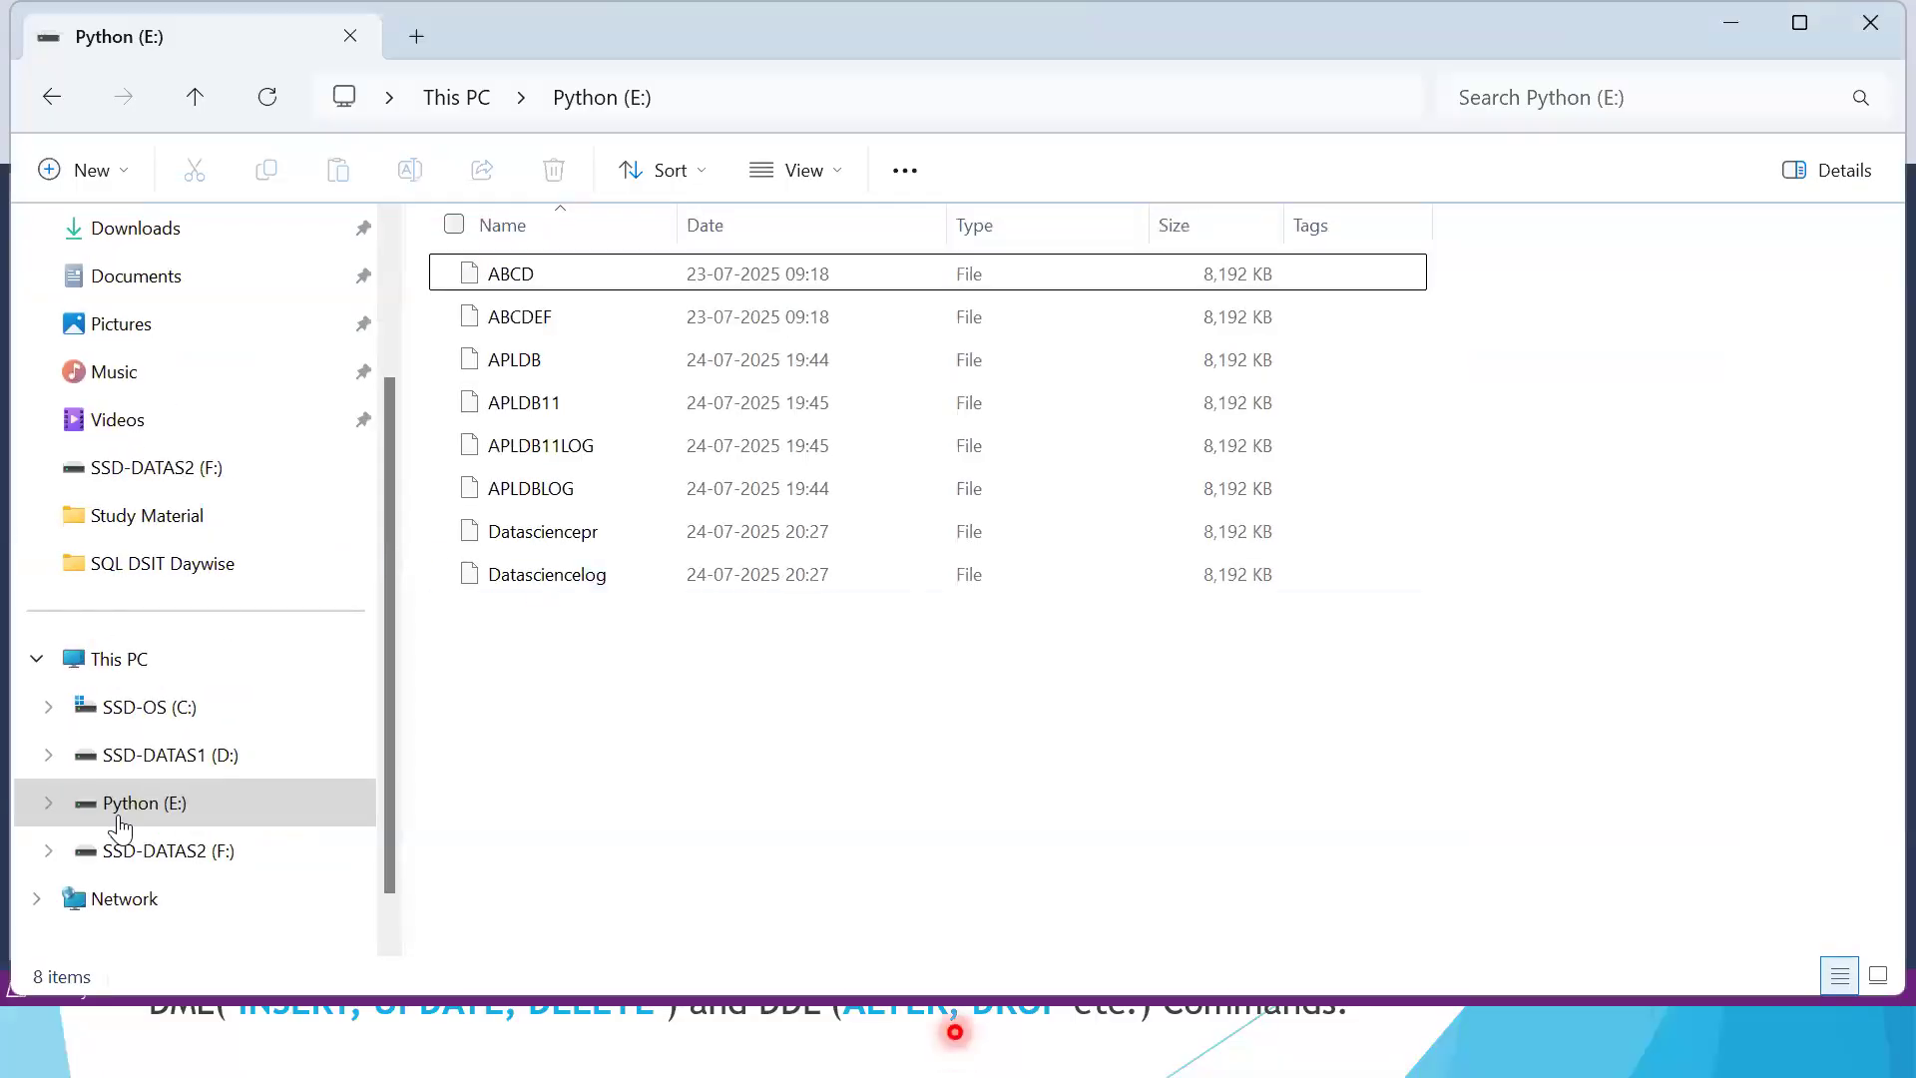
click(124, 813)
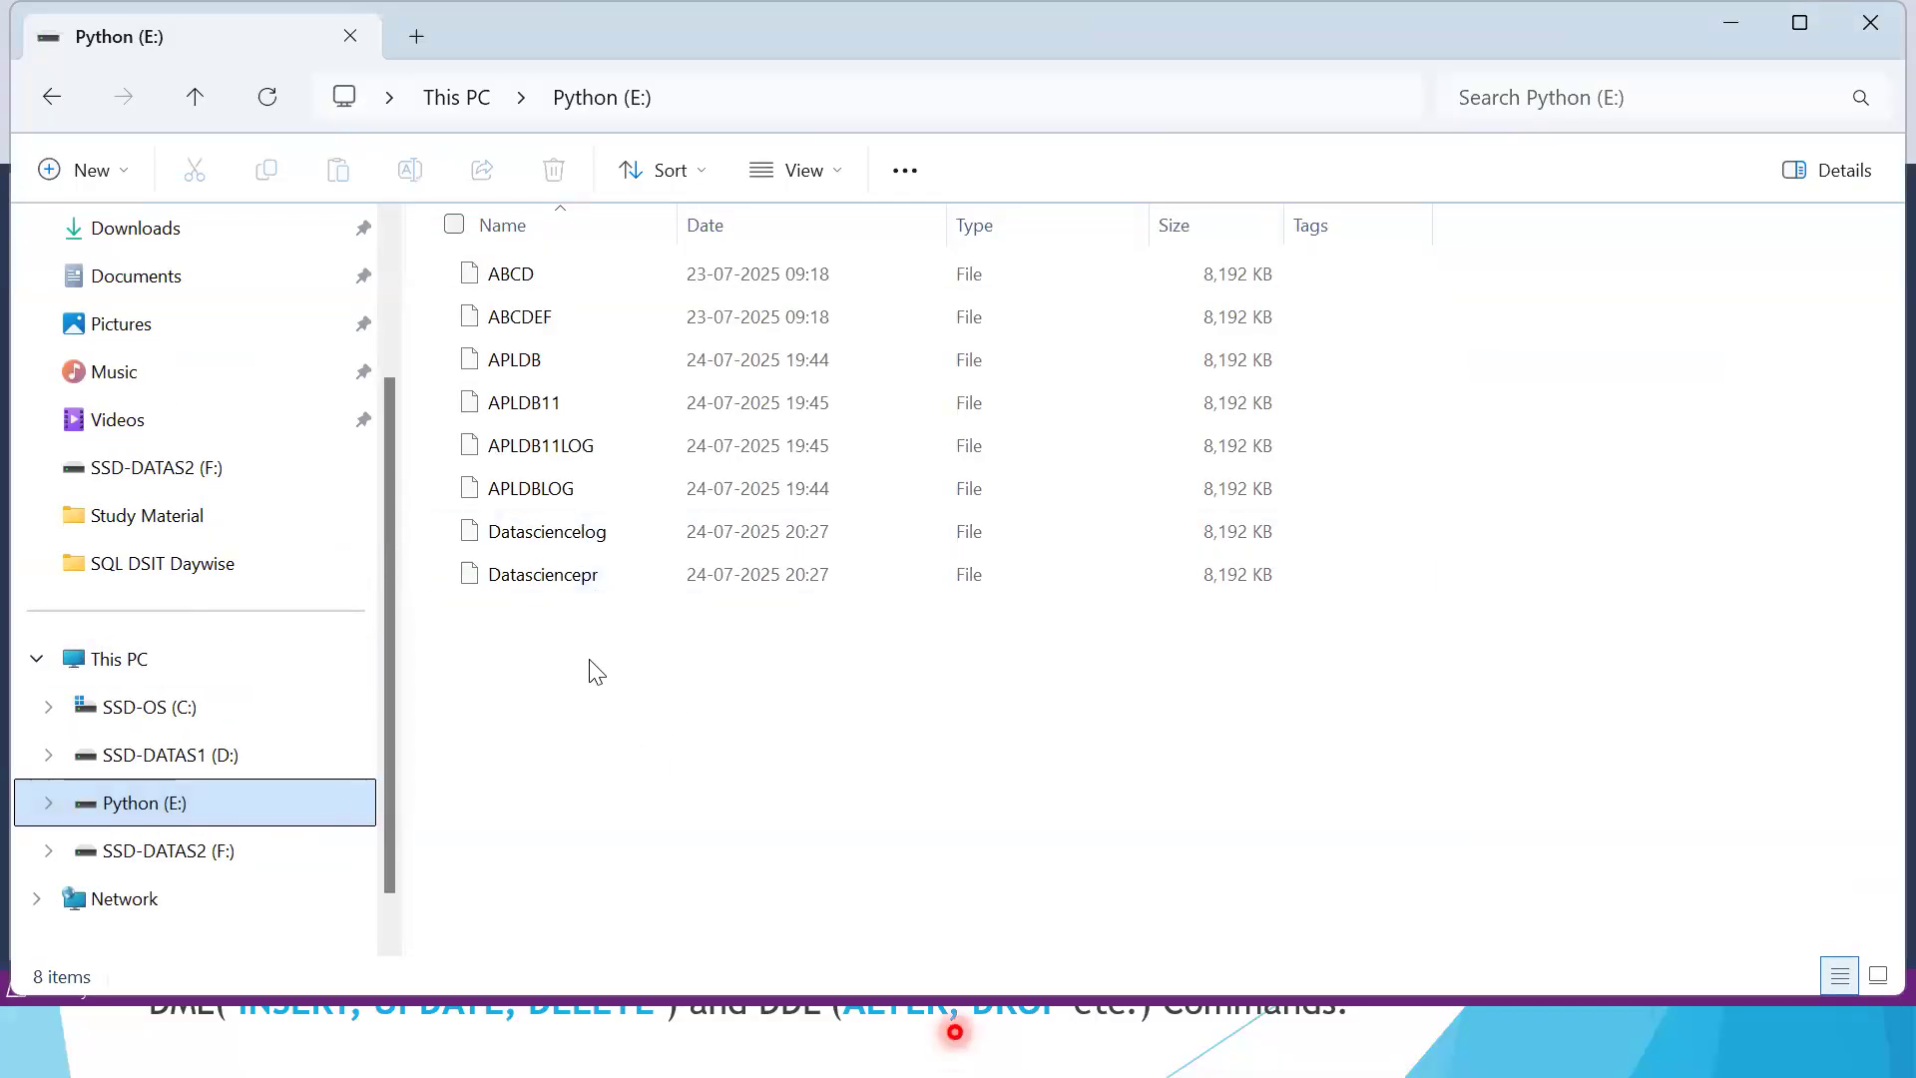
right_click(676, 736)
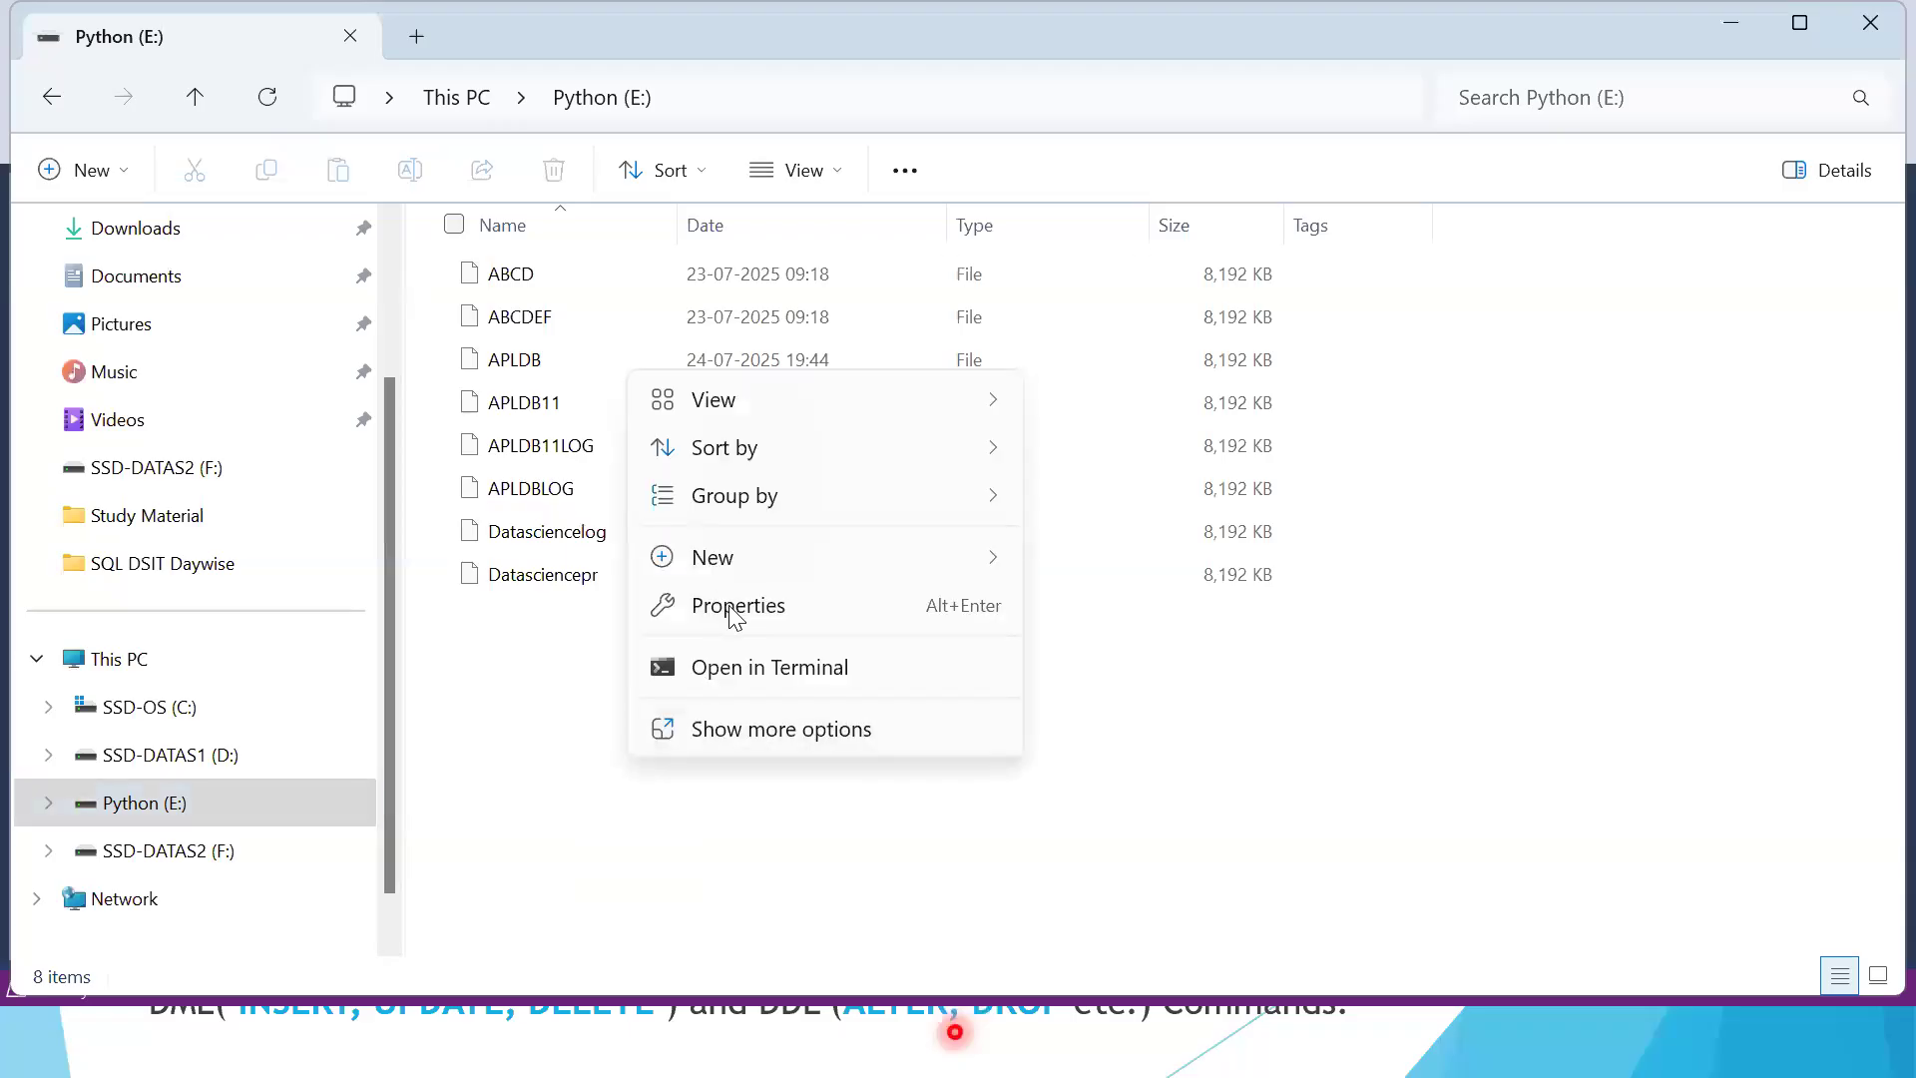
click(762, 729)
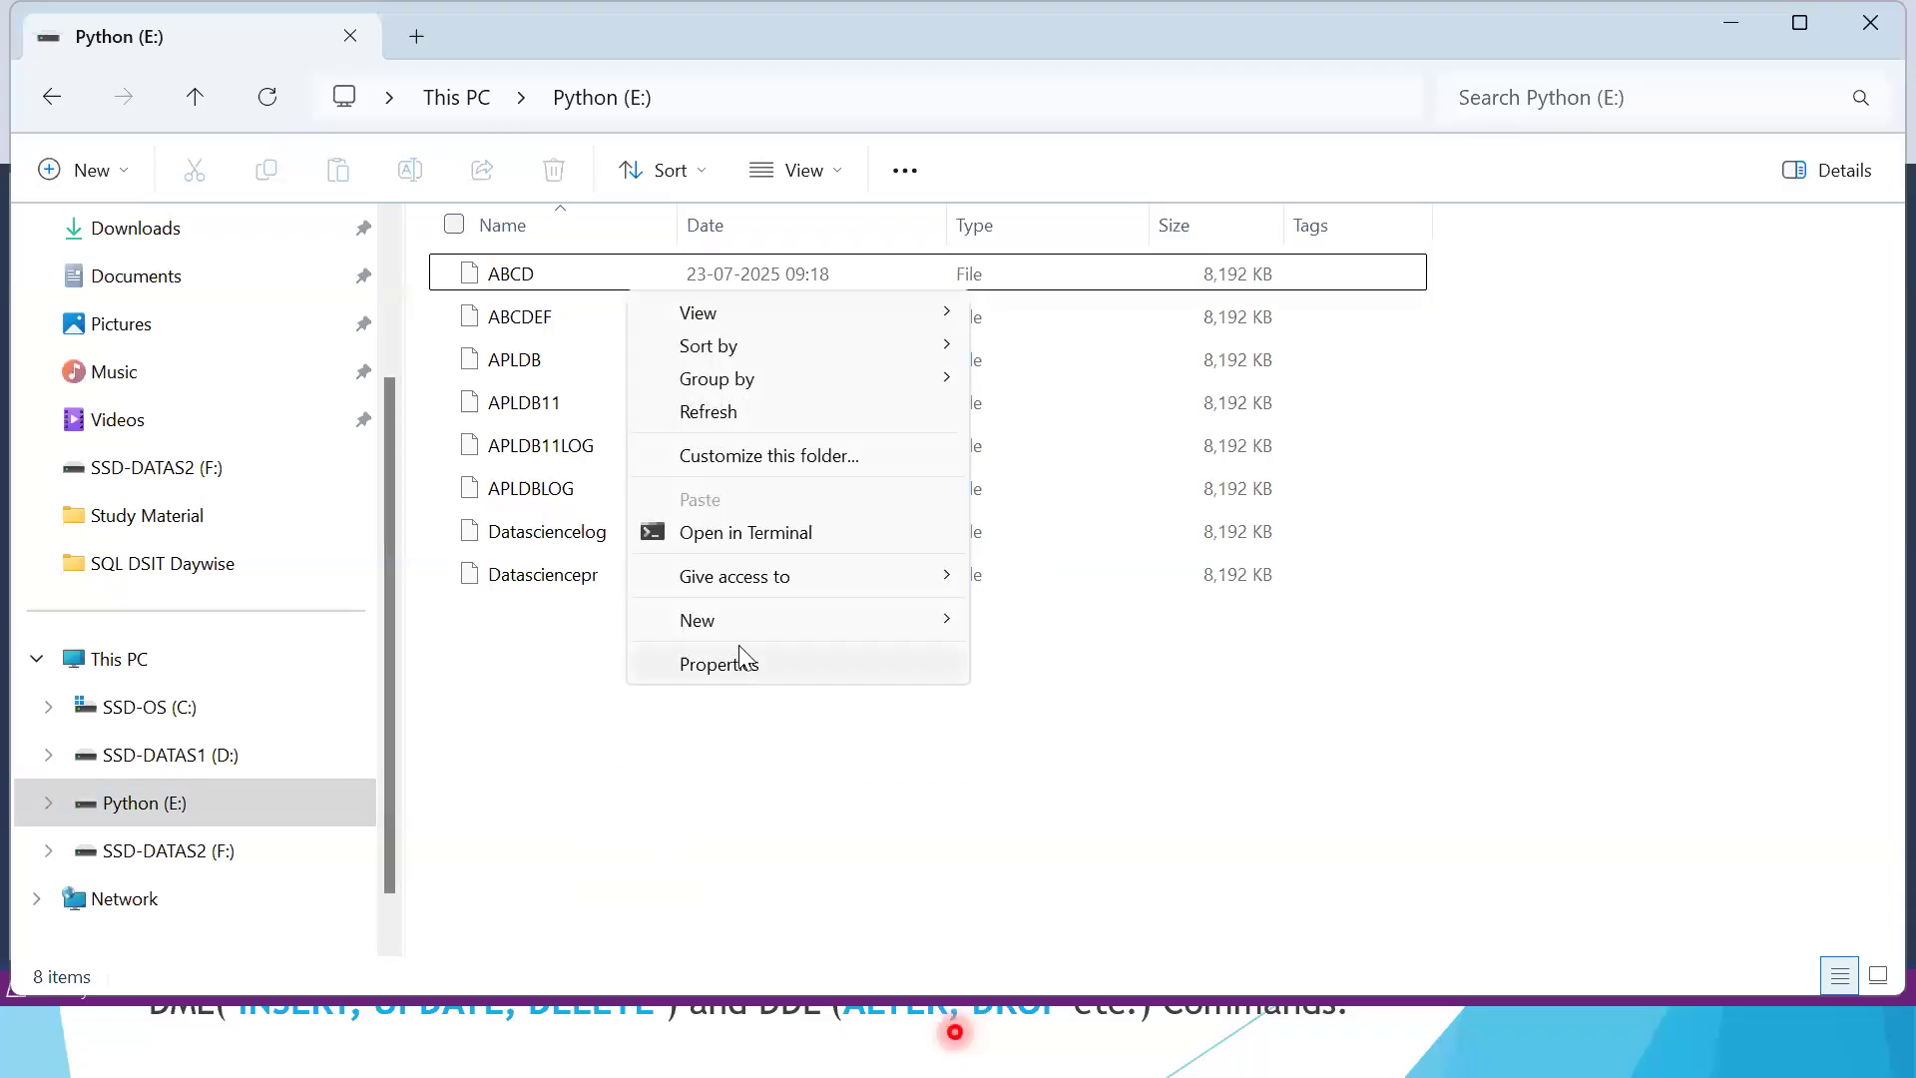
click(734, 411)
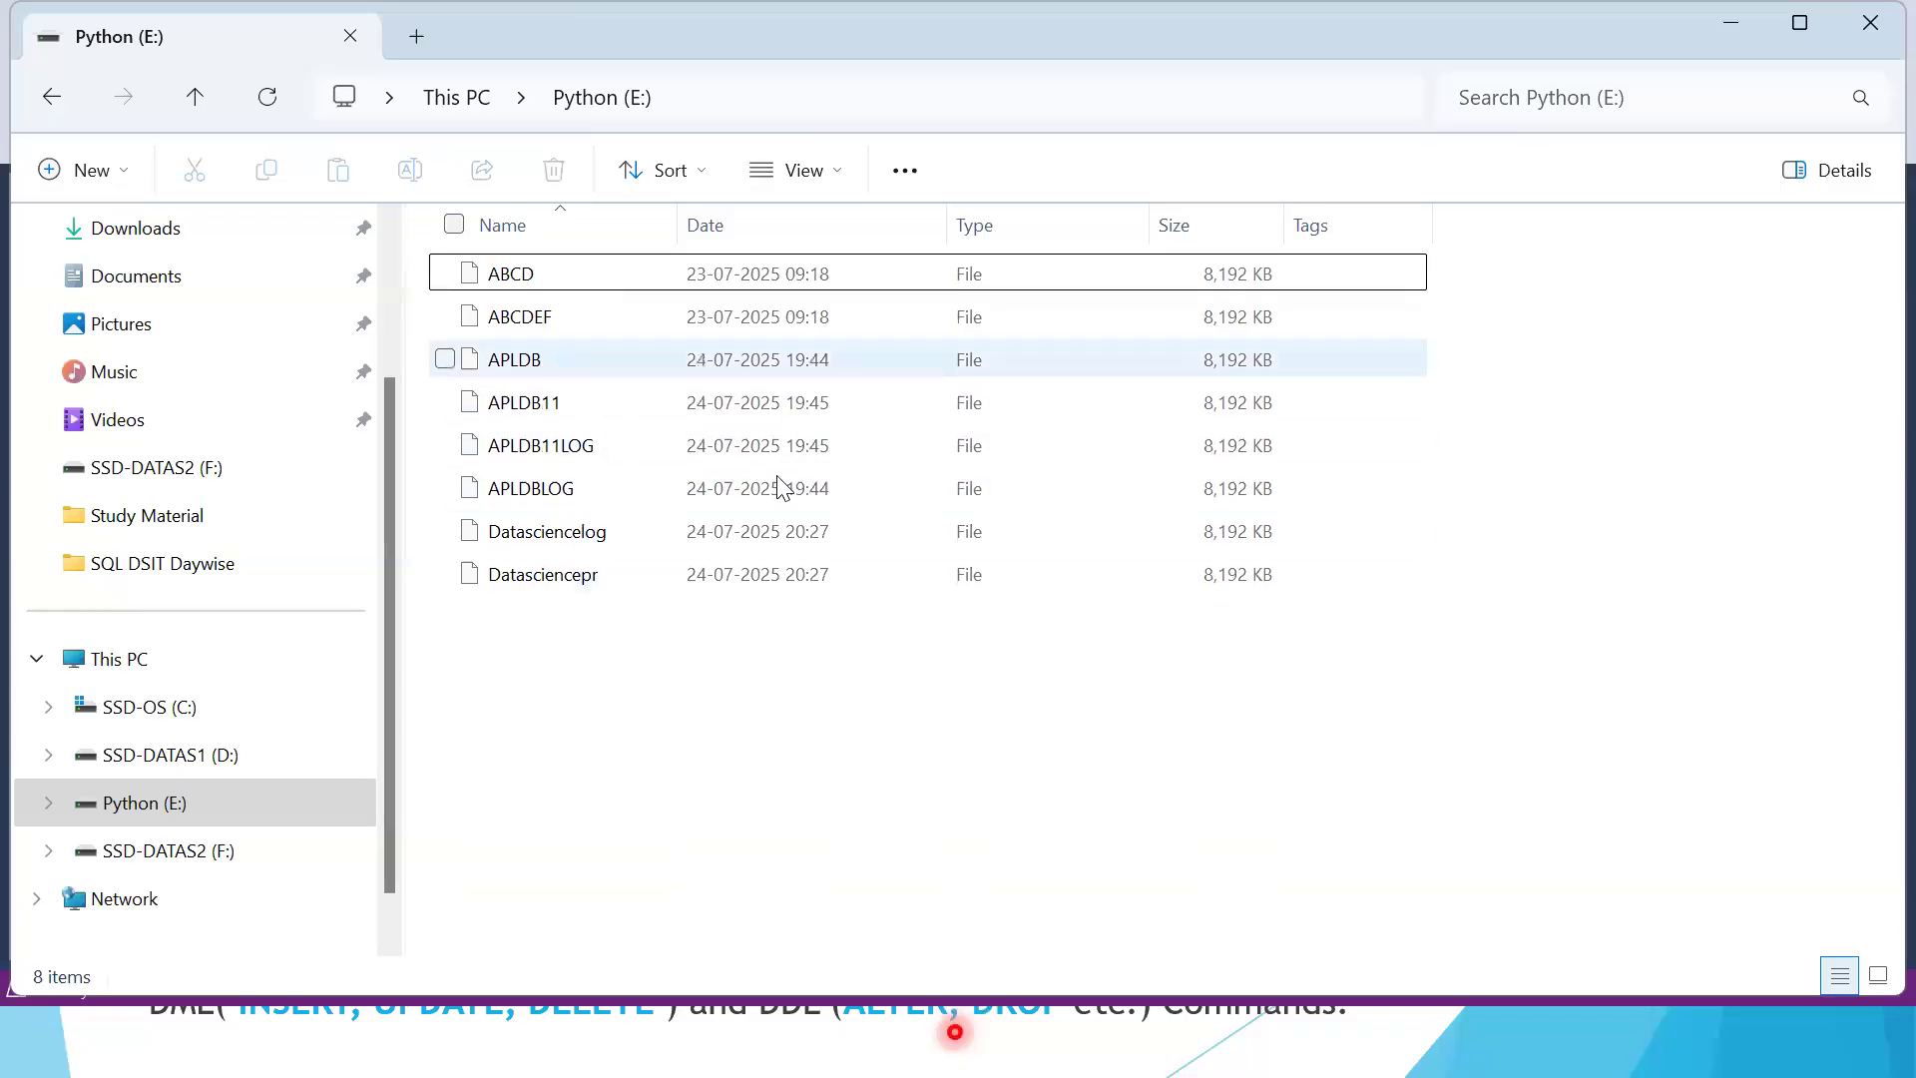
click(159, 814)
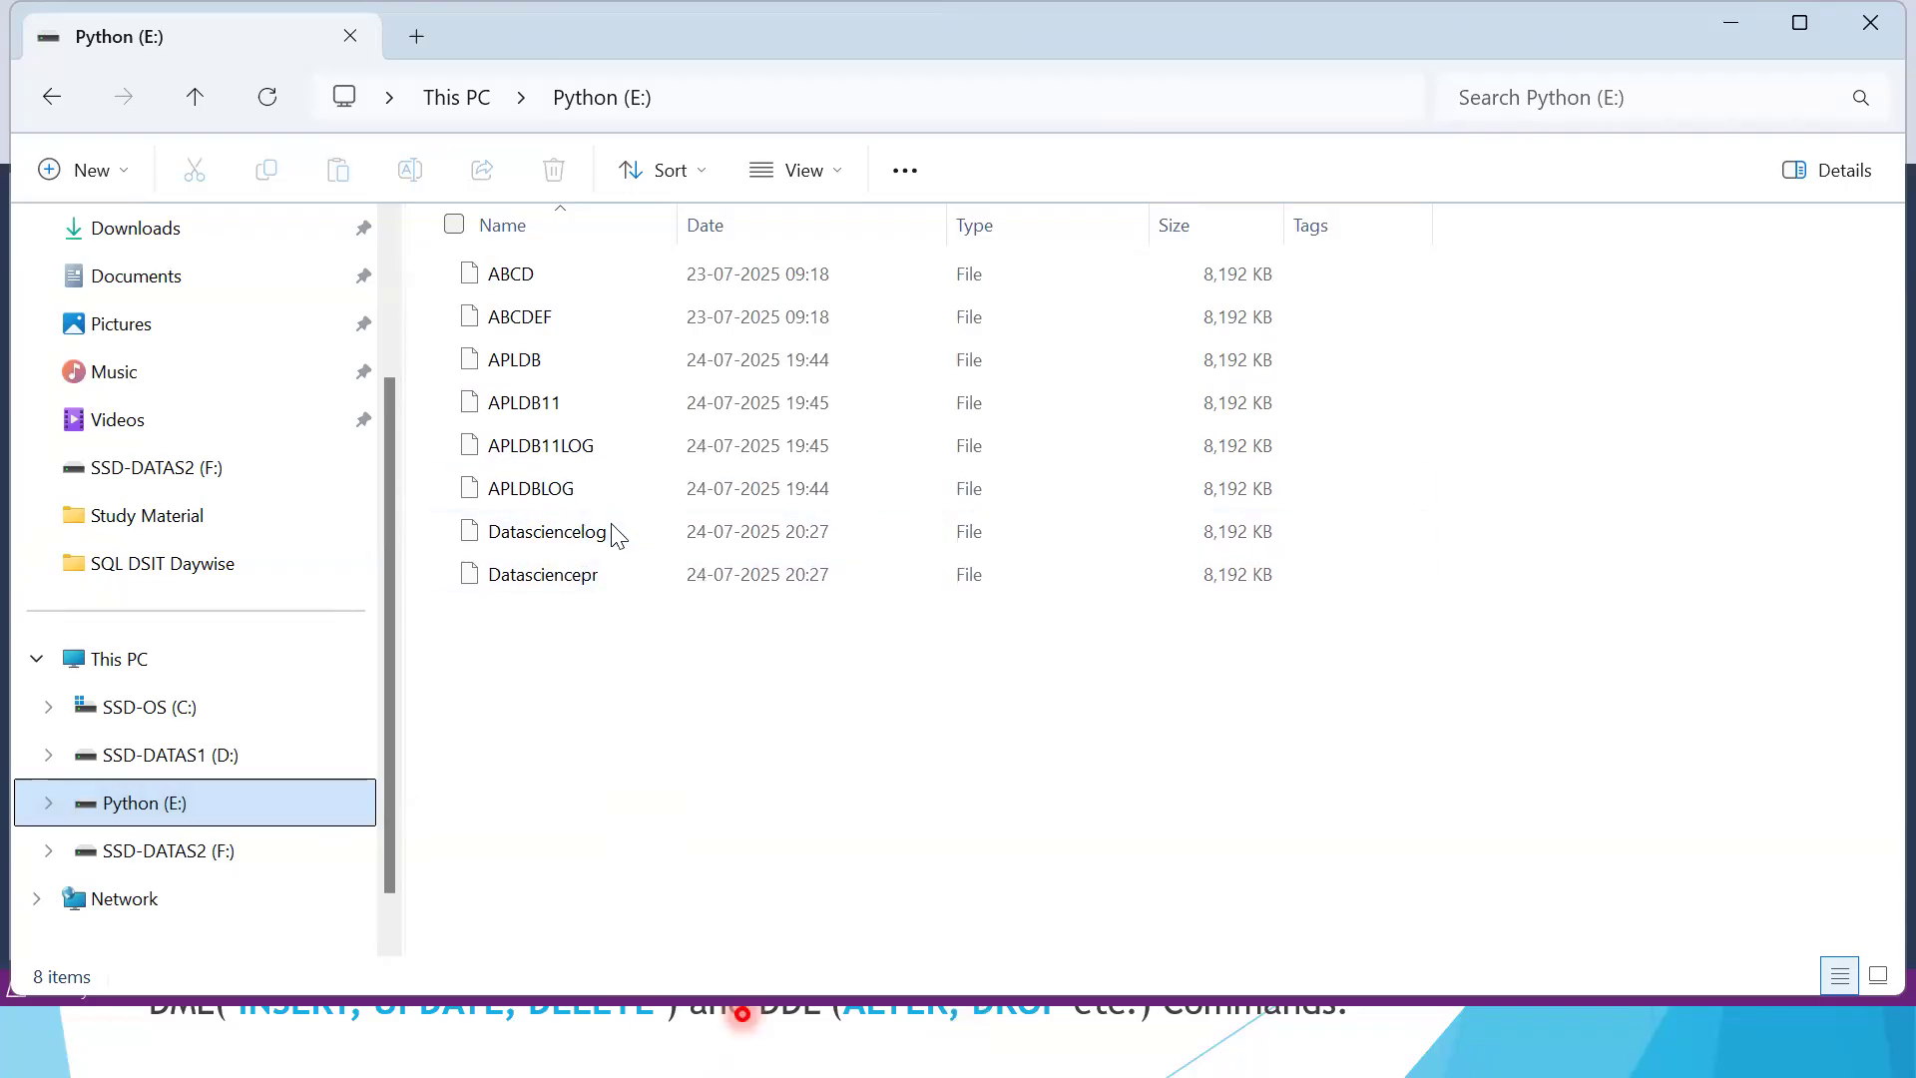
Return to SQL Server Management Studio and expand the DataScience11 database and its Tables folder
key(alt+Tab)
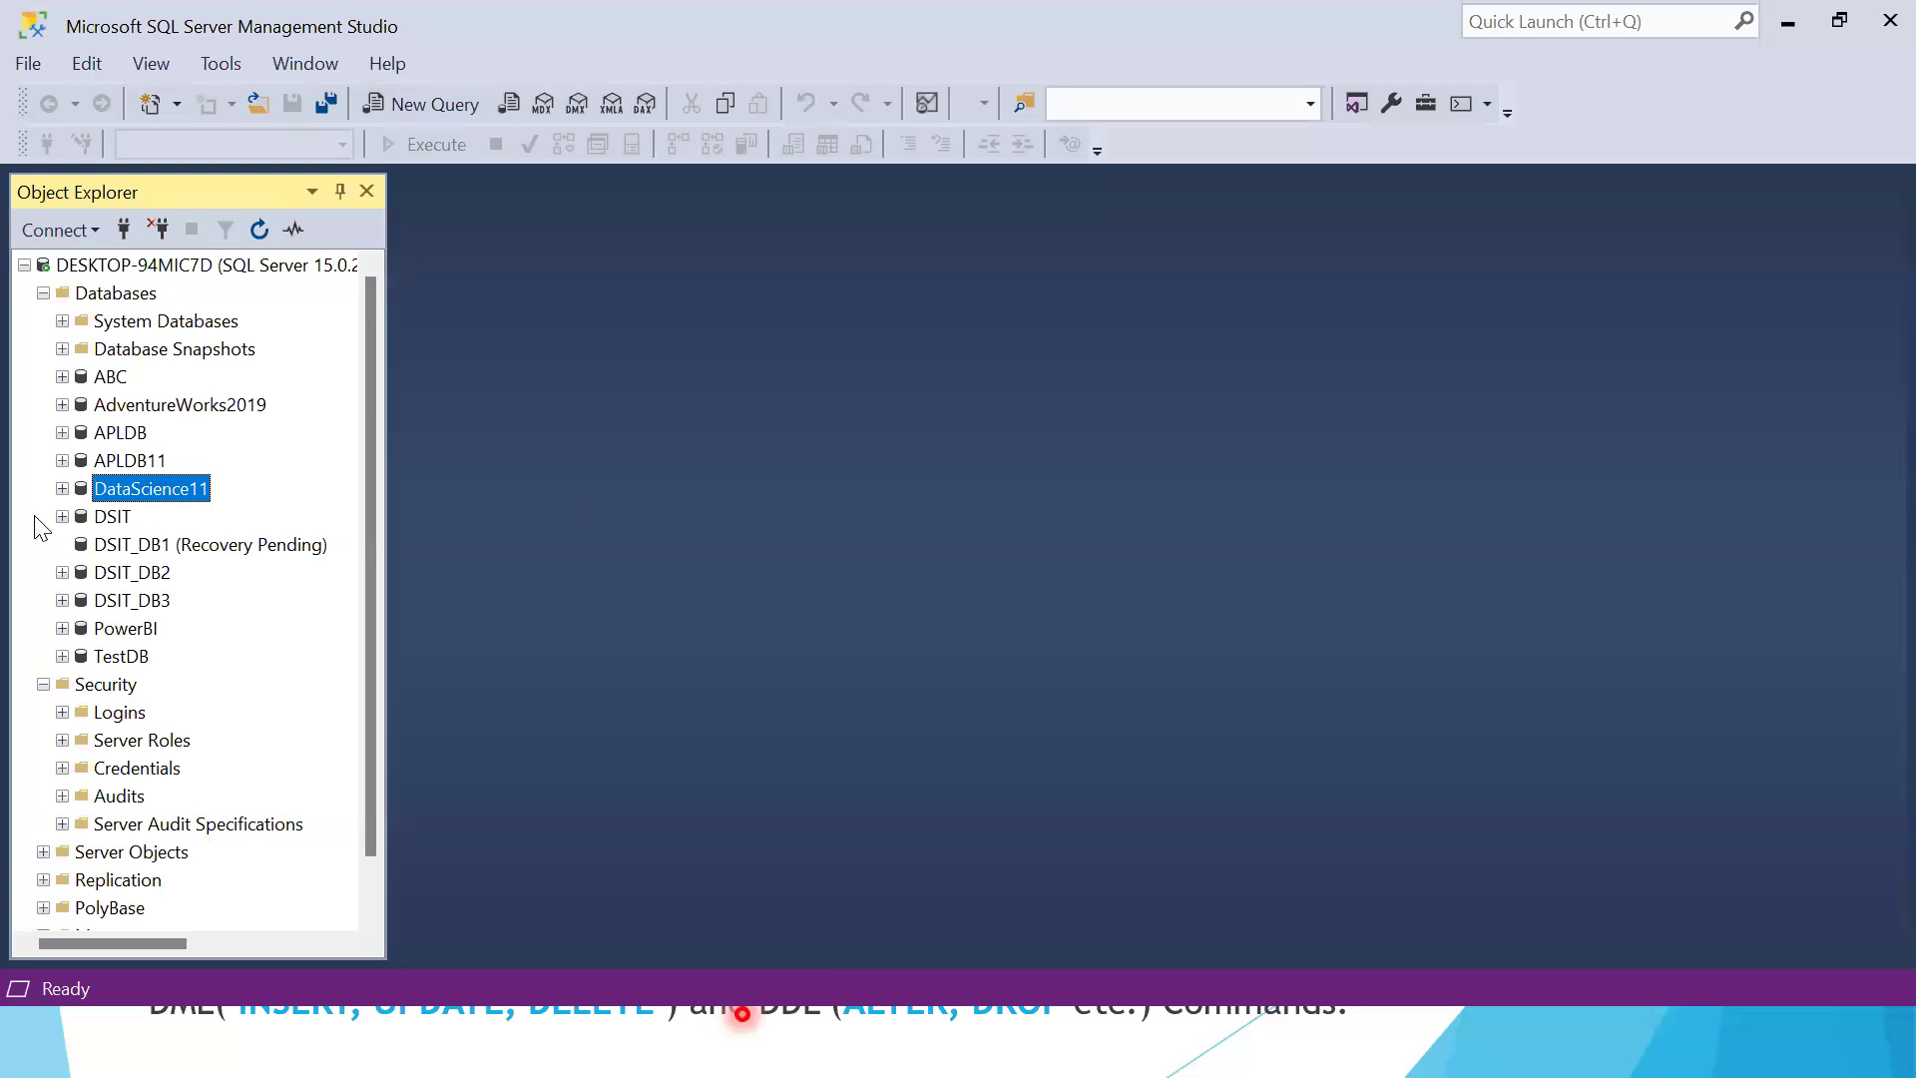
click(62, 488)
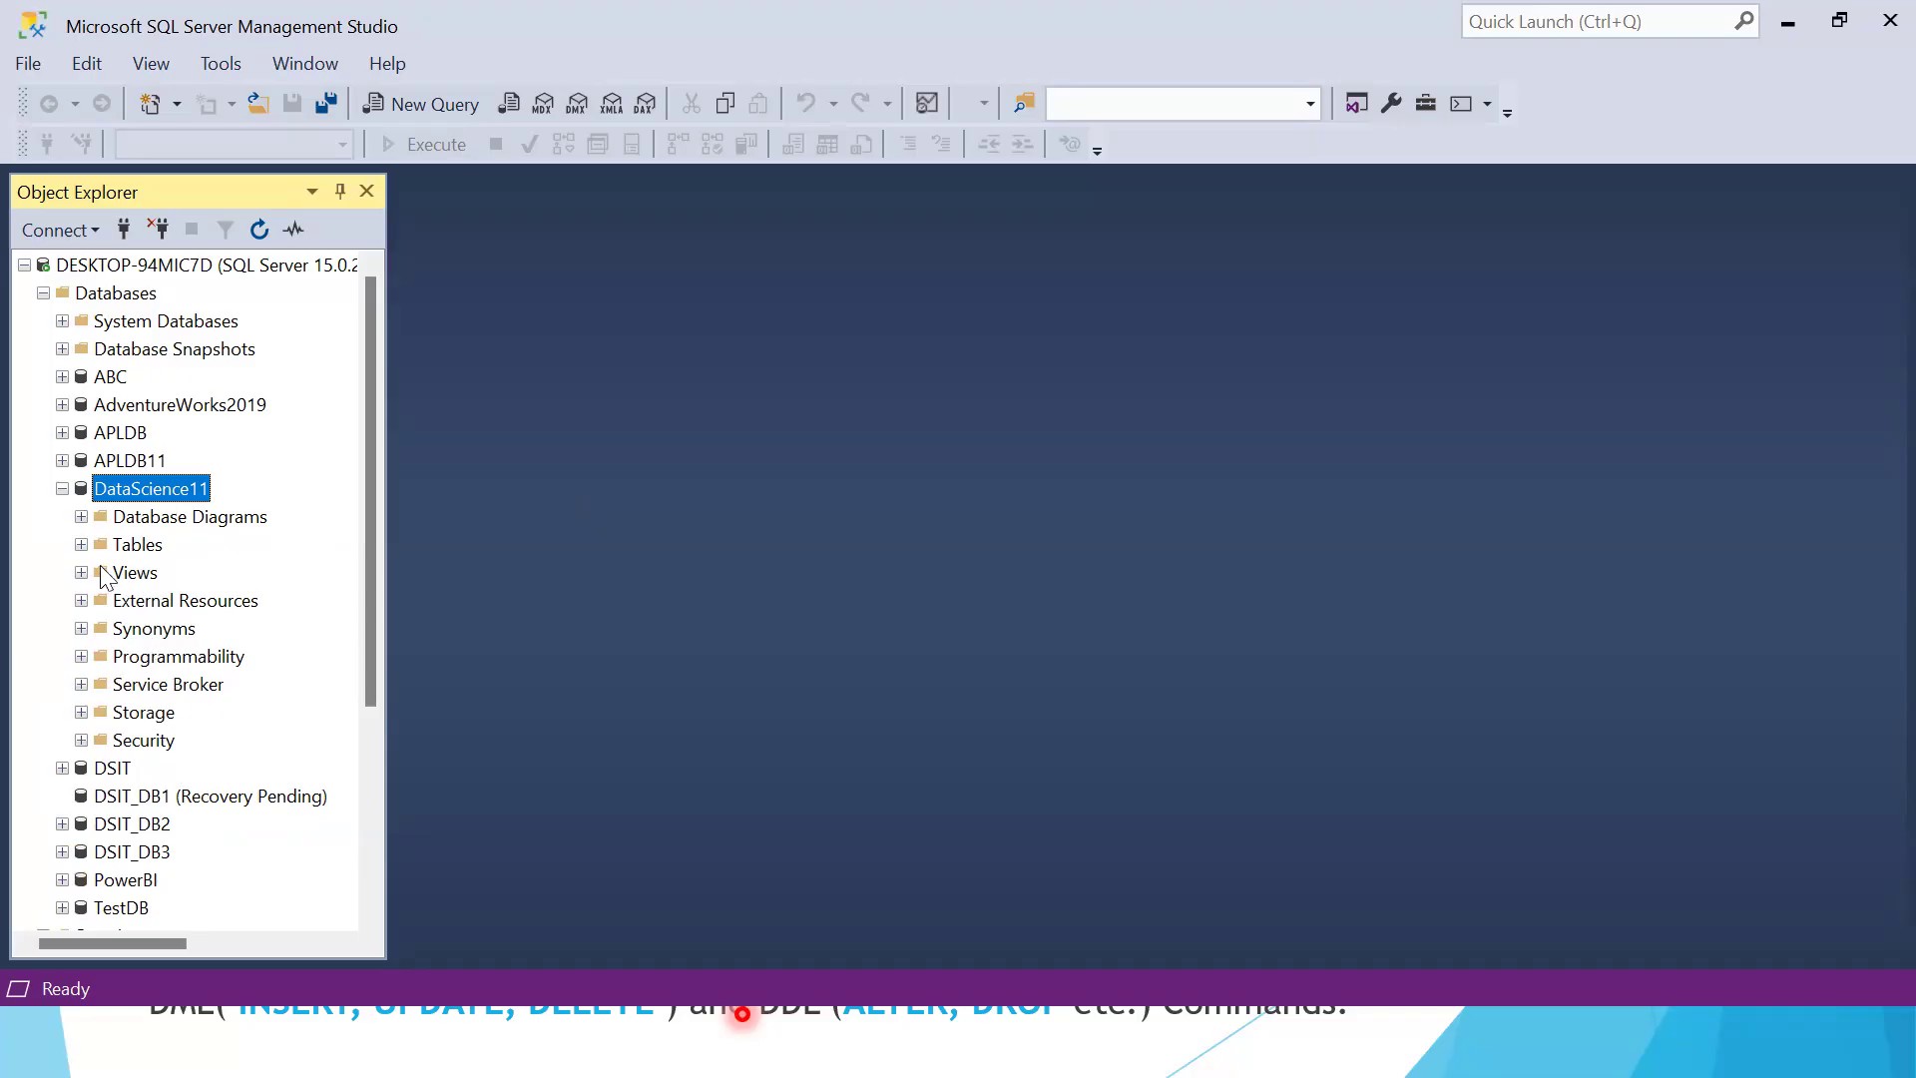
click(80, 545)
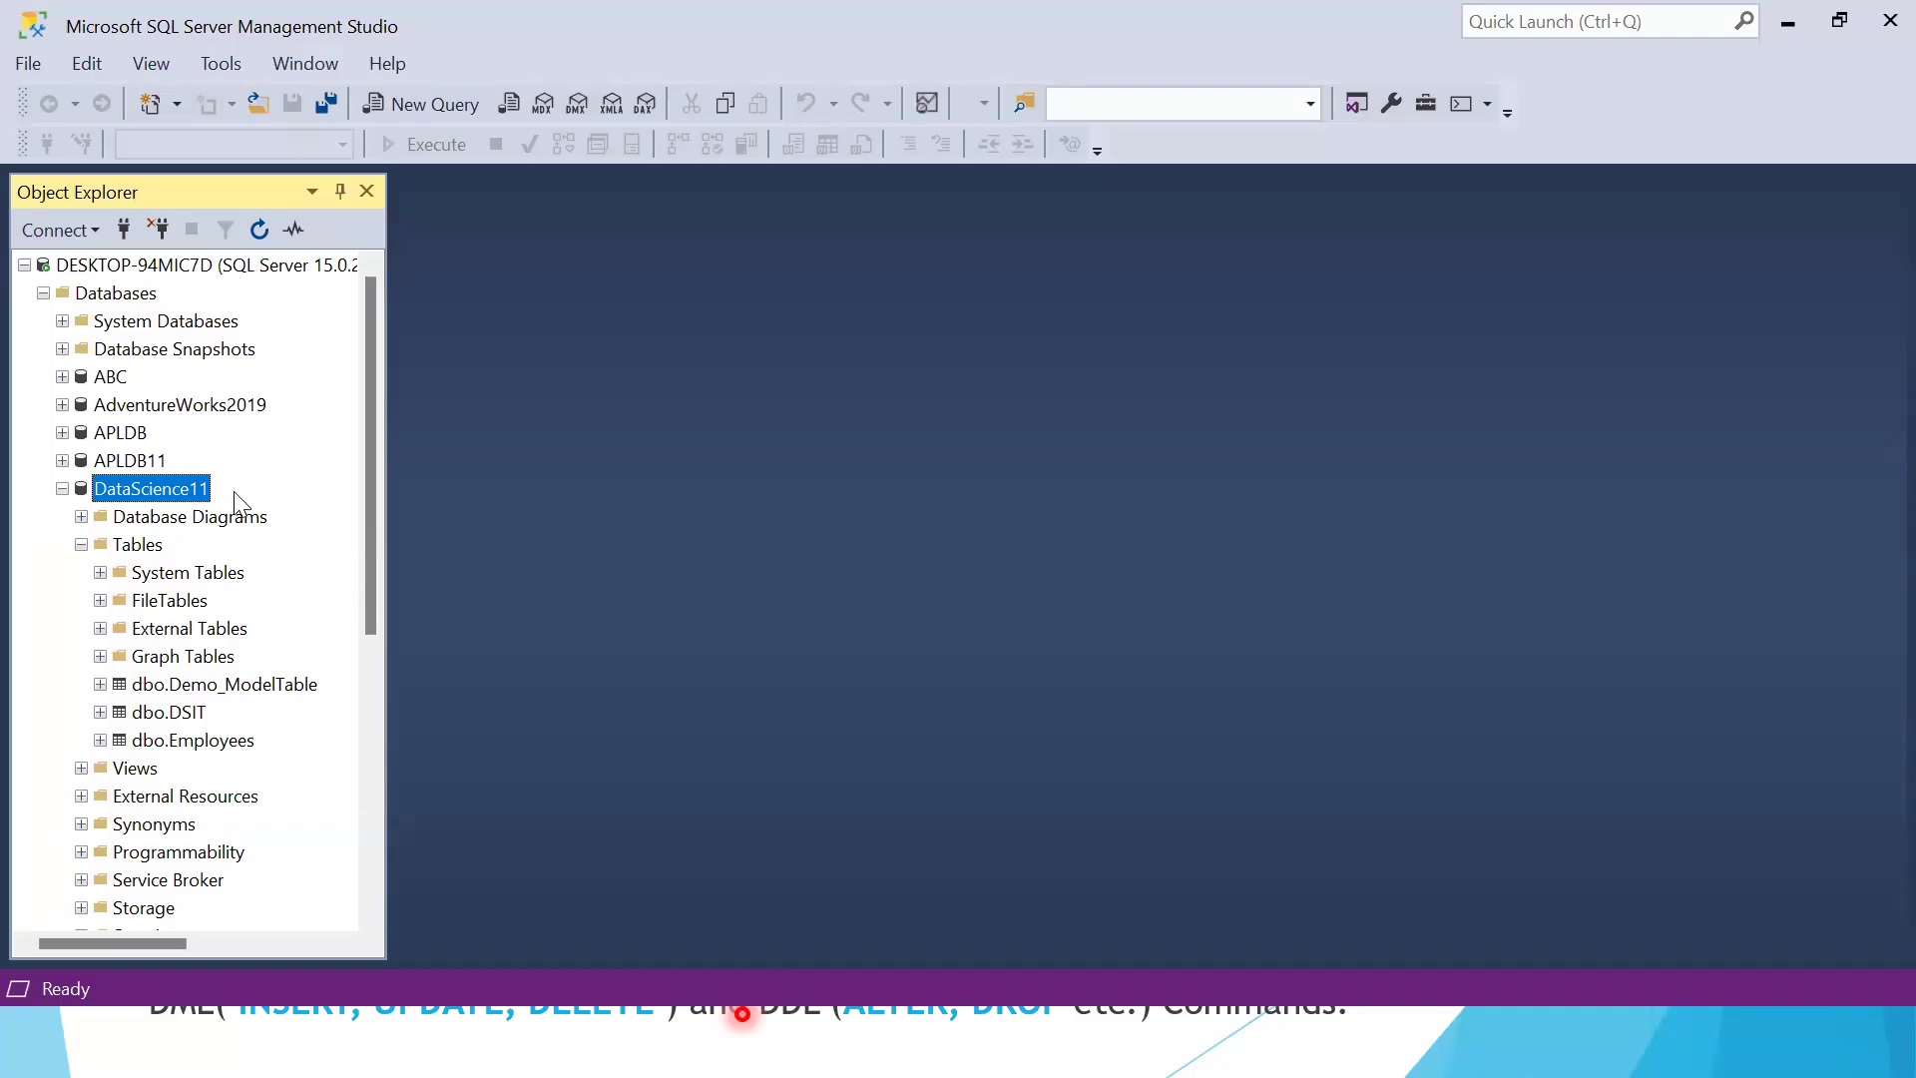
key(super)
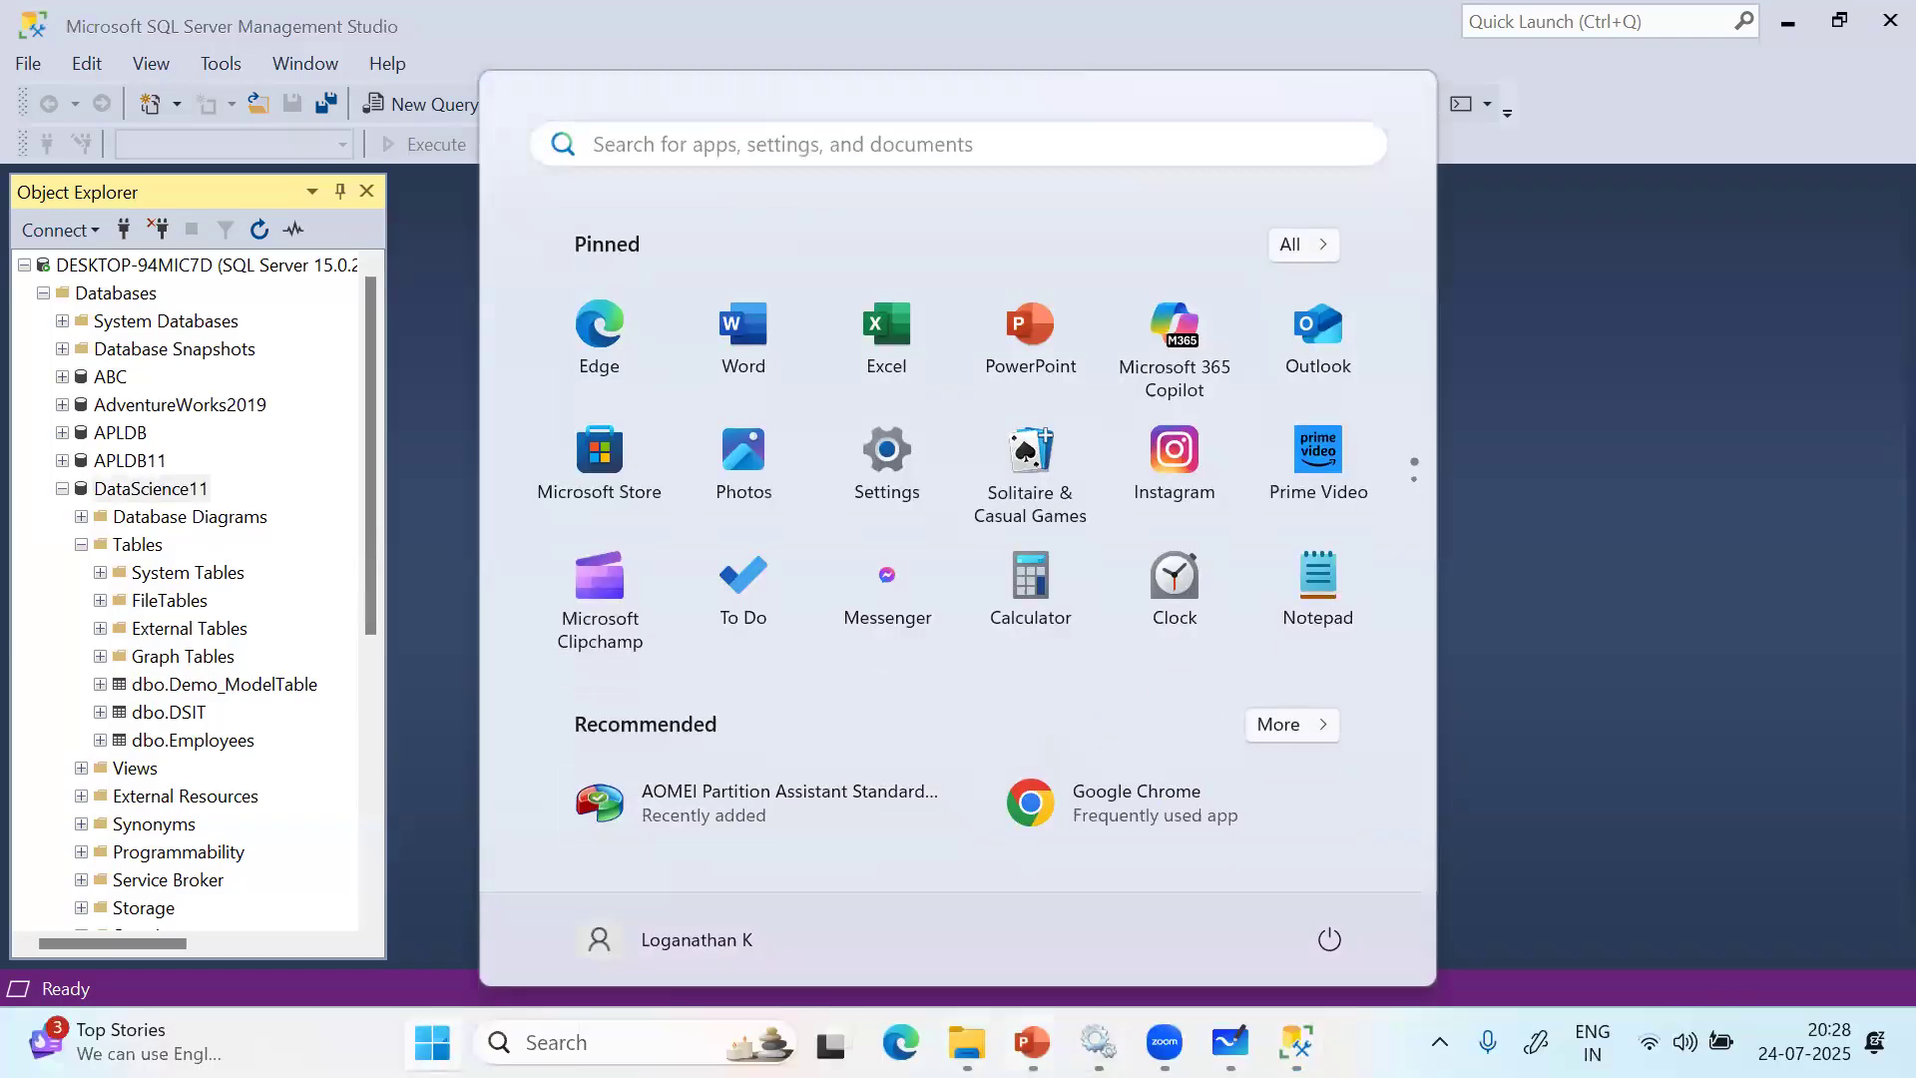
key(super)
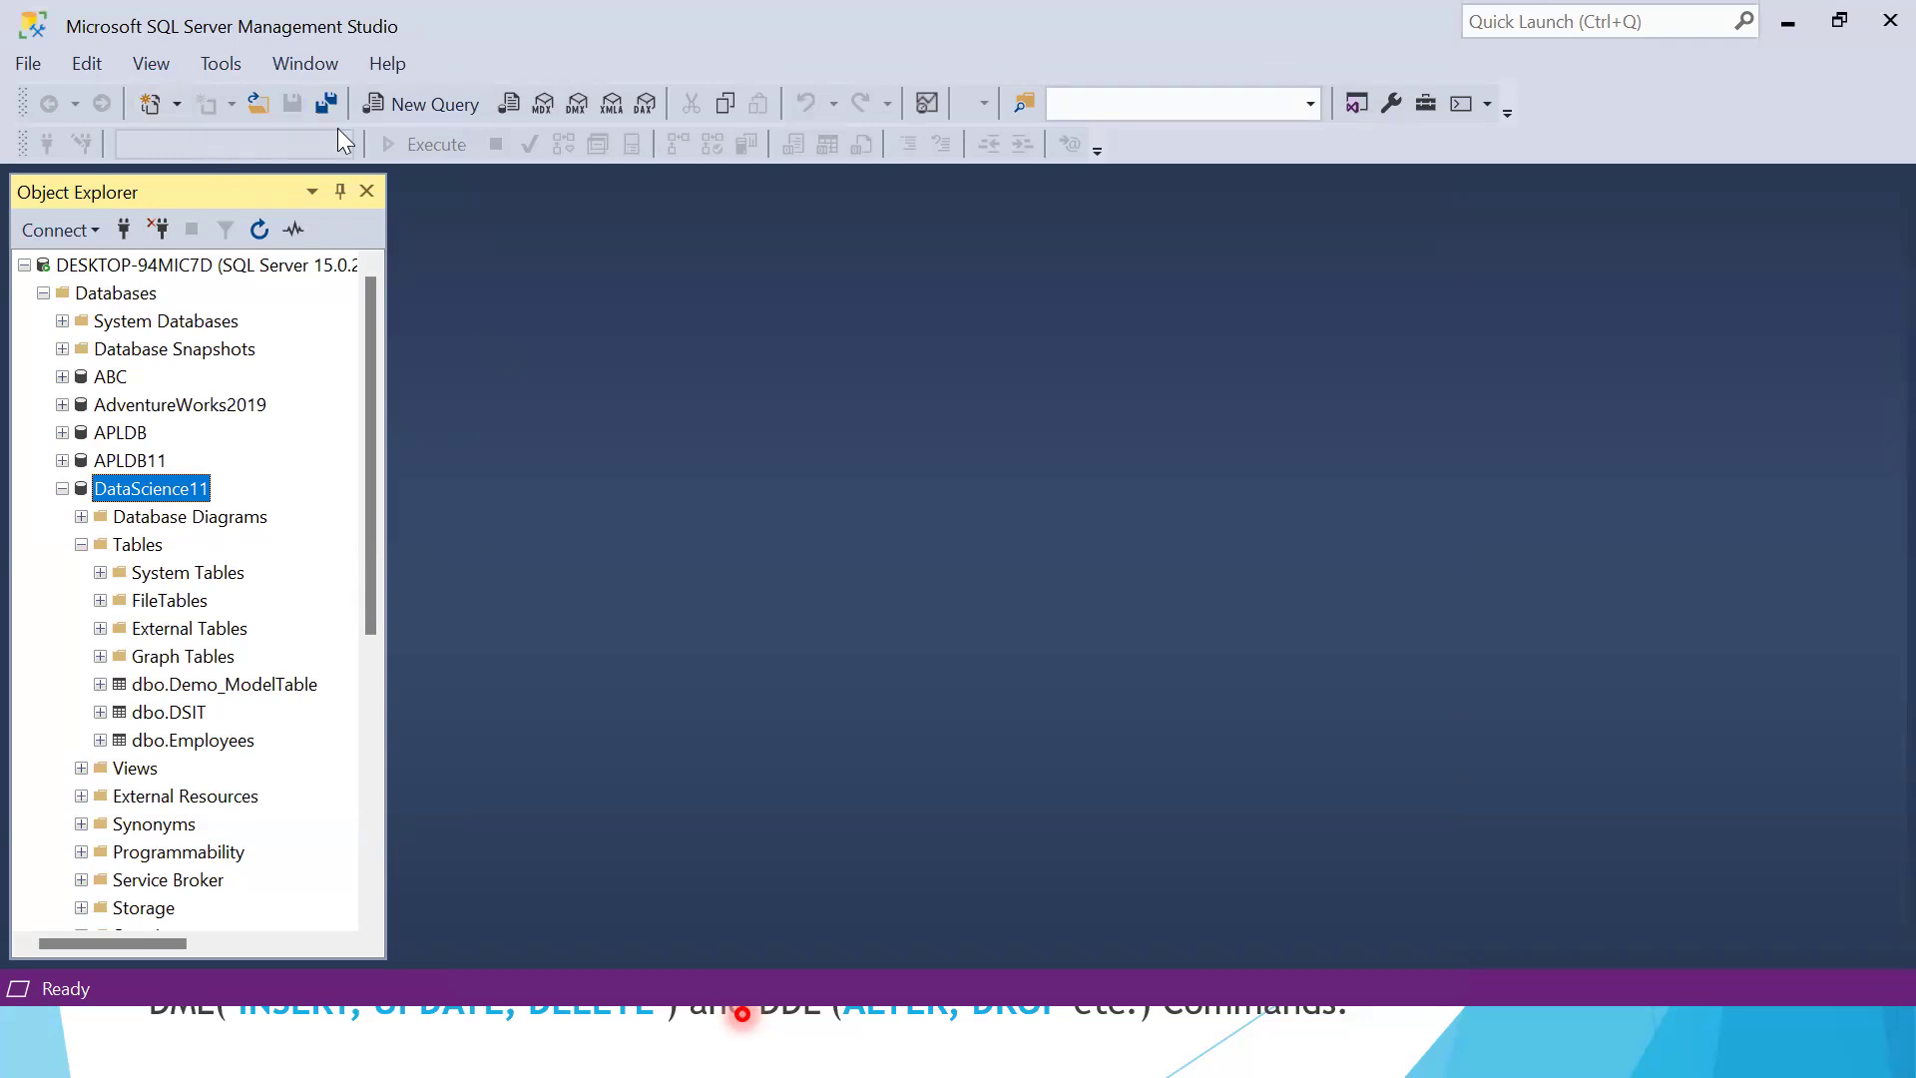
key(super)
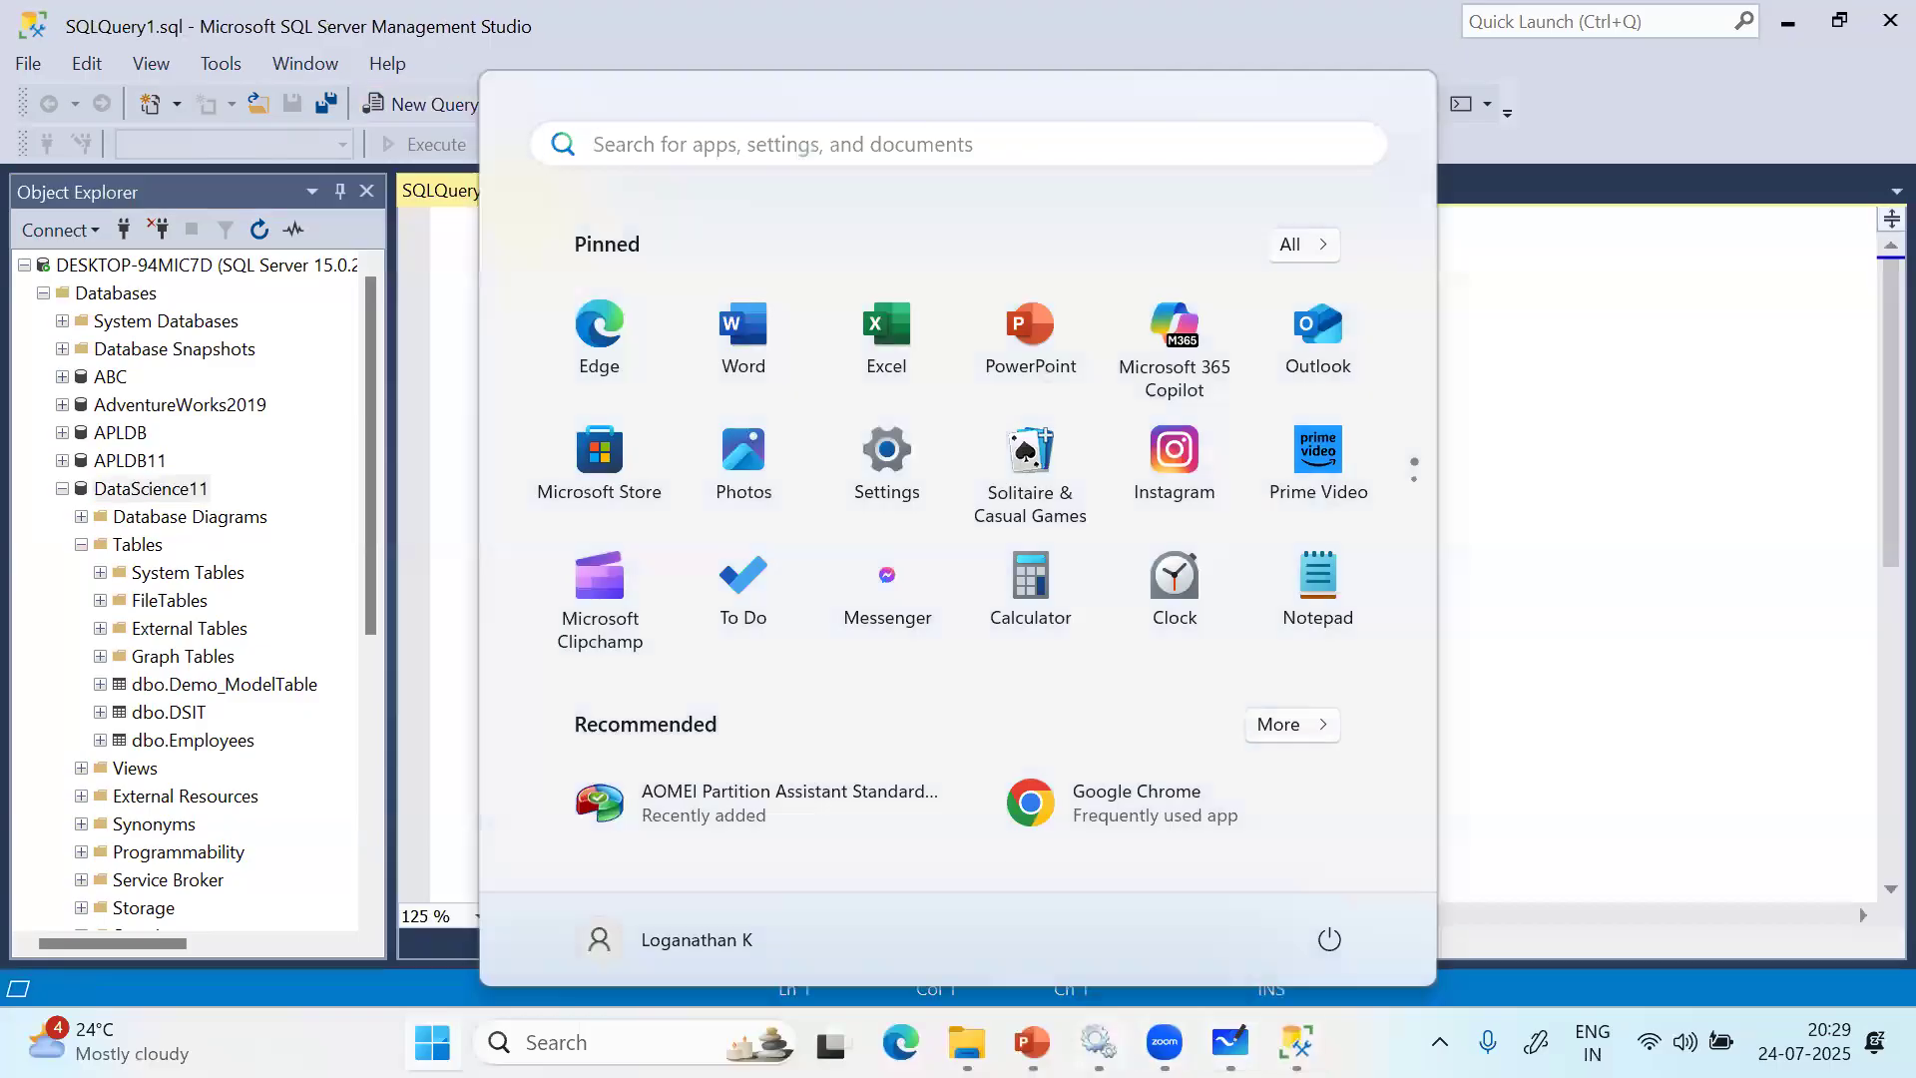
mouse_move(1098, 1041)
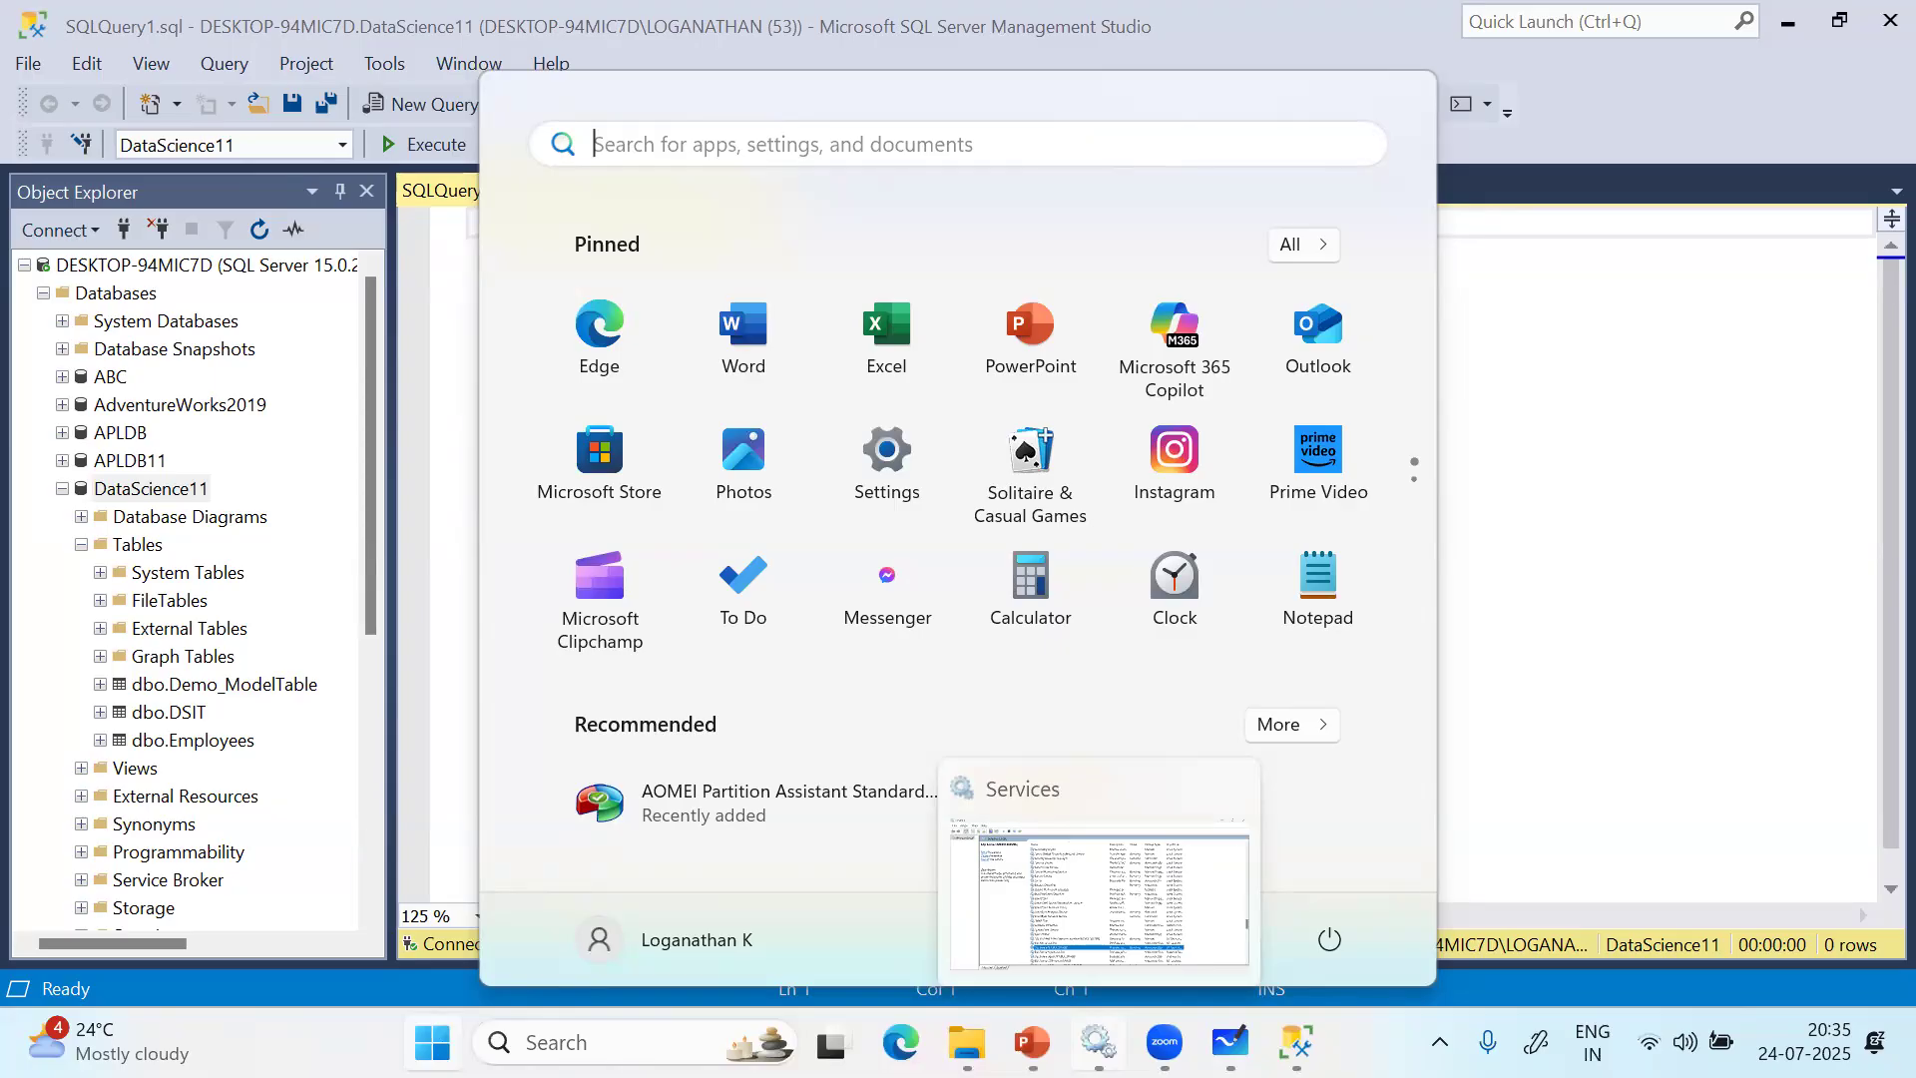
key(super)
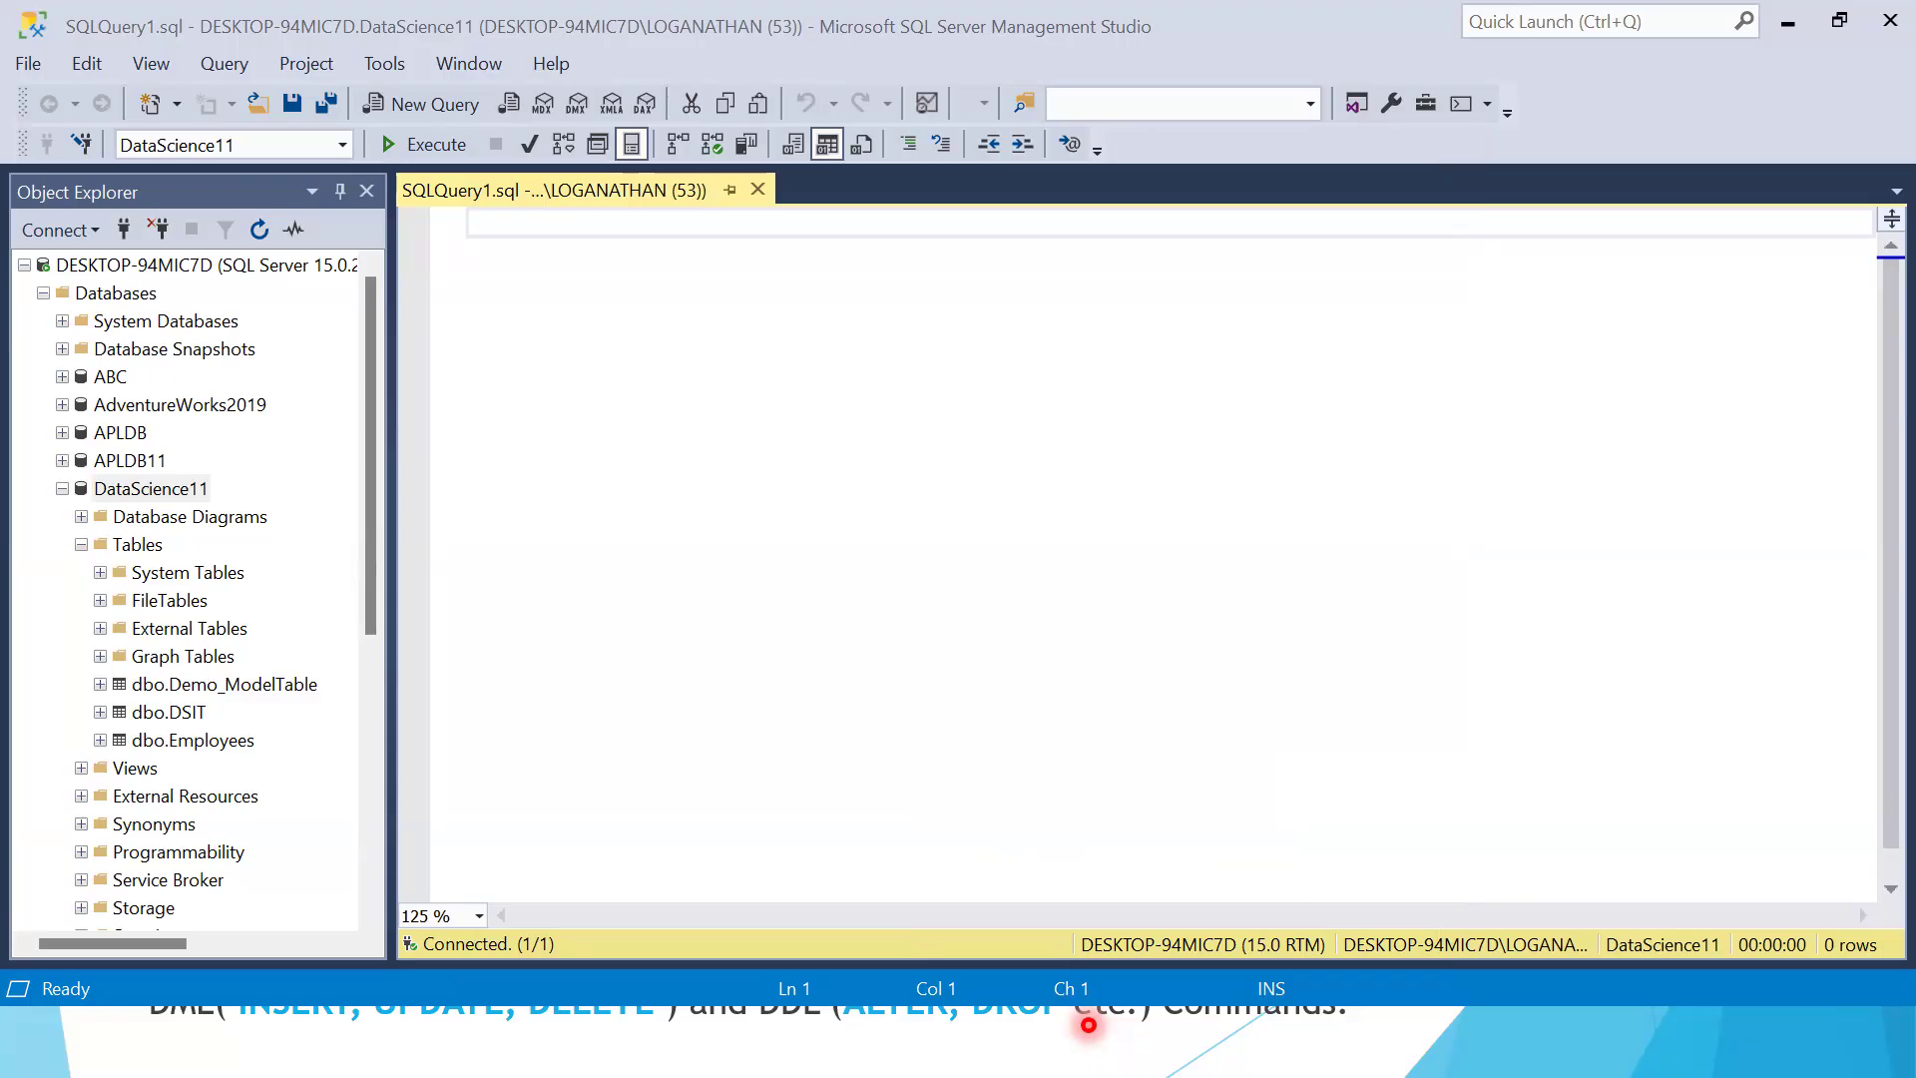
Switch to the running PowerPoint slide show and advance to the Creating Database slide
key(super)
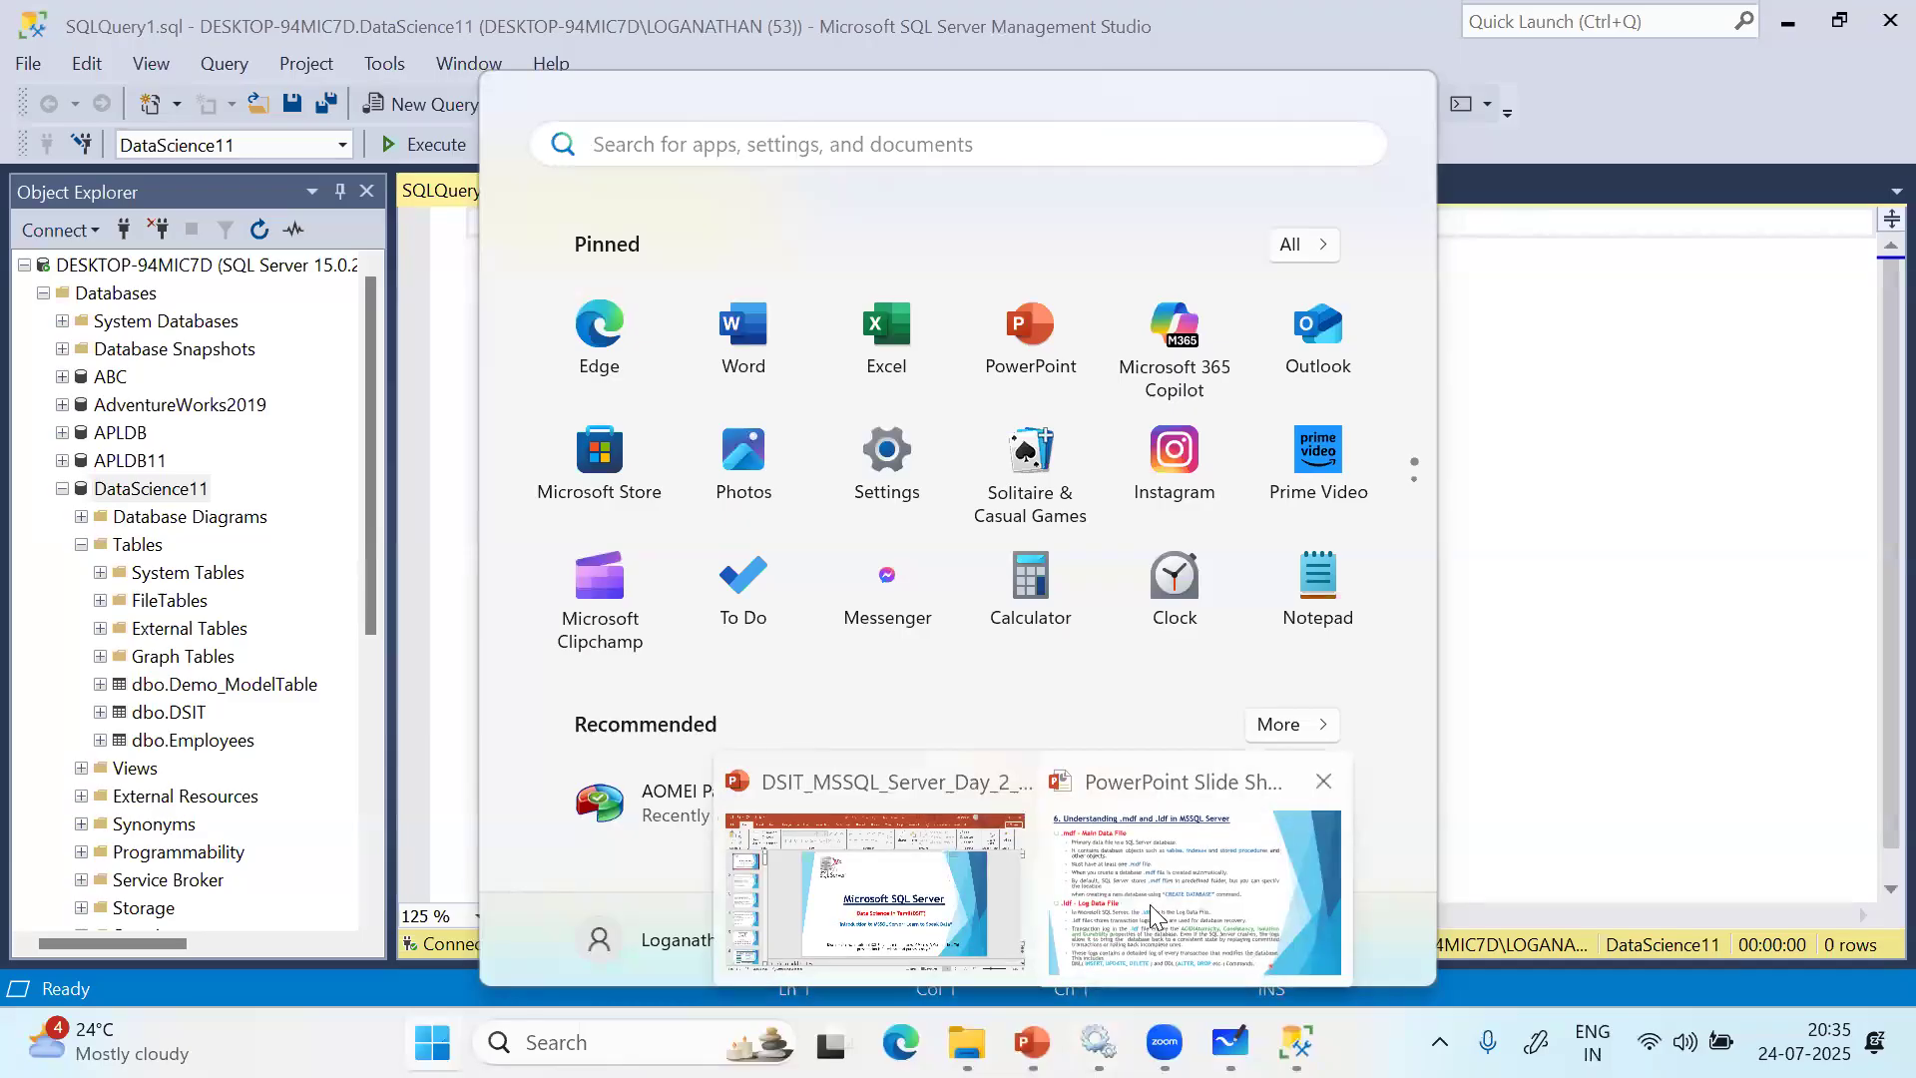
click(1149, 904)
click(1456, 1019)
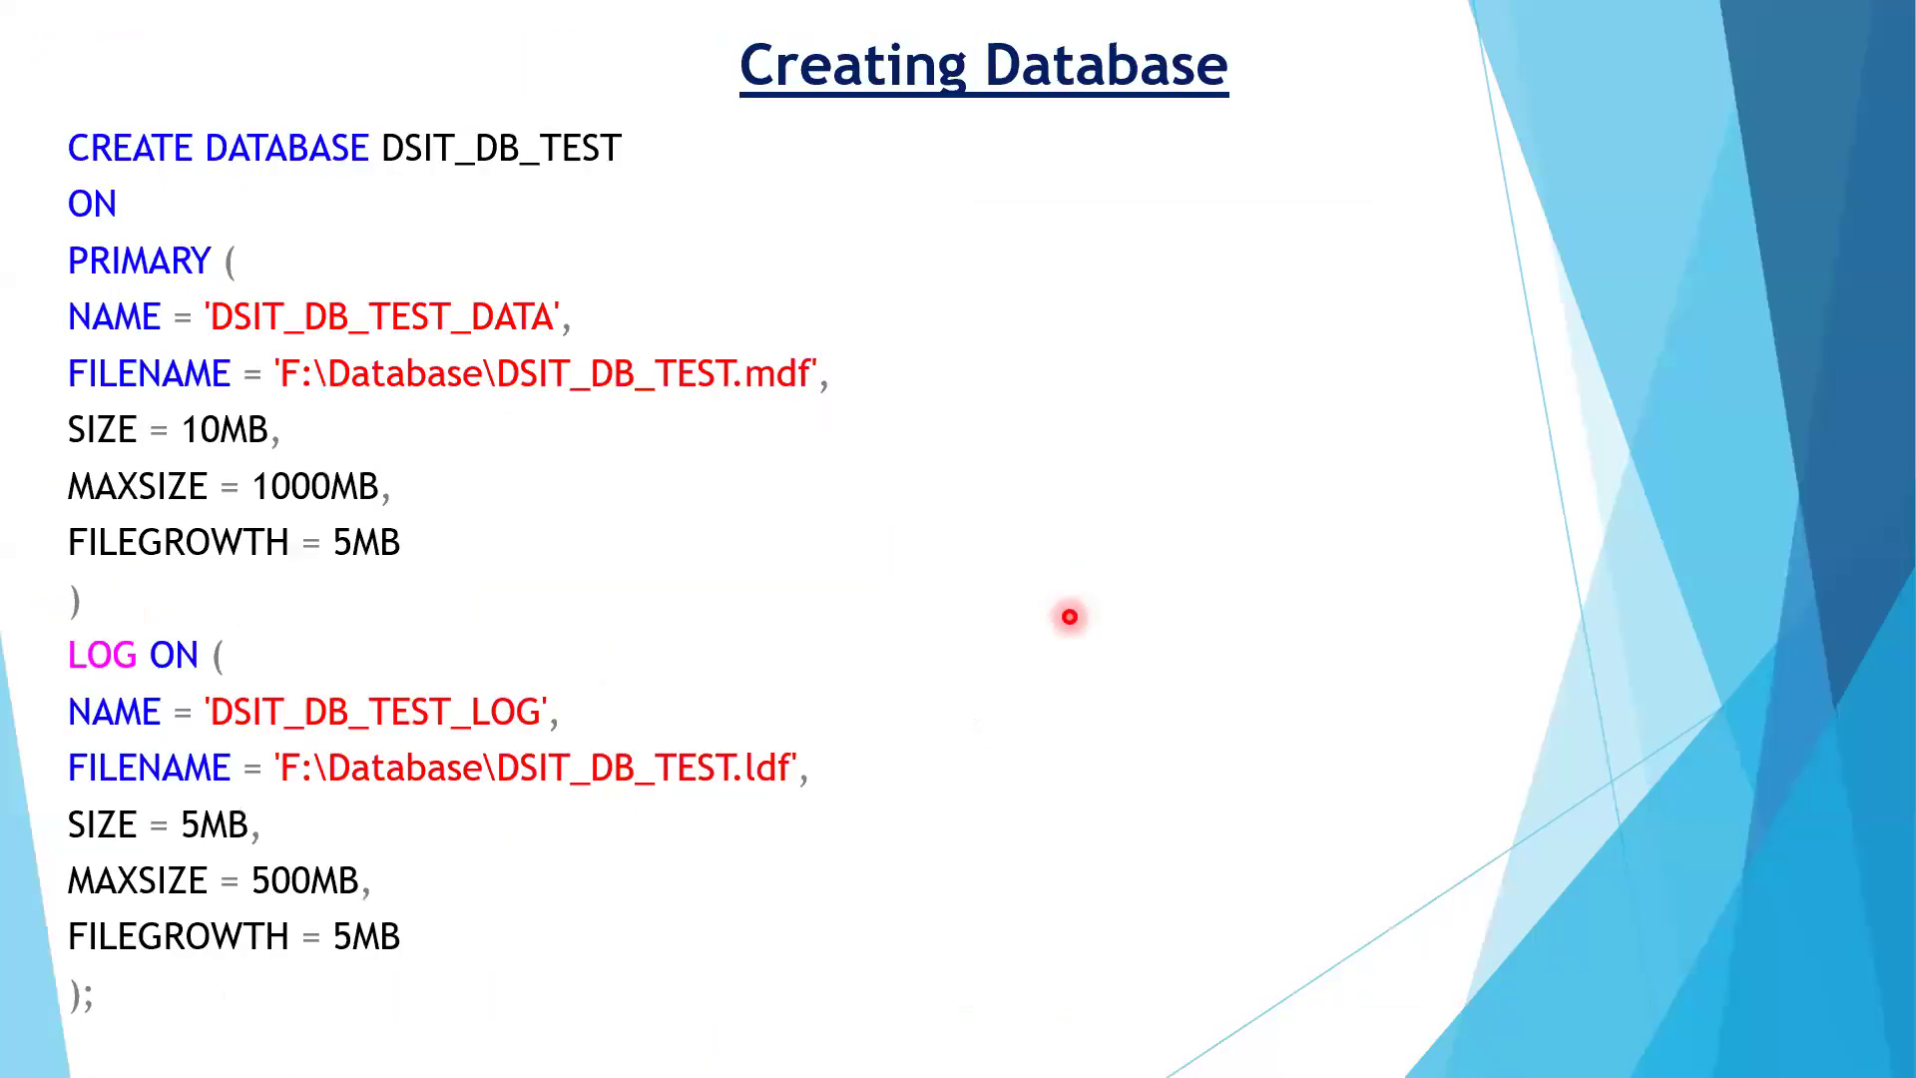